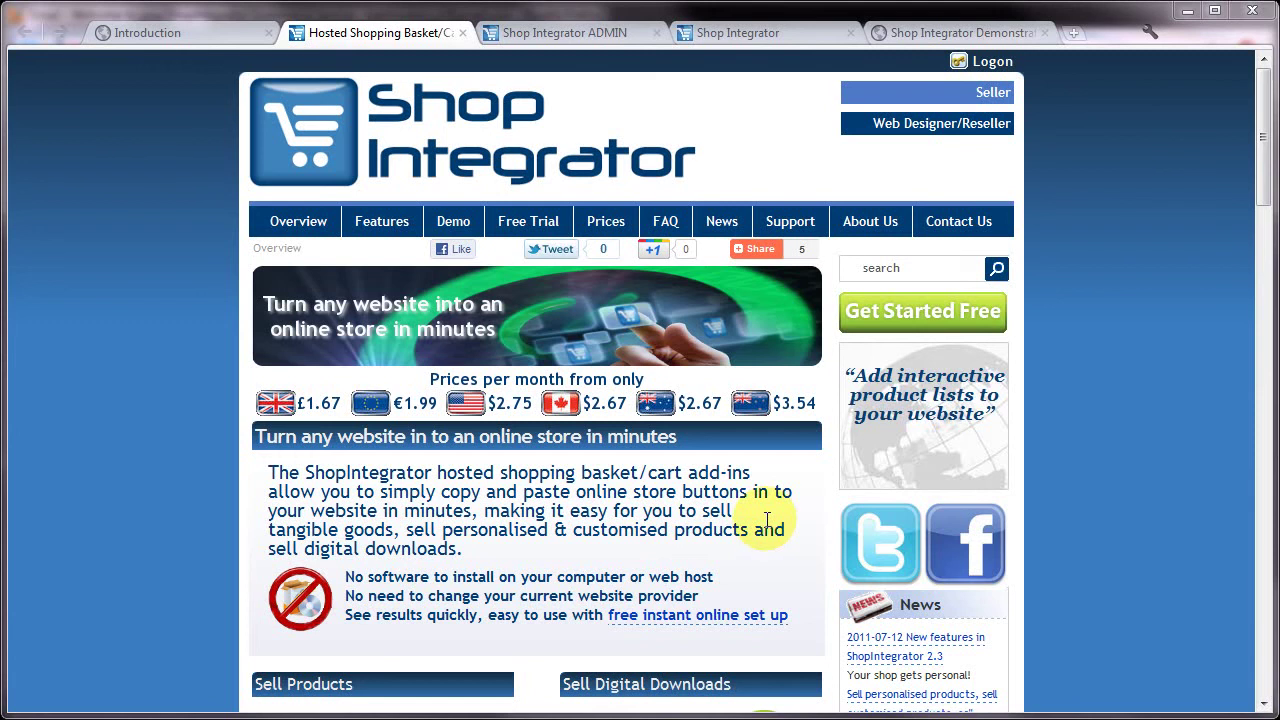
Open the free trial registration form and agree to all the Service Agreement Terms and Conditions.
{"action": "left_click", "coordinate": [886, 314]}
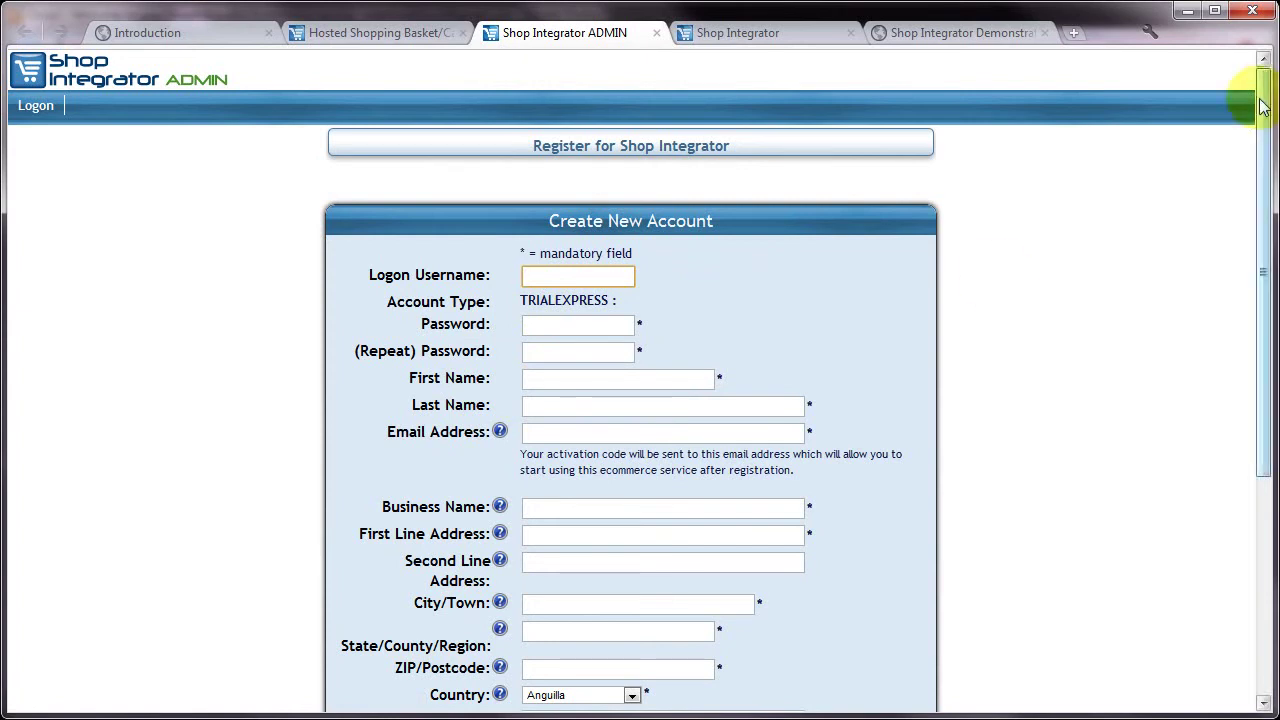
{"action": "left_click_drag", "start_coordinate": [1261, 106], "coordinate": [1250, 322]}
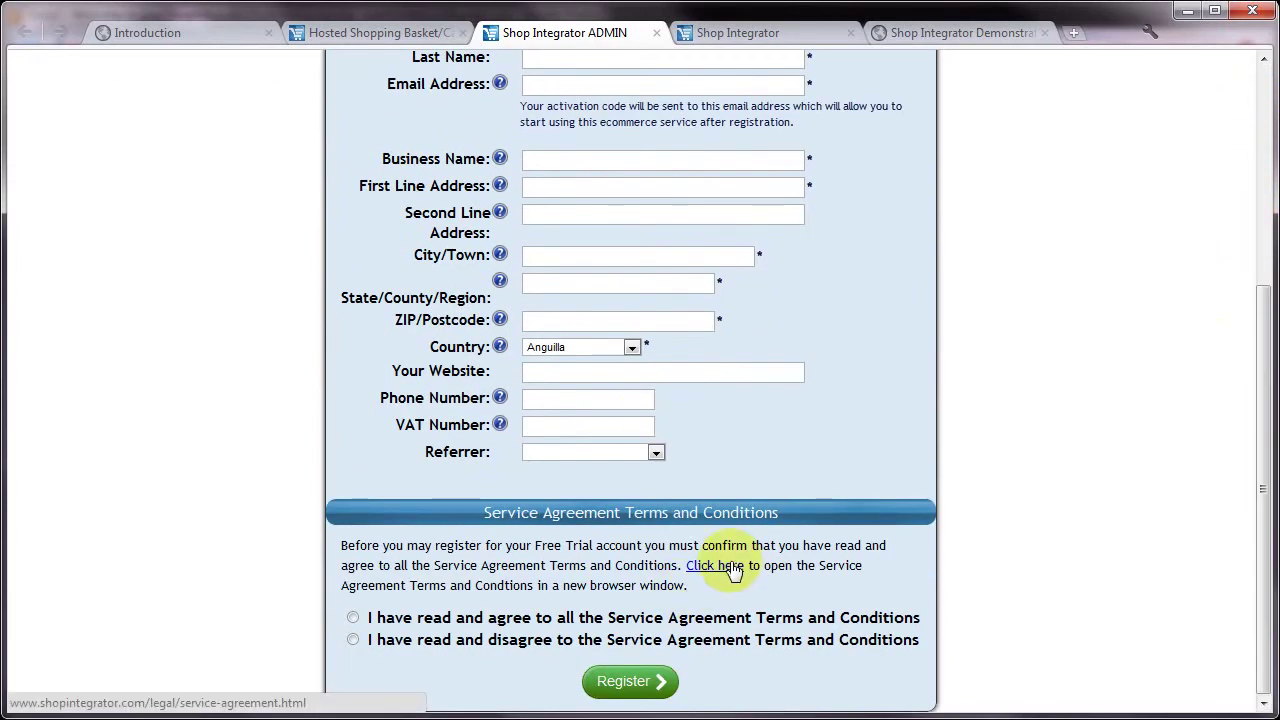
{"action": "left_click", "coordinate": [353, 617]}
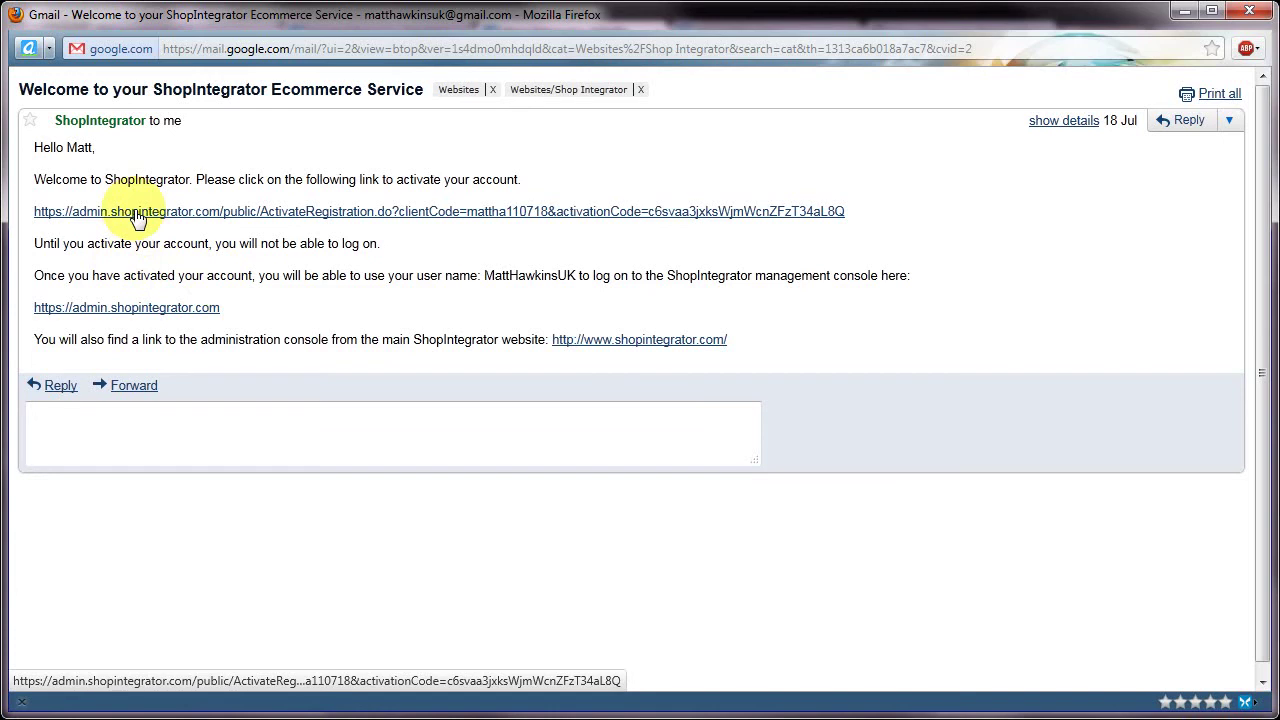
Activate the account through the link in the welcome e-mail and log on to the Shop Integrator admin site.
{"action": "left_click", "coordinate": [137, 218]}
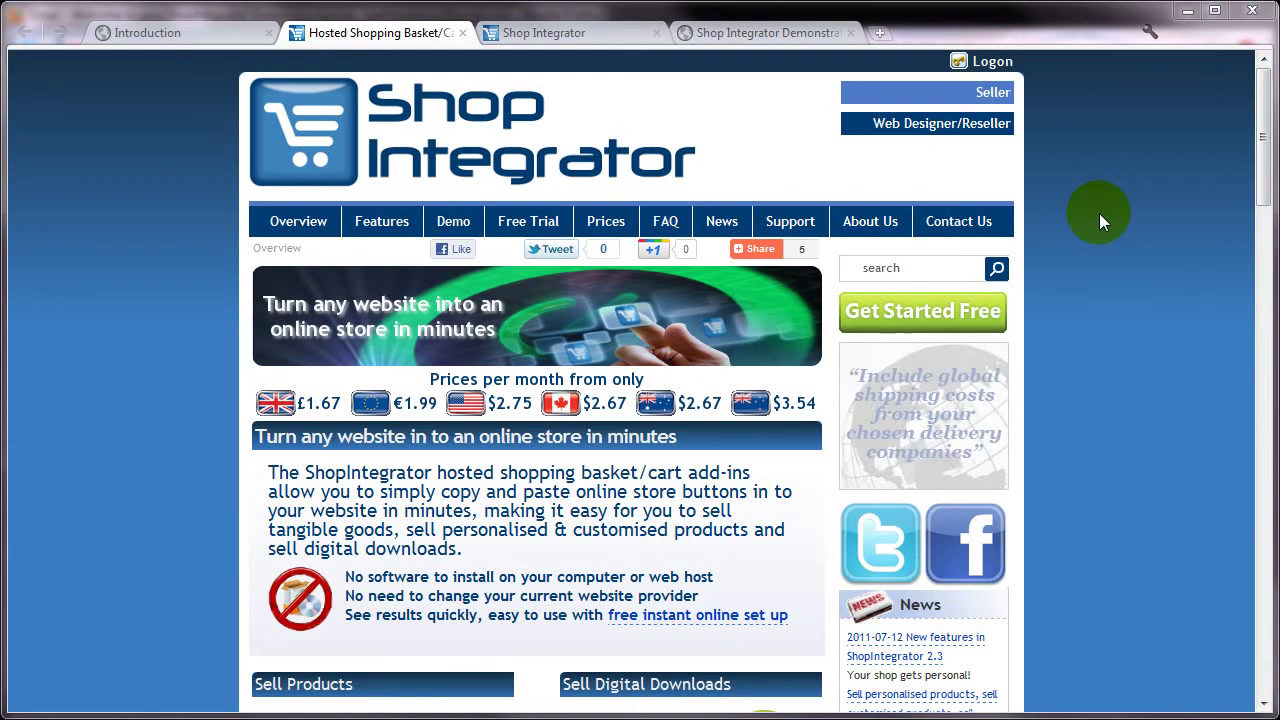
{"action": "left_click", "coordinate": [995, 61]}
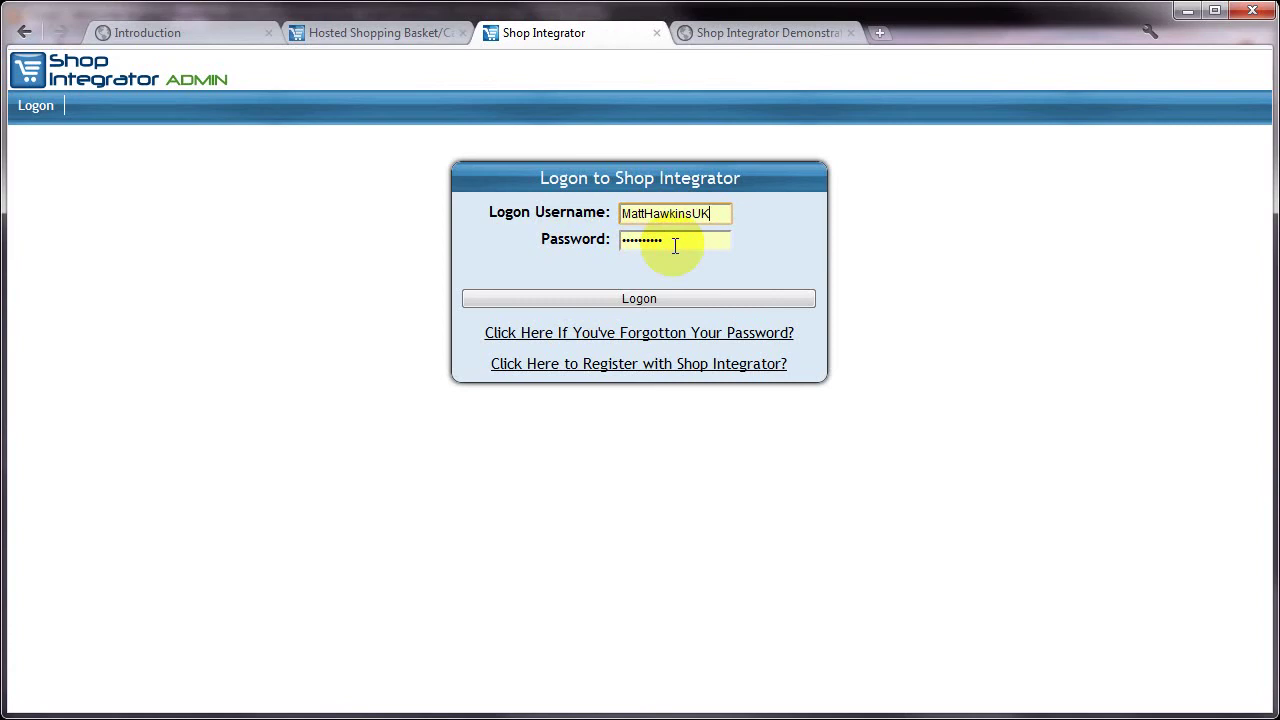
{"action": "left_click", "coordinate": [686, 298]}
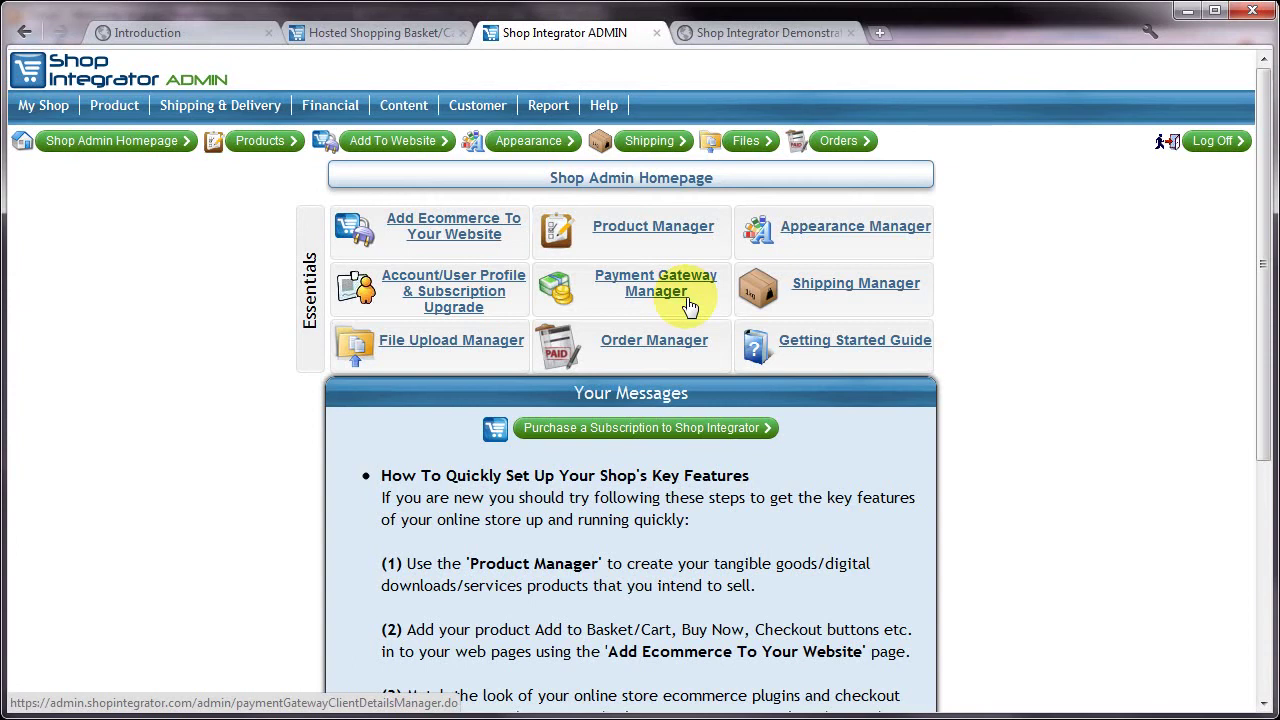
Open the Product Manager and list all existing products.
{"action": "left_click", "coordinate": [274, 146]}
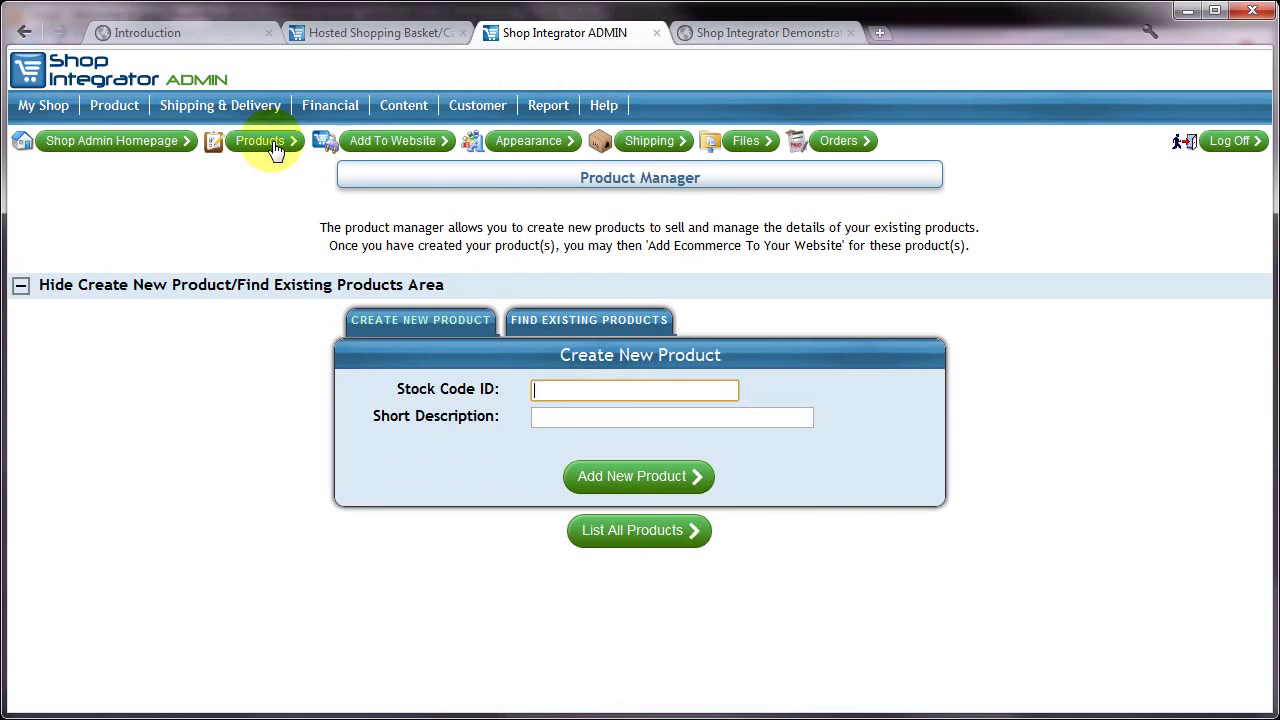
{"action": "left_click", "coordinate": [629, 535]}
{"action": "scroll", "coordinate": [628, 538], "scroll_direction": "down", "scroll_amount": 4}
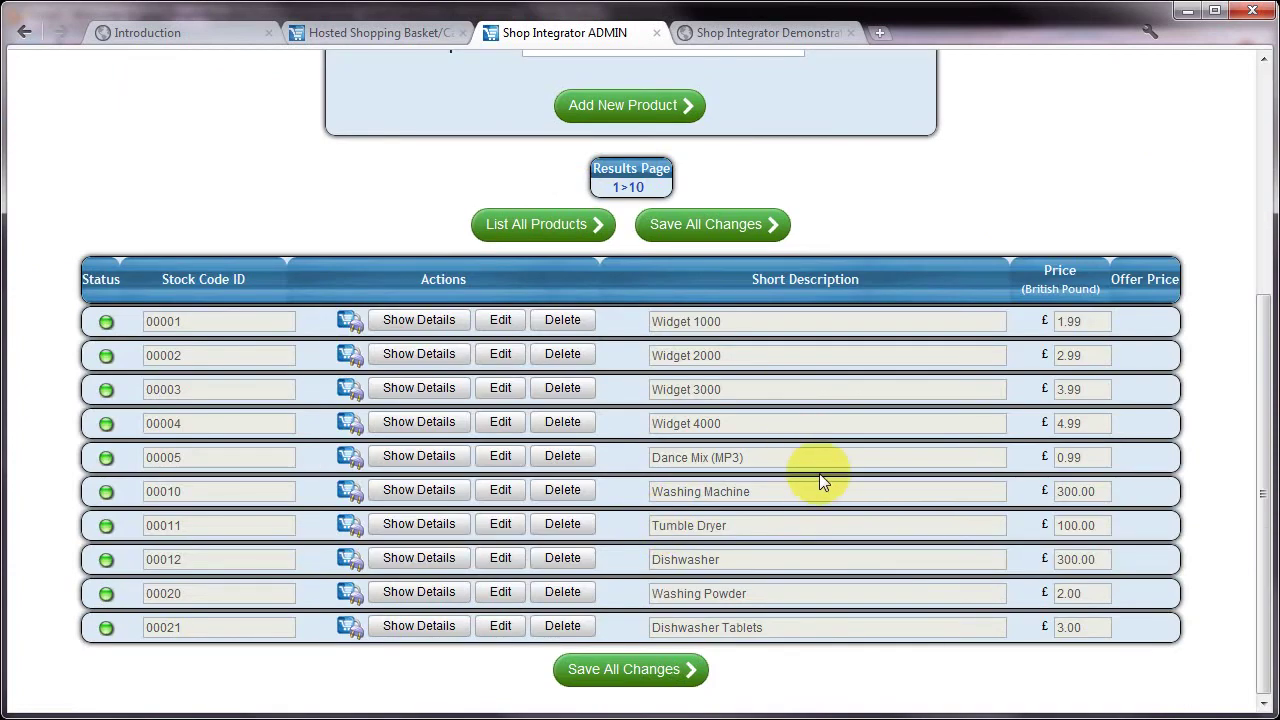
Enter a new product with stock code ID 00030 and the short description "Fridge Freezer".
{"action": "scroll", "coordinate": [819, 481], "scroll_direction": "up", "scroll_amount": 1}
{"action": "scroll", "coordinate": [900, 310], "scroll_direction": "up", "scroll_amount": 1}
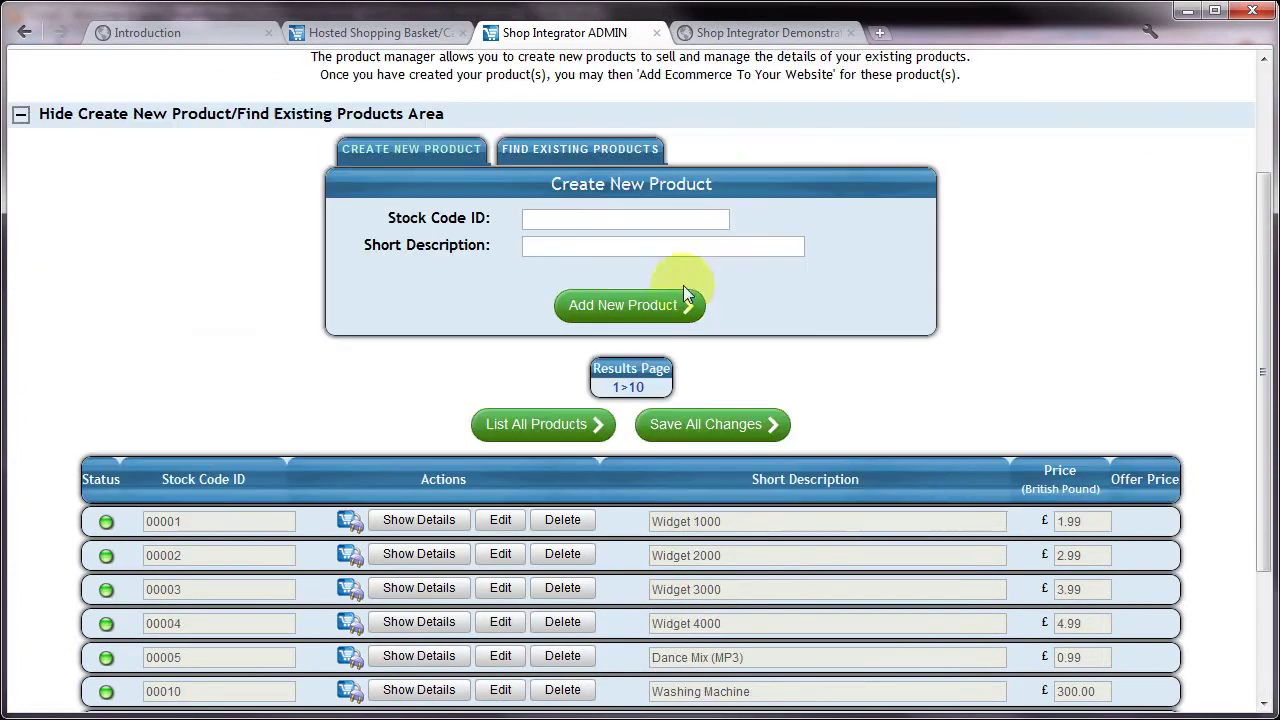
{"action": "left_click", "coordinate": [559, 220]}
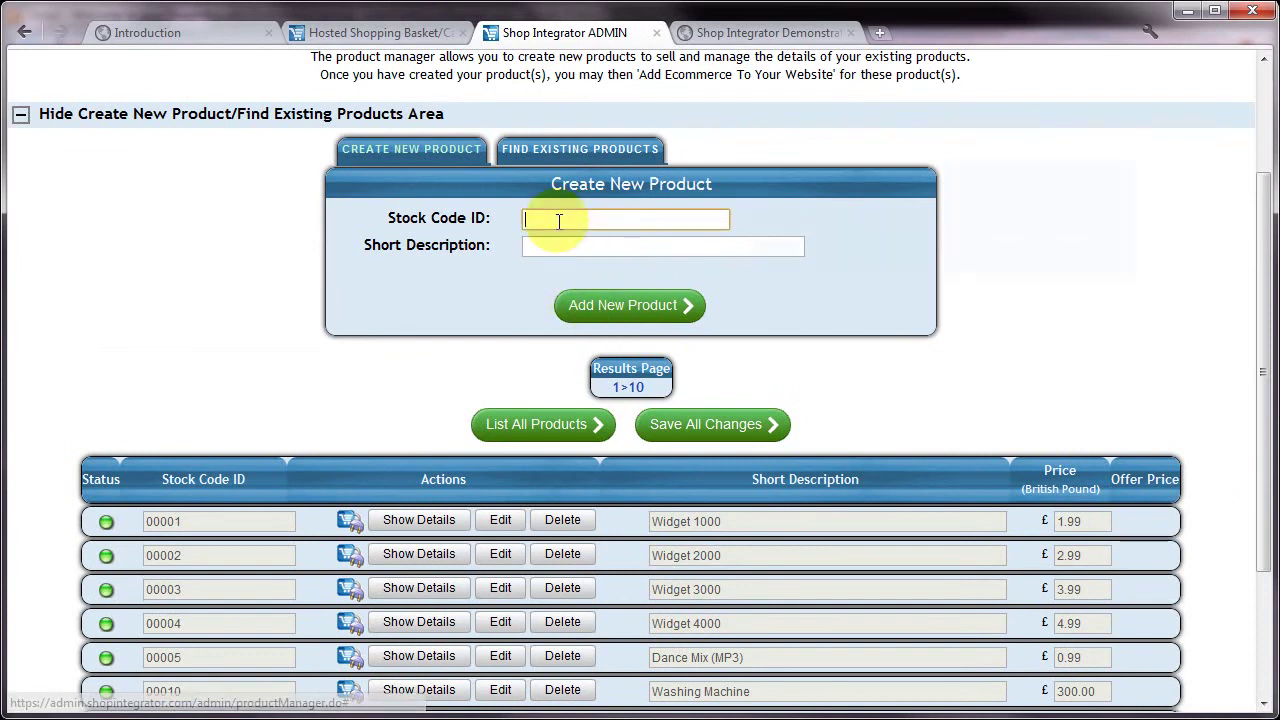
{"action": "type", "text": "00030"}
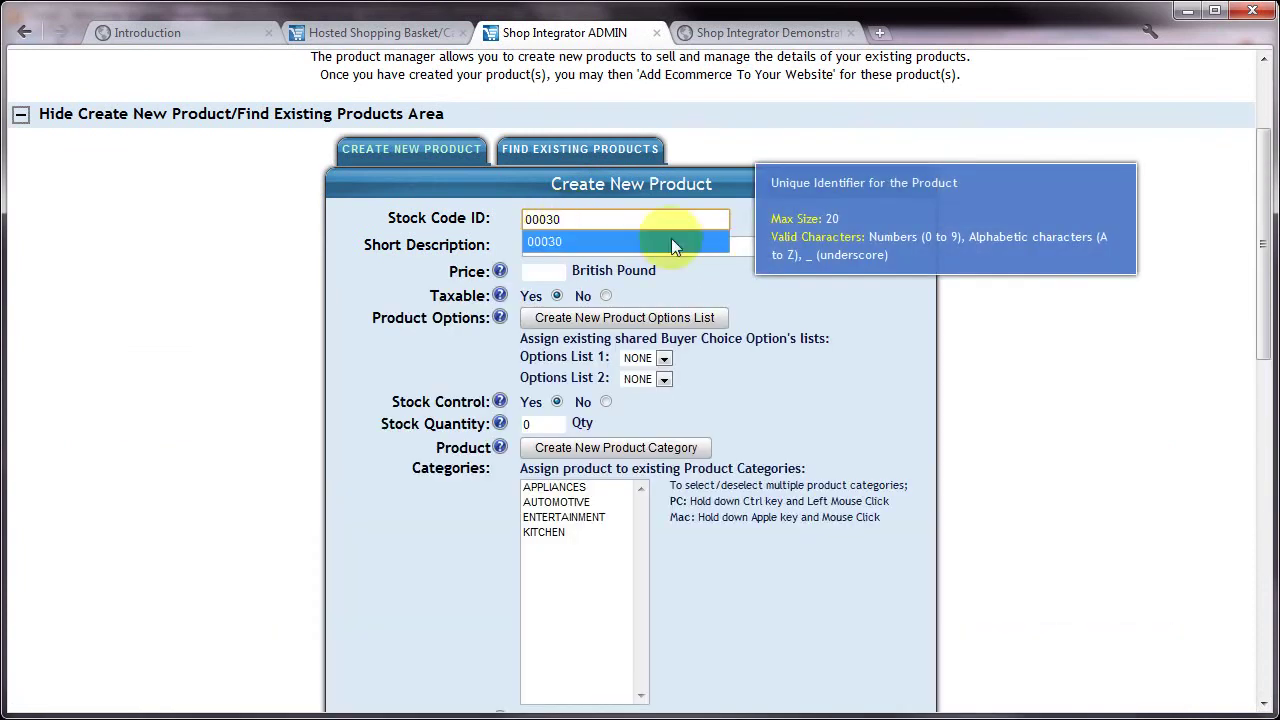
{"action": "left_click", "coordinate": [742, 247]}
{"action": "type", "text": "Fridger"}
{"action": "key", "text": "BackSpace"}
{"action": "type", "text": "Freezer"}
{"action": "left_click", "coordinate": [503, 239]}
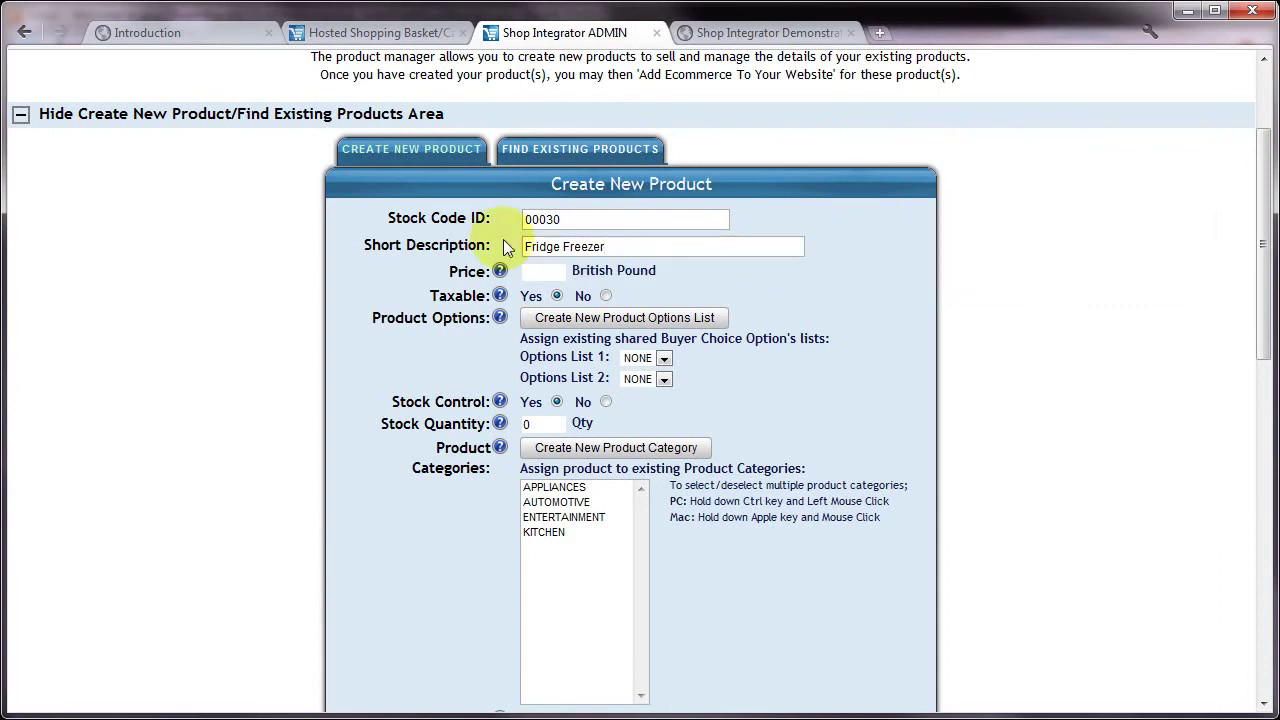
Set the new product's price to 499 British Pounds and its stock quantity to 200.
{"action": "left_click", "coordinate": [545, 271]}
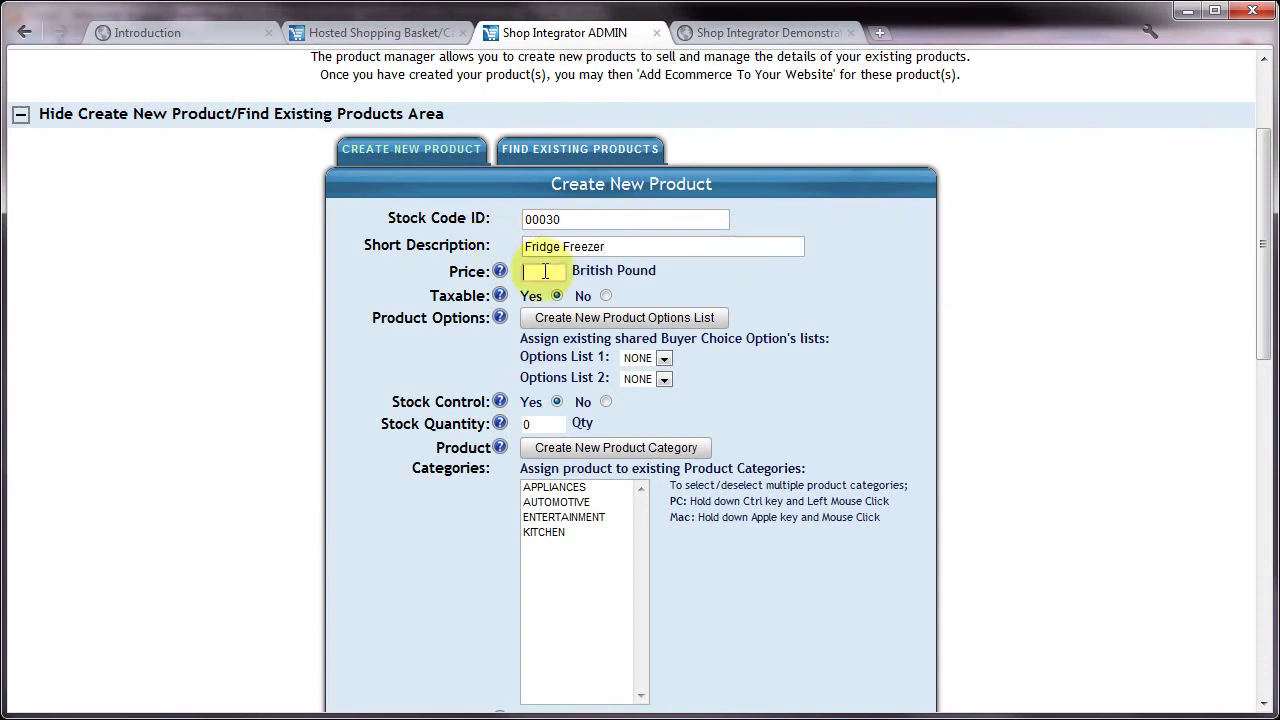
{"action": "type", "text": "499"}
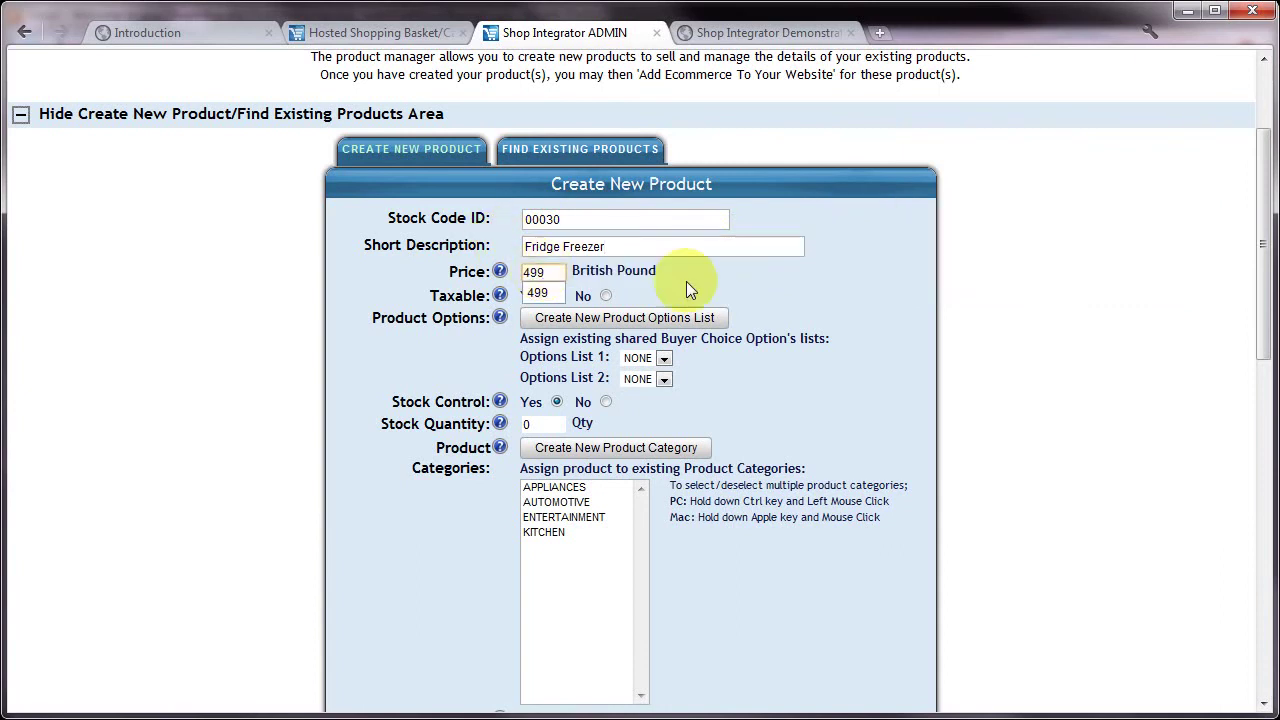
{"action": "left_click", "coordinate": [720, 284]}
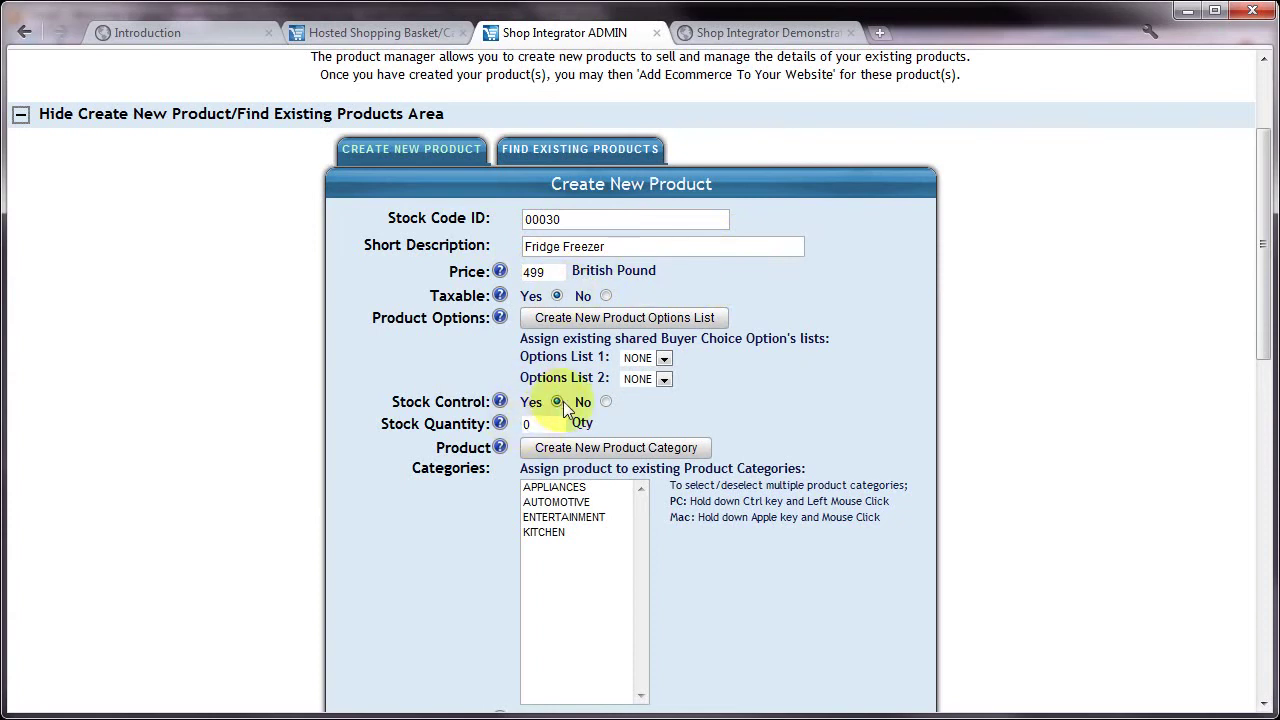
{"action": "double_click", "coordinate": [528, 422]}
{"action": "type", "text": "200"}
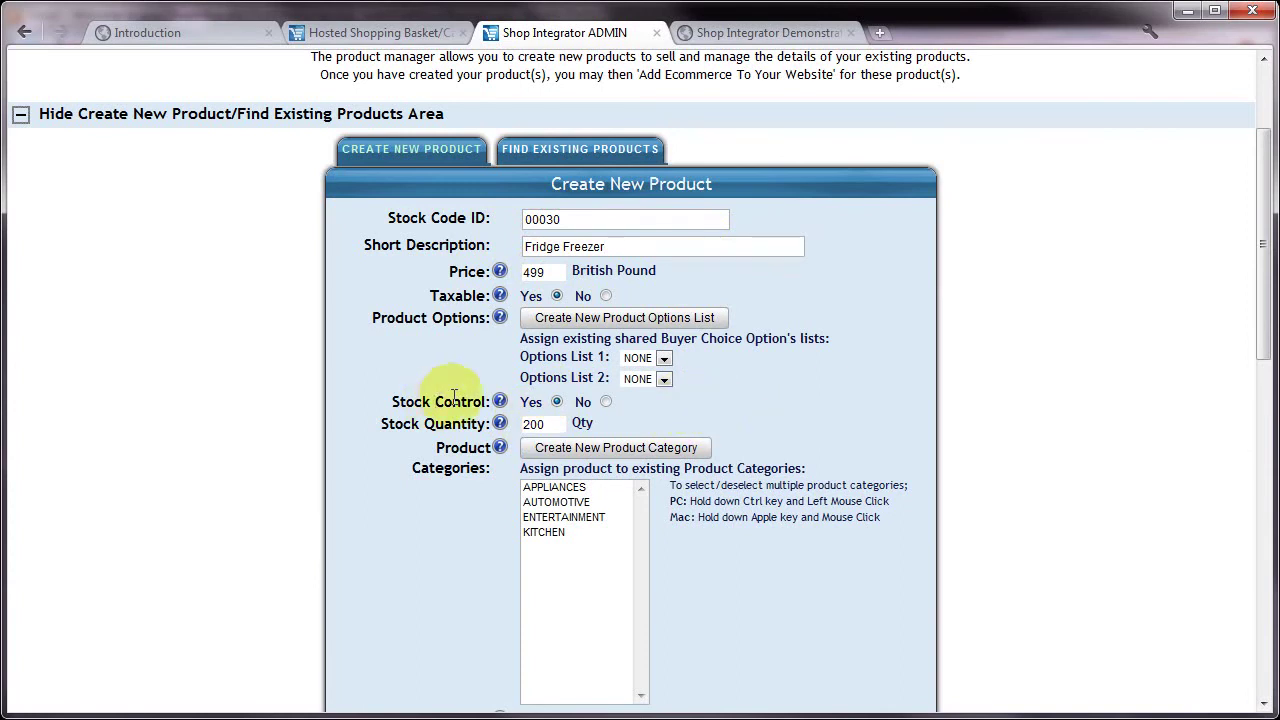
Read the stock control help, try switching stock control off for the product, and turn it back on.
{"action": "mouse_move", "coordinate": [500, 401]}
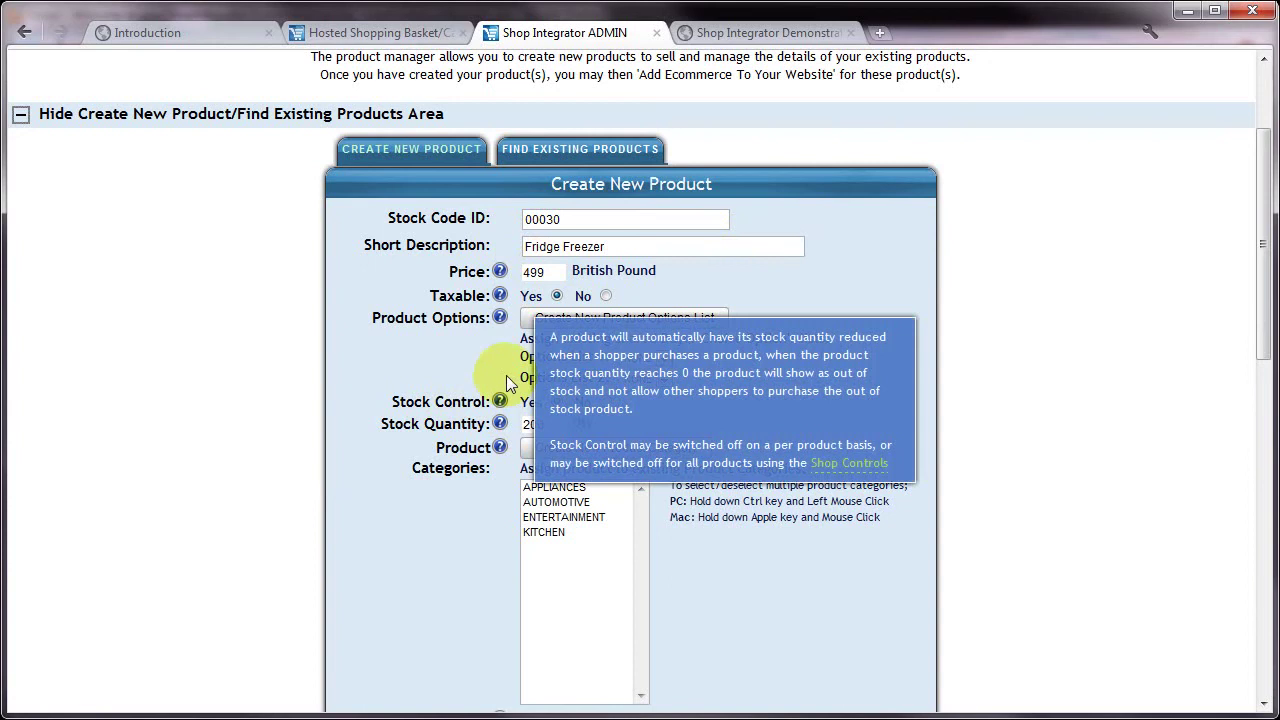
{"action": "left_click", "coordinate": [605, 402]}
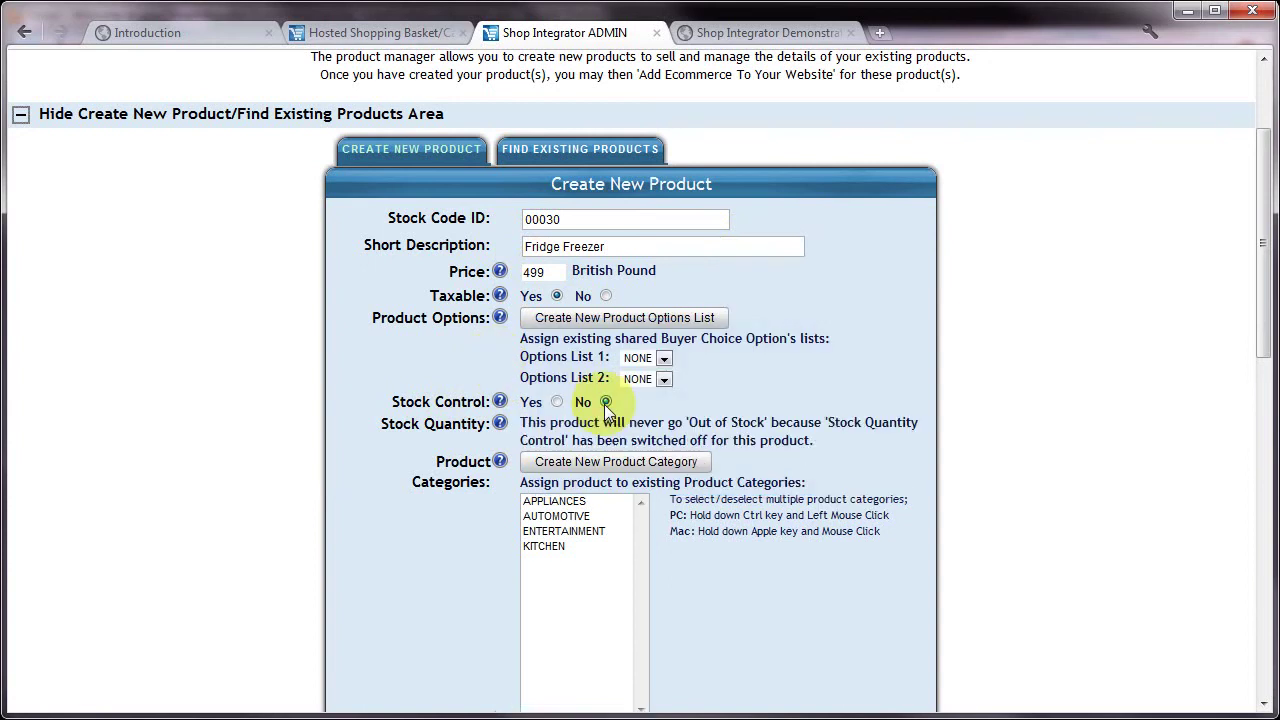
{"action": "left_click", "coordinate": [557, 402]}
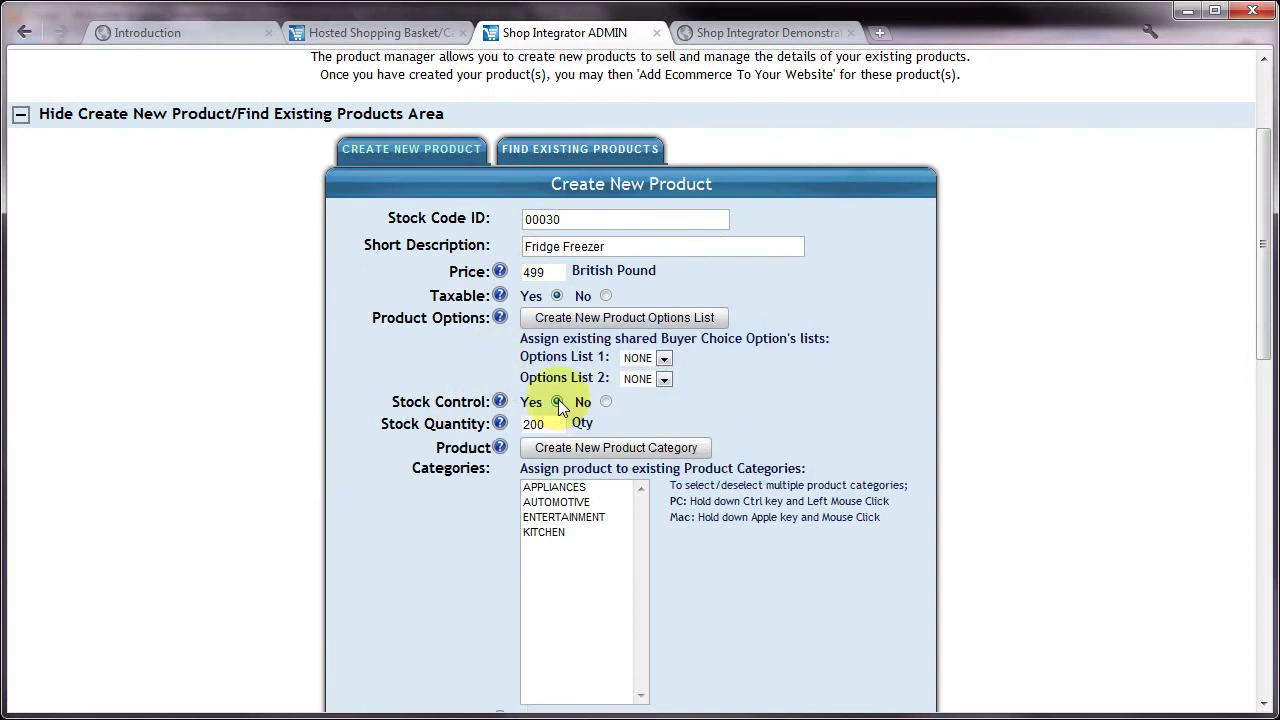
{"action": "left_click", "coordinate": [558, 424]}
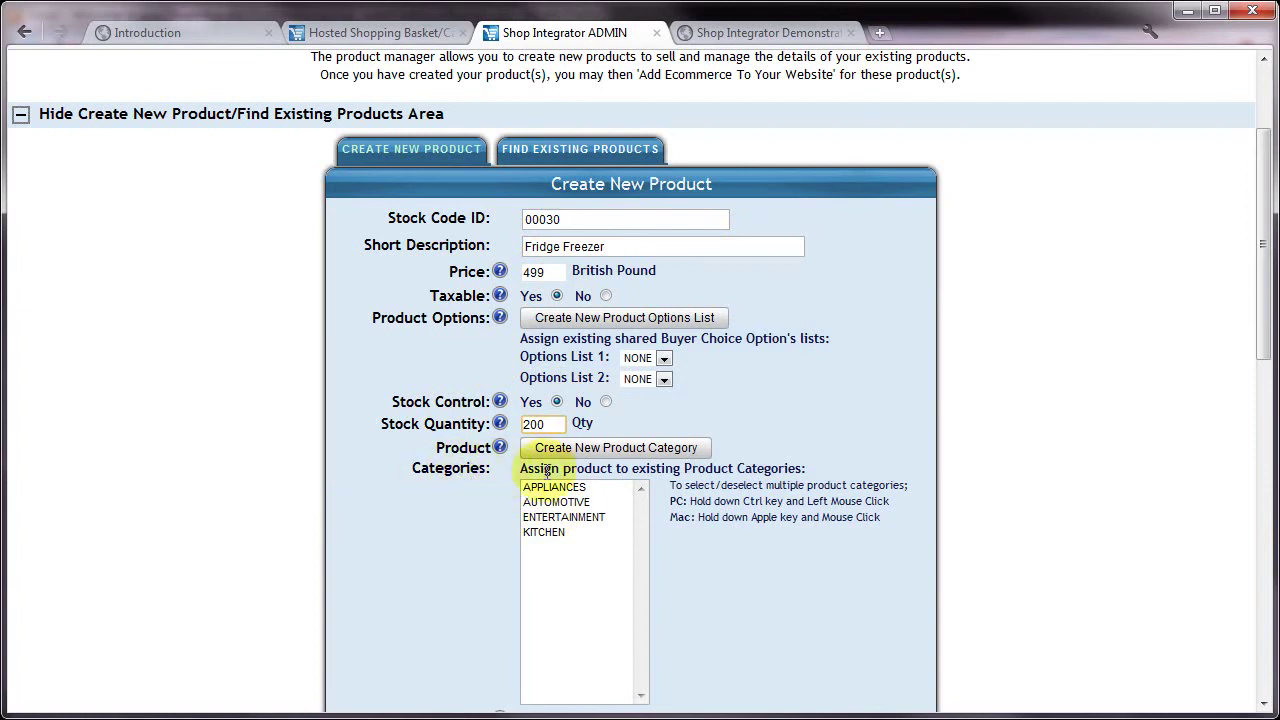
Assign the product to the KITCHEN category with a weight of 100 Kgs and add it to the shop.
{"action": "left_click", "coordinate": [545, 533]}
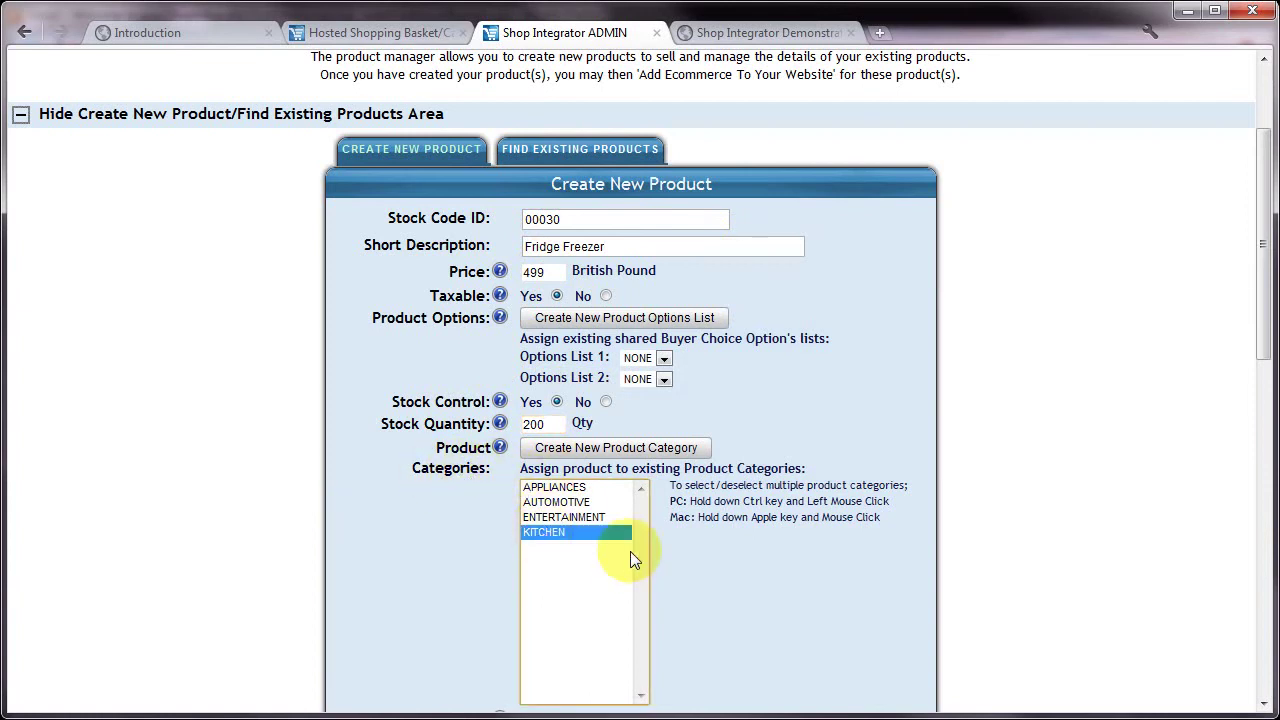
{"action": "scroll", "coordinate": [705, 518], "scroll_direction": "down", "scroll_amount": 2}
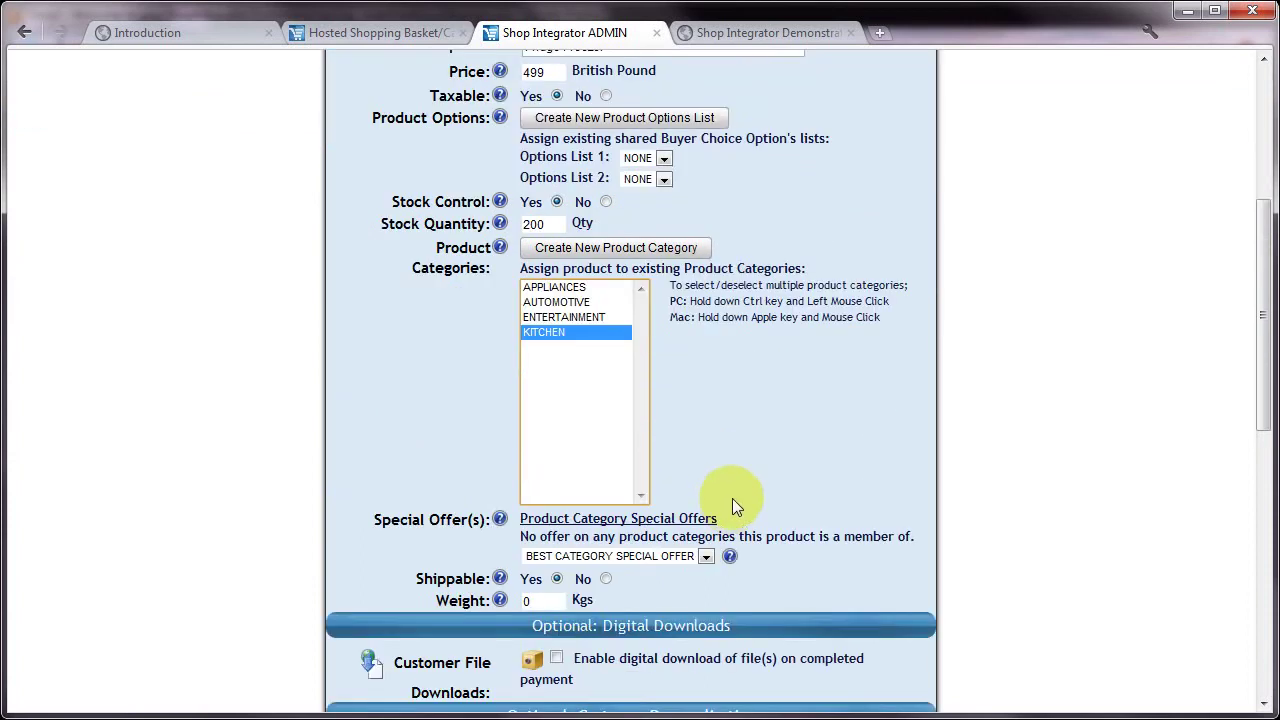
{"action": "scroll", "coordinate": [732, 498], "scroll_direction": "down", "scroll_amount": 2}
{"action": "double_click", "coordinate": [527, 401]}
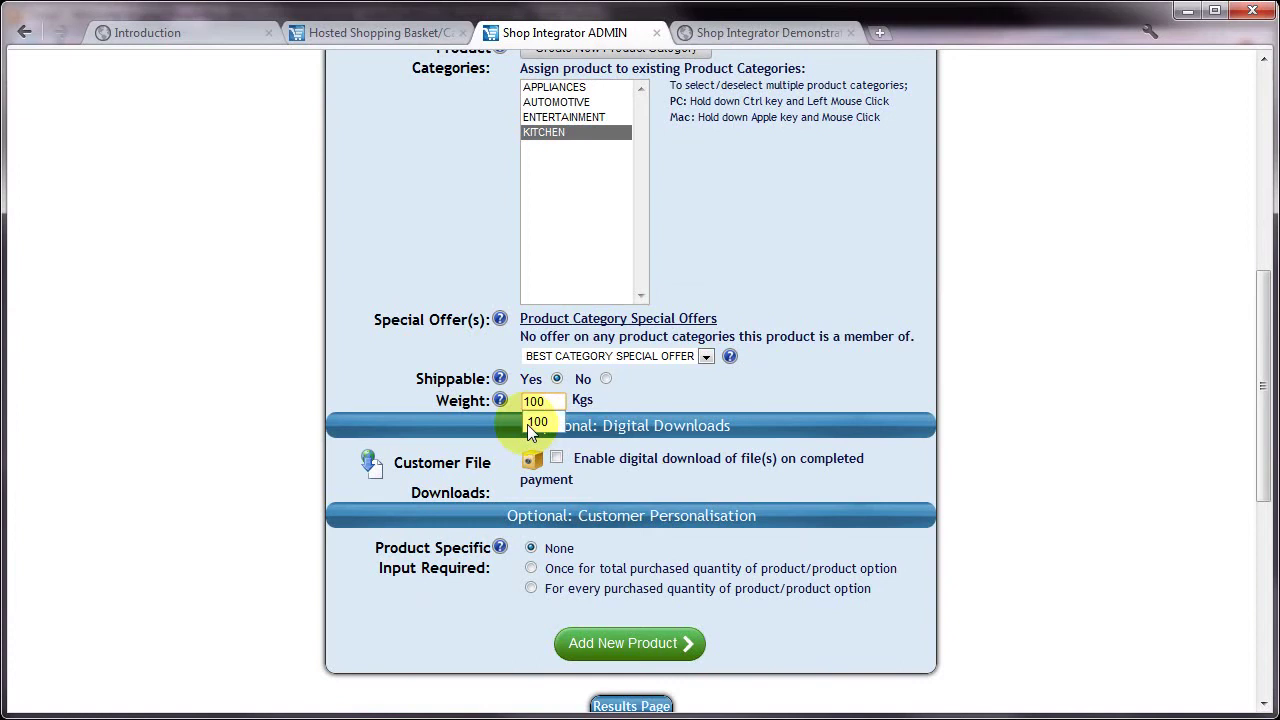
{"action": "left_click", "coordinate": [660, 392]}
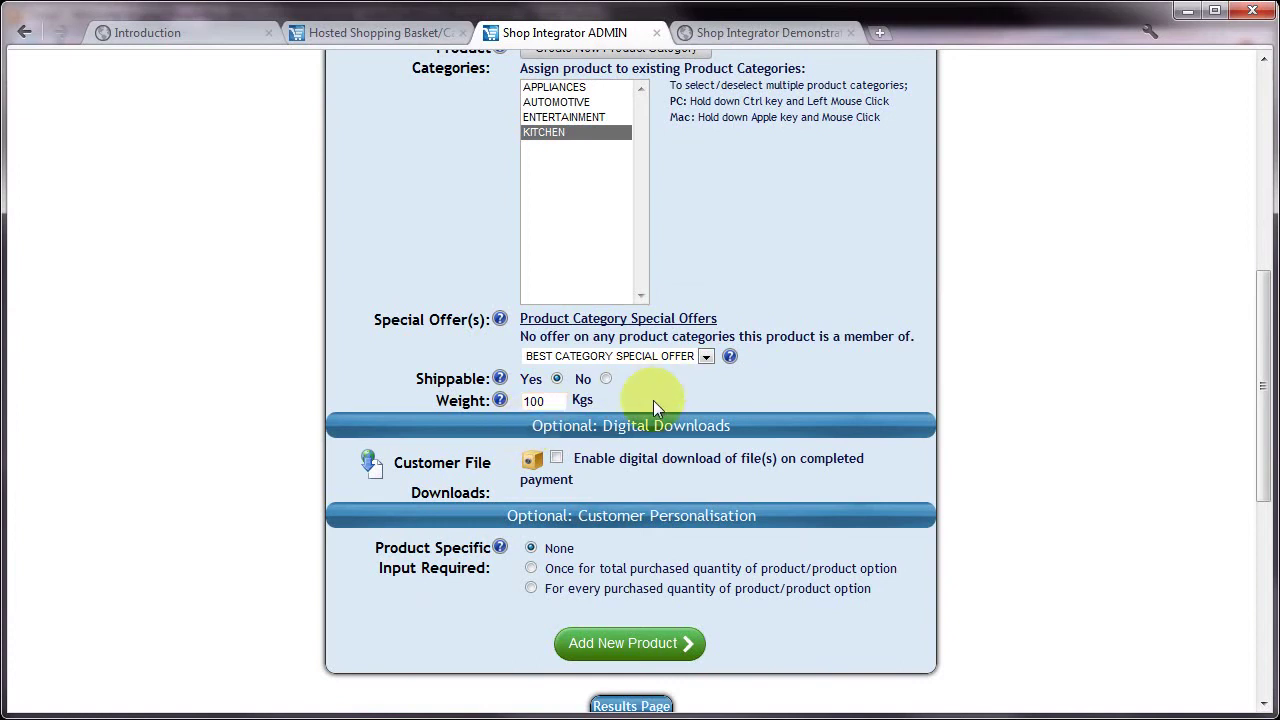
{"action": "left_click", "coordinate": [633, 640]}
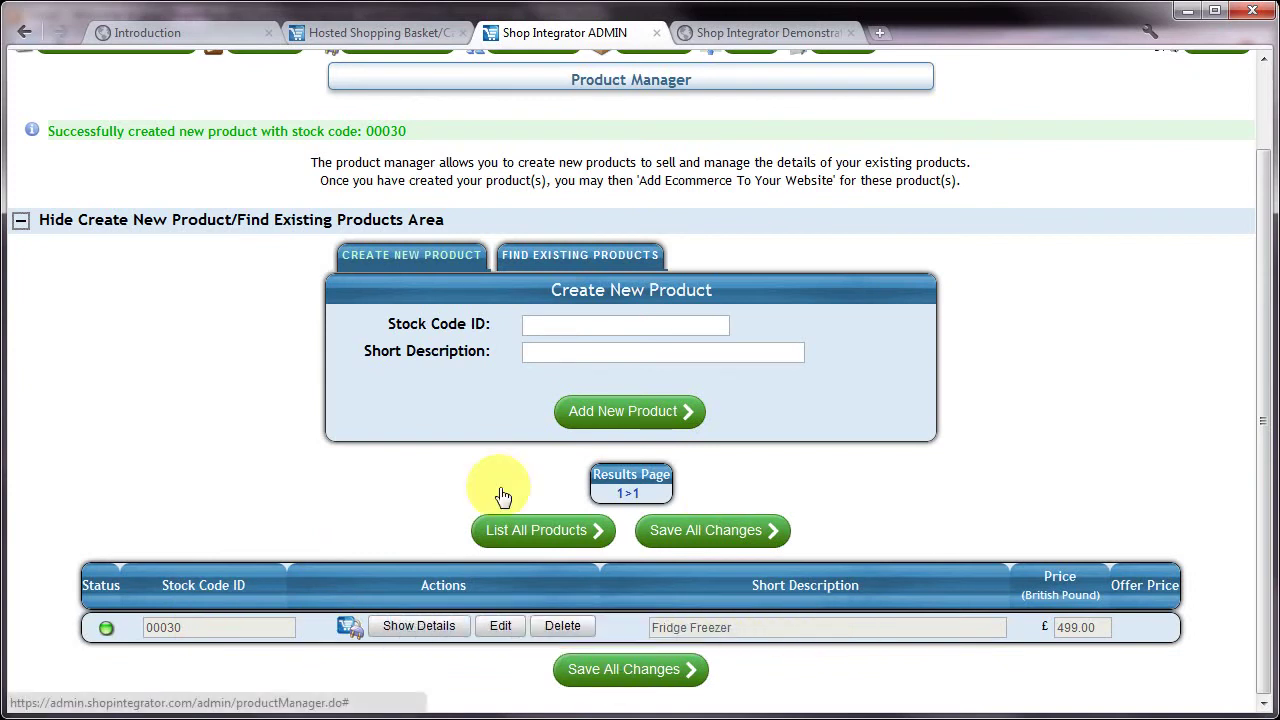
List all products to review the shop's range, and return to the Shop Admin Homepage.
{"action": "left_click", "coordinate": [511, 528]}
{"action": "scroll", "coordinate": [512, 526], "scroll_direction": "down", "scroll_amount": 4}
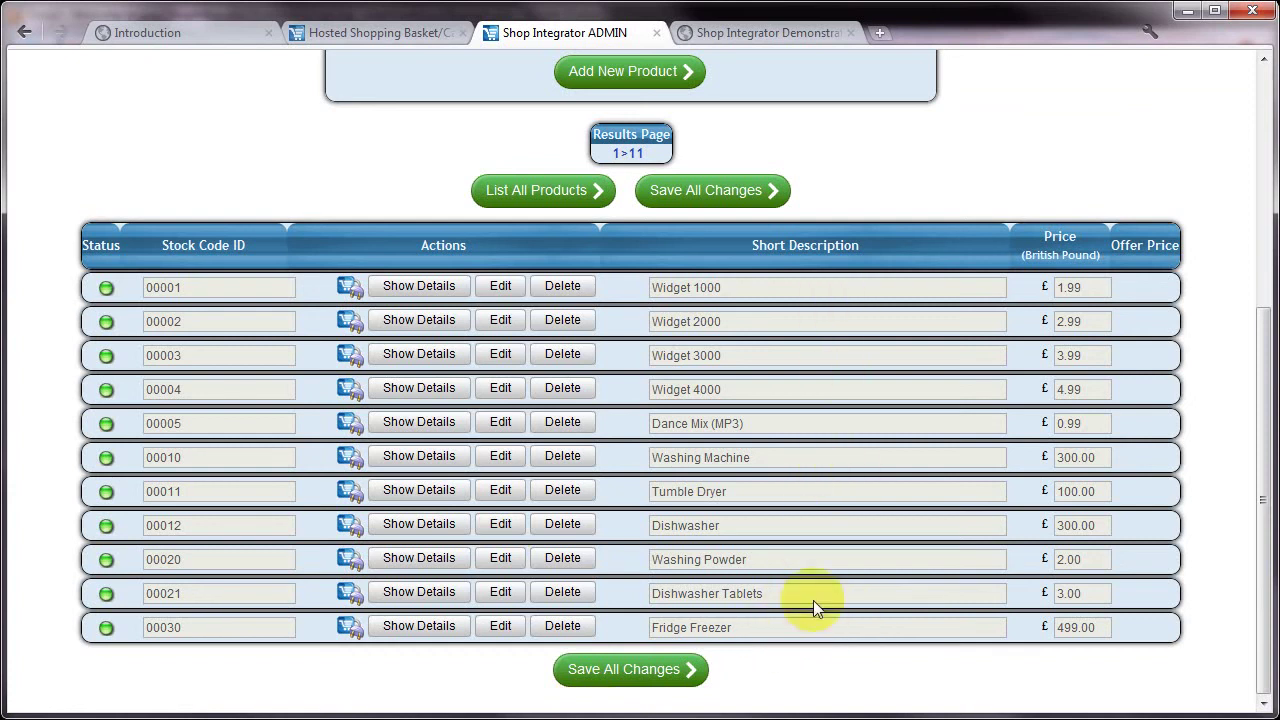
{"action": "scroll", "coordinate": [821, 620], "scroll_direction": "up", "scroll_amount": 2}
{"action": "scroll", "coordinate": [829, 620], "scroll_direction": "up", "scroll_amount": 1}
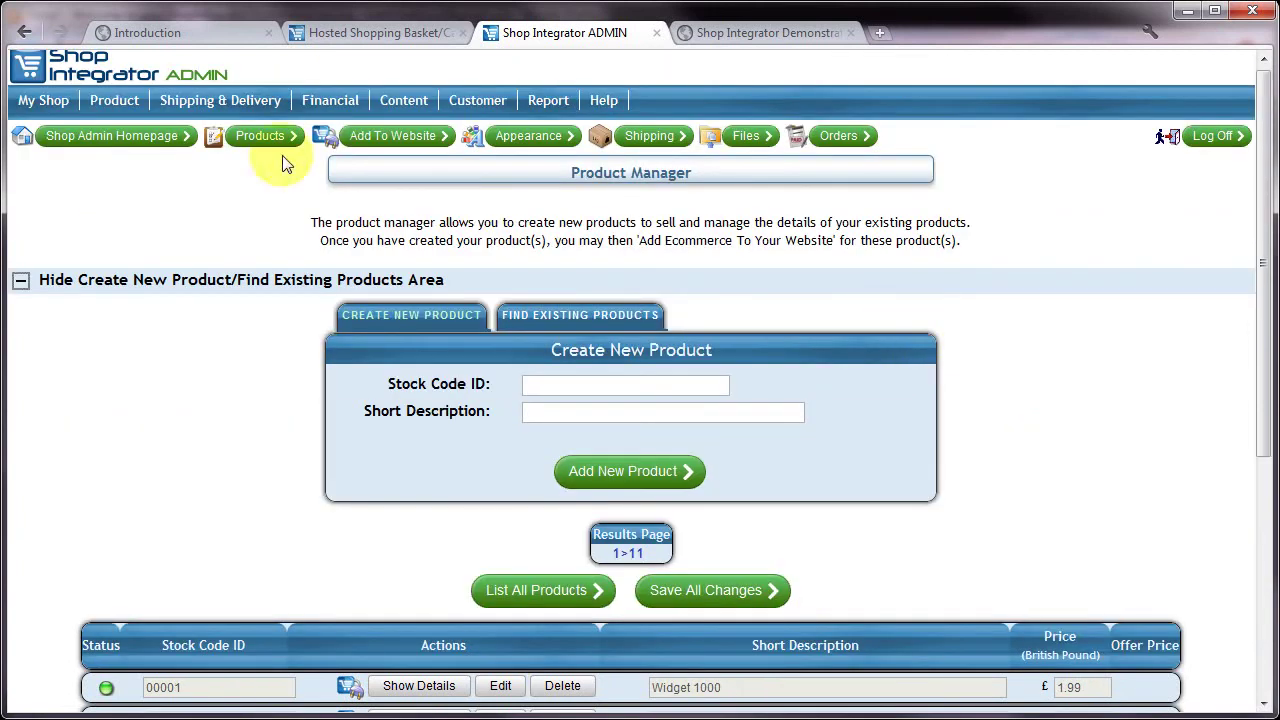
{"action": "left_click", "coordinate": [92, 145]}
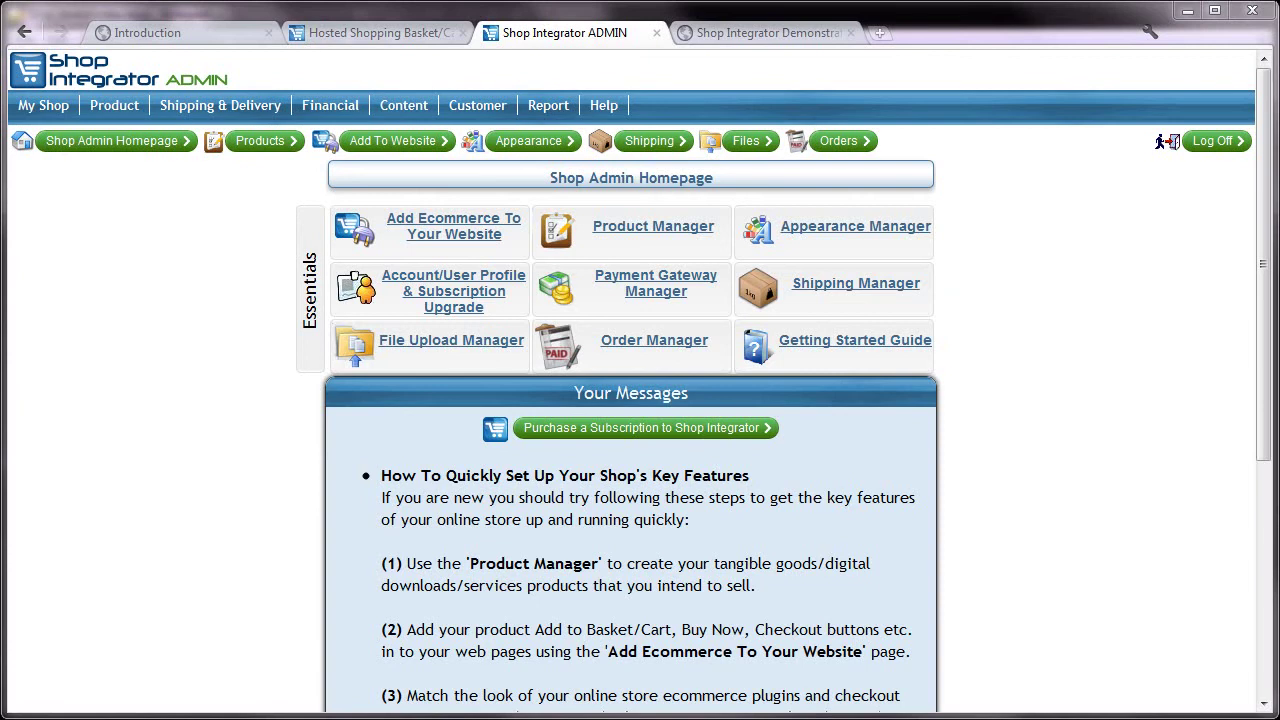
Switch to the demonstration website and examine the [X] placeholders on its home page.
{"action": "left_click", "coordinate": [762, 33]}
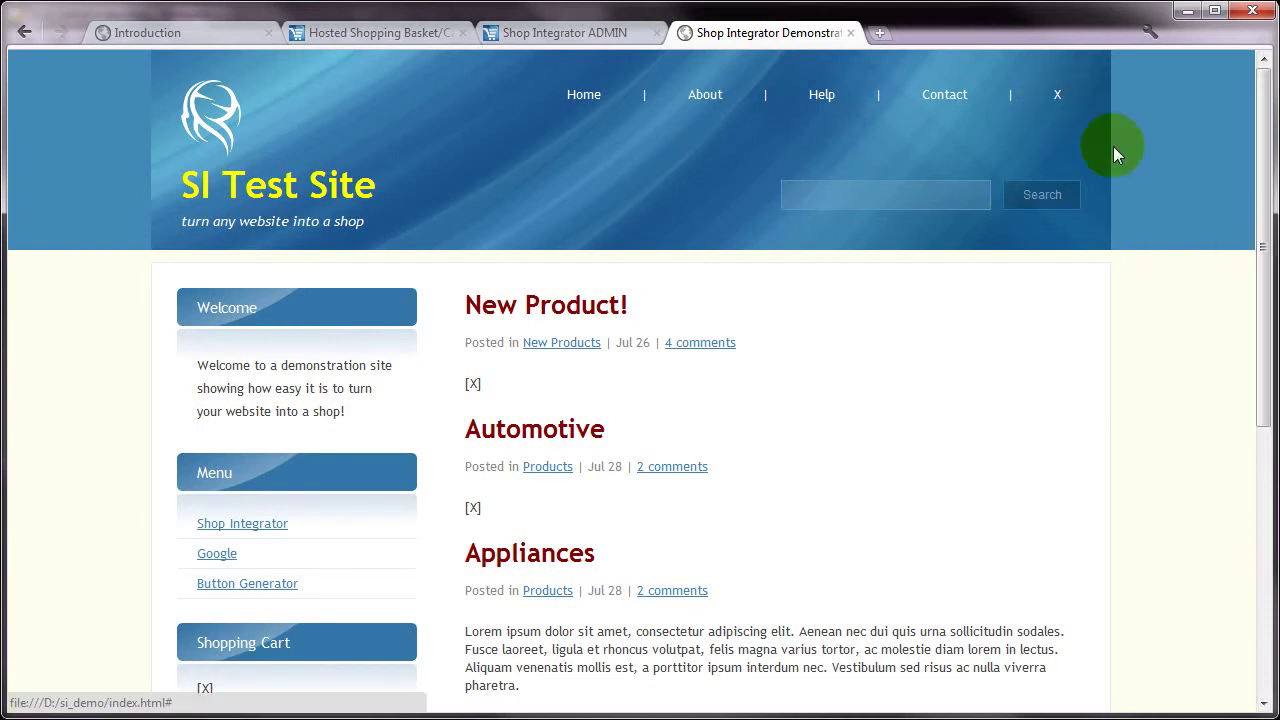
{"action": "left_click_drag", "start_coordinate": [1263, 210], "coordinate": [1263, 221]}
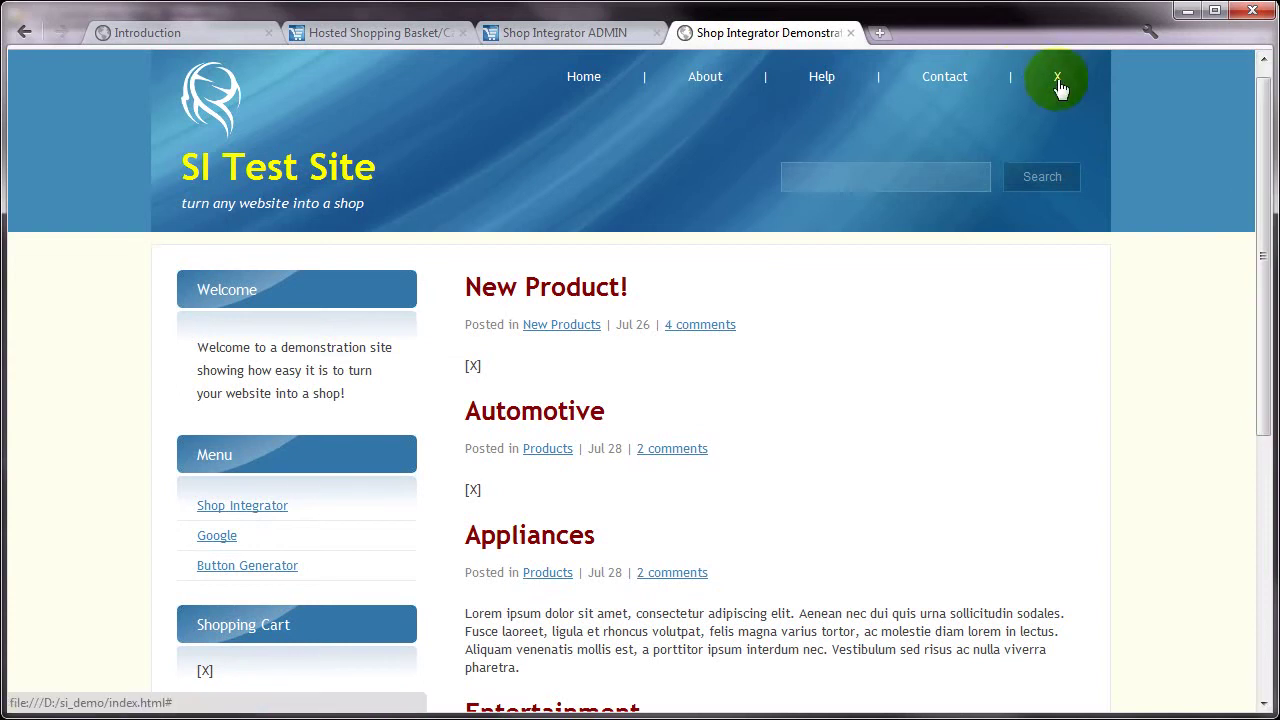
{"action": "left_click_drag", "start_coordinate": [1259, 152], "coordinate": [1187, 233]}
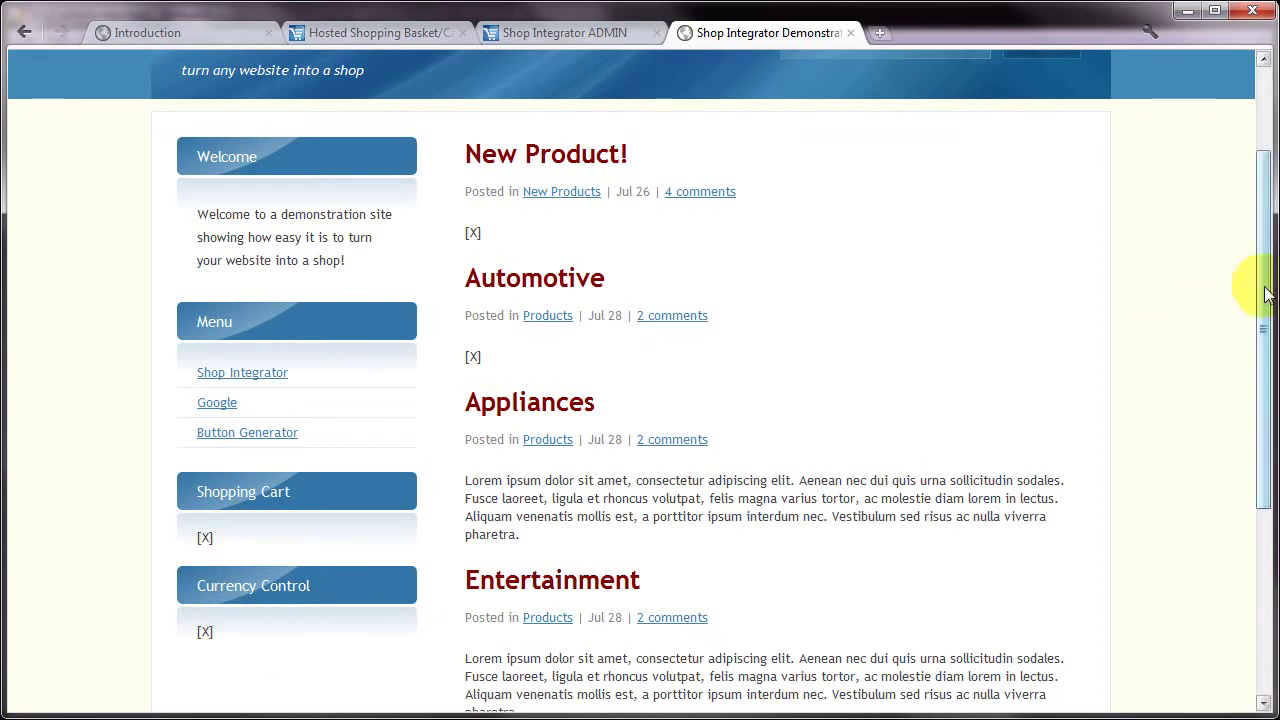
{"action": "left_click_drag", "start_coordinate": [1266, 280], "coordinate": [1257, 149]}
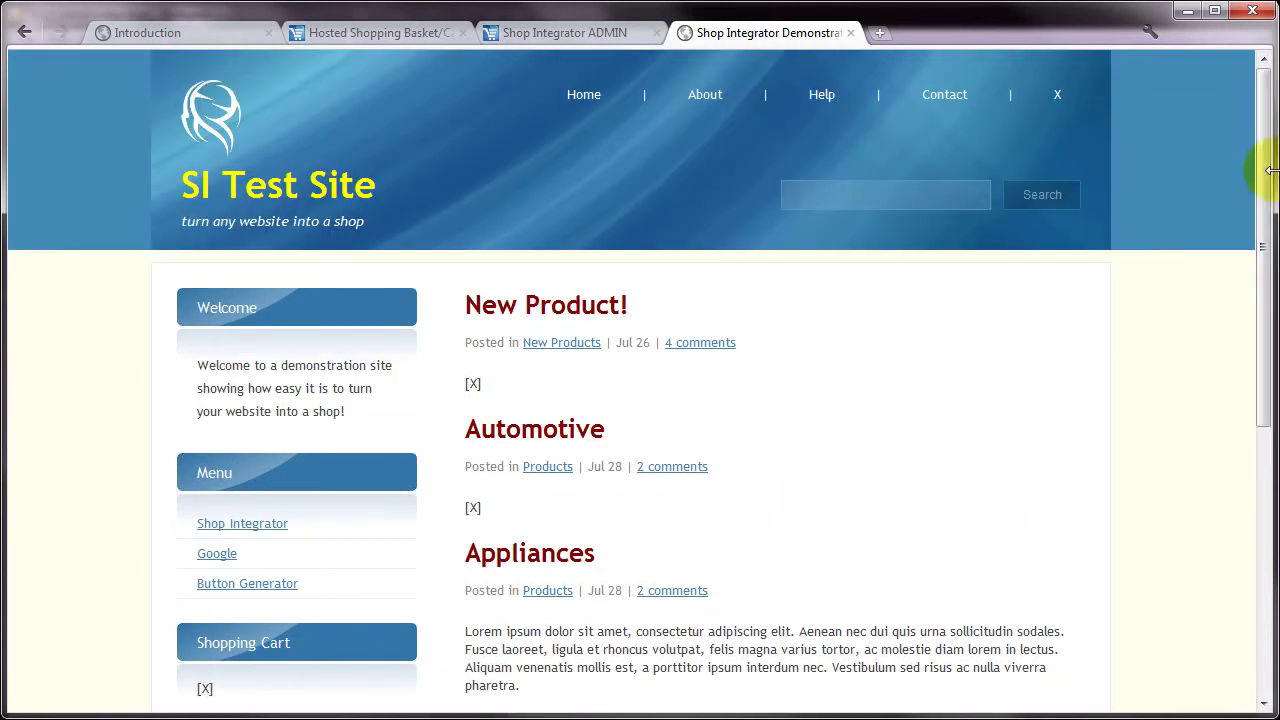
Return to the shop admin site and choose Checkout & Currency Controls as the ecommerce plugin type to add to the website.
{"action": "left_click", "coordinate": [588, 35]}
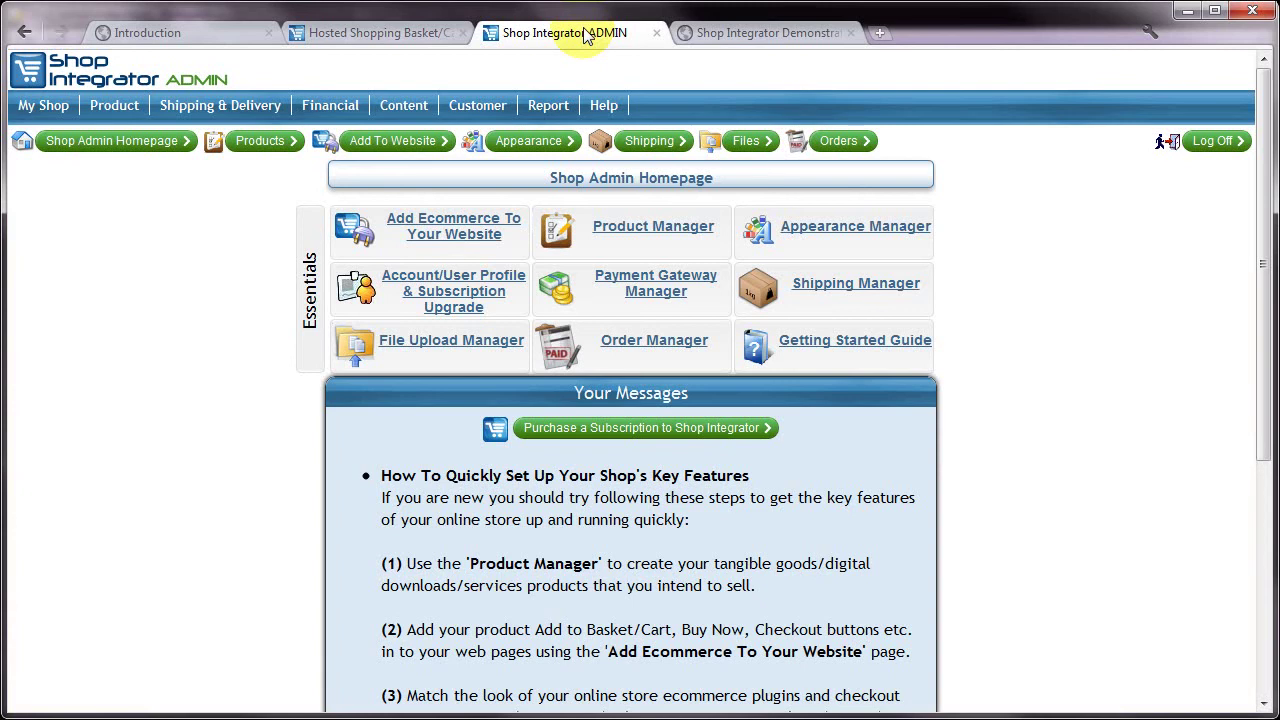
{"action": "left_click", "coordinate": [440, 228]}
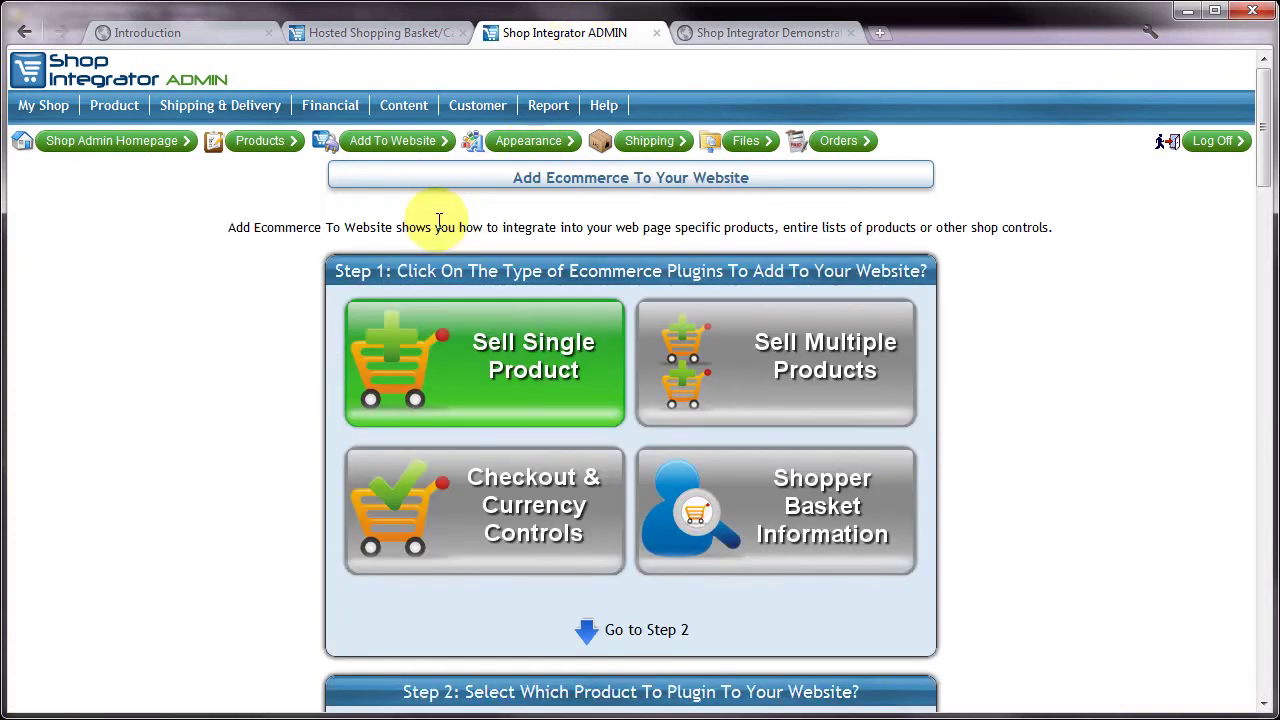
{"action": "left_click", "coordinate": [520, 515]}
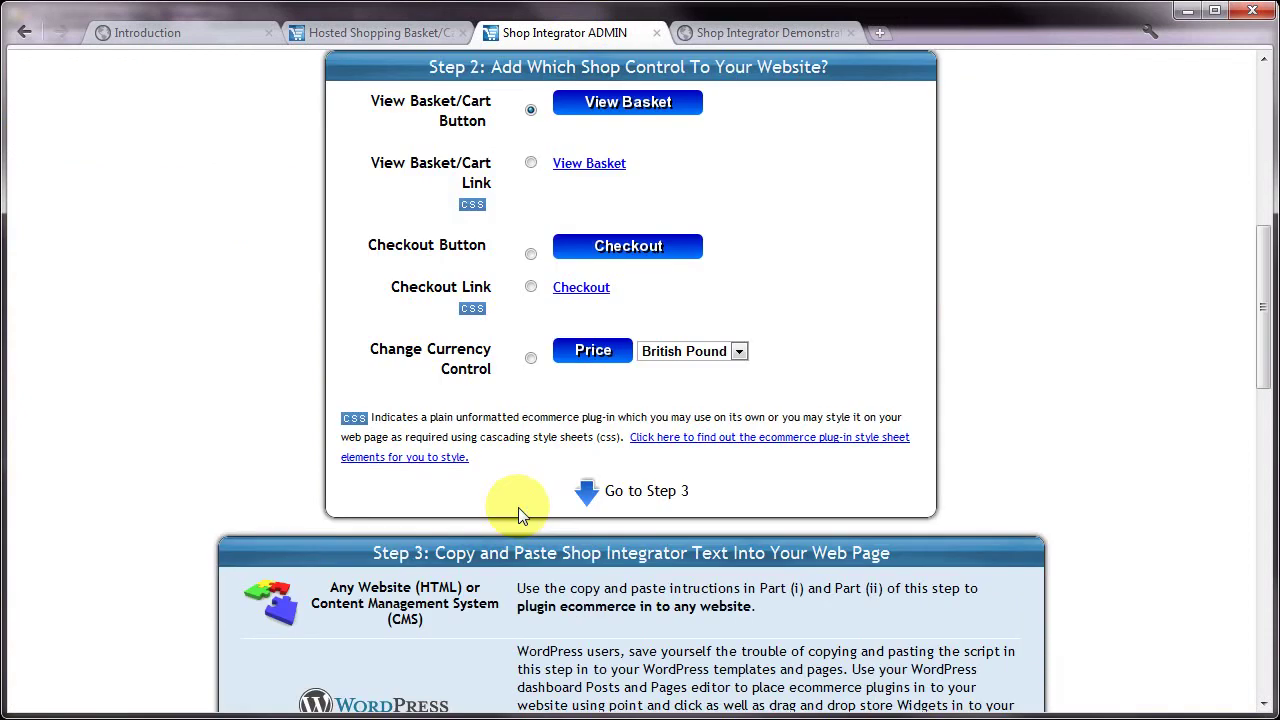
Choose the View Basket/Cart Link as the shop control and copy the Part (i) hidden script for the web page.
{"action": "left_click", "coordinate": [530, 163]}
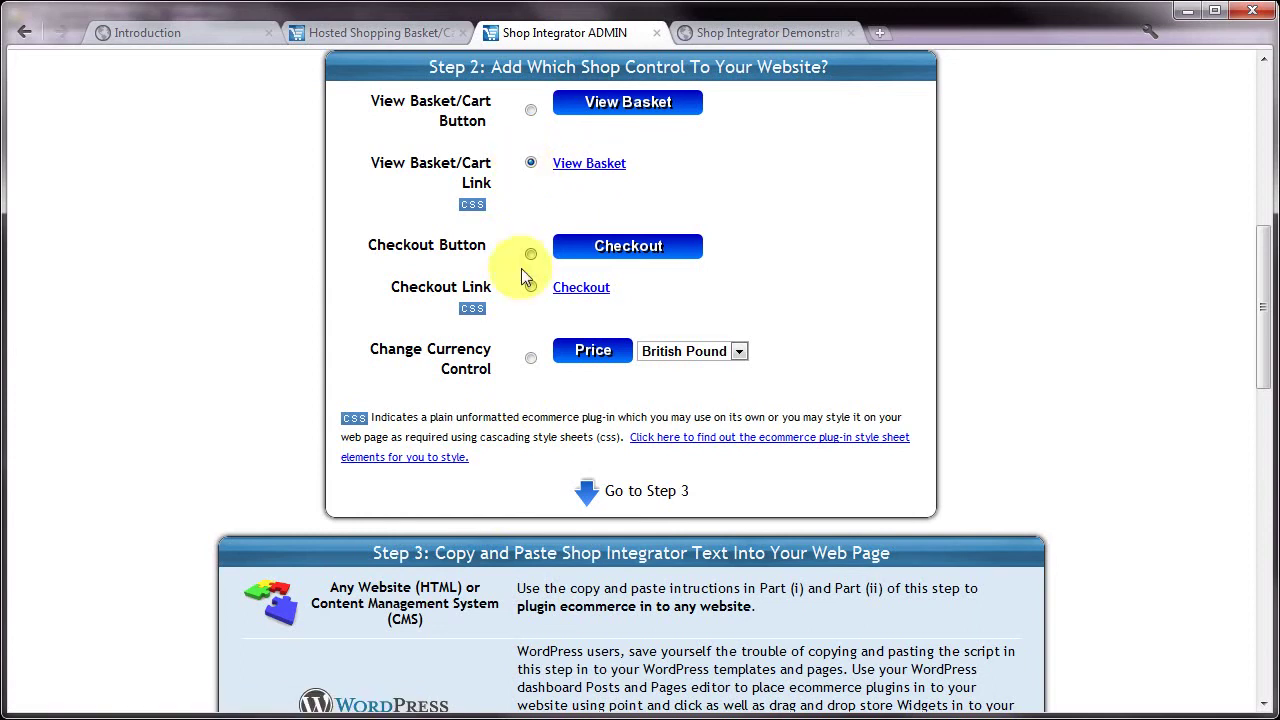
{"action": "scroll", "coordinate": [548, 444], "scroll_direction": "down", "scroll_amount": 2}
{"action": "scroll", "coordinate": [548, 444], "scroll_direction": "down", "scroll_amount": 4}
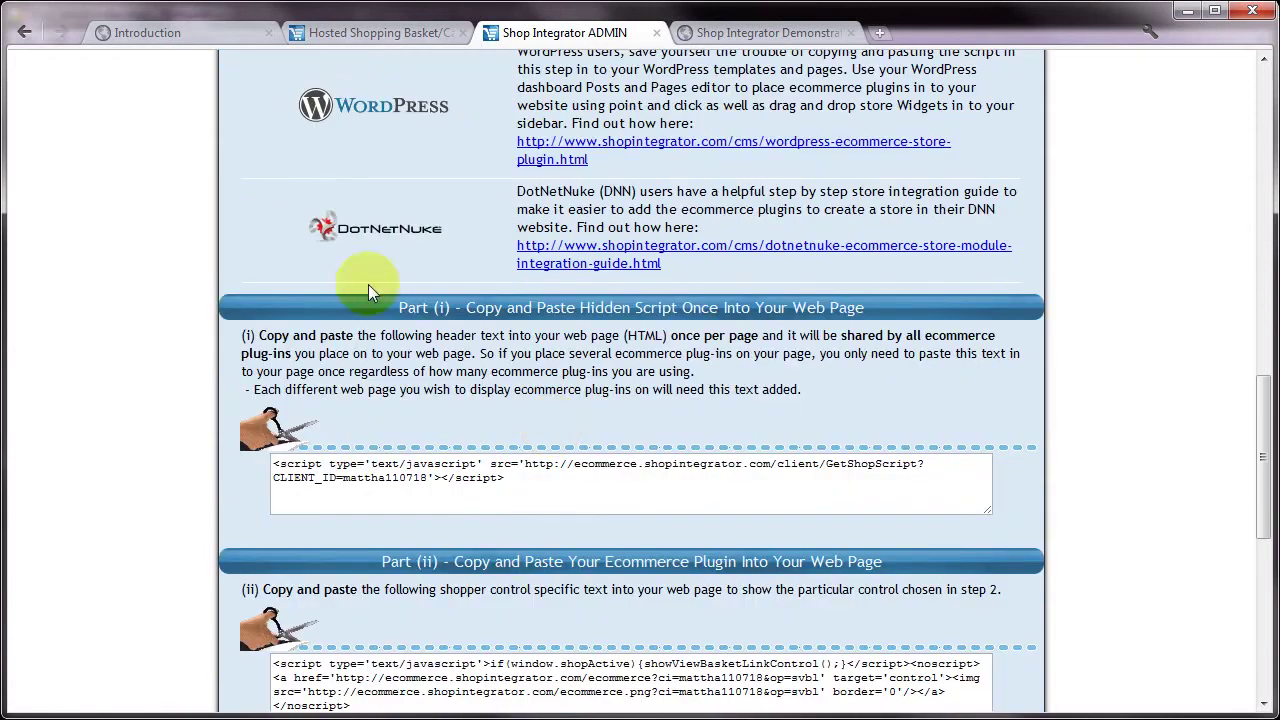
{"action": "left_click", "coordinate": [512, 486]}
{"action": "key", "text": "ctrl+c"}
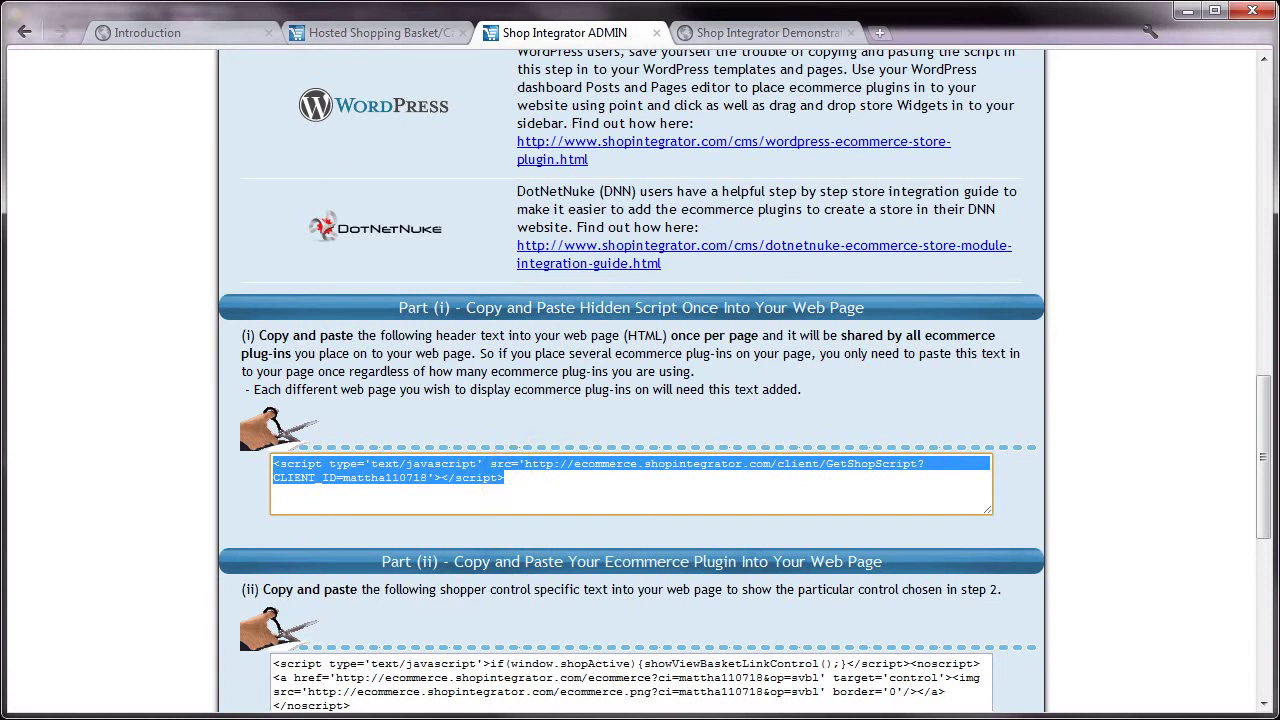
Switch to index.html in Notepad++ and replace the <!-- X --> comment in the head section with the copied hidden script.
{"action": "key", "text": "alt+Tab"}
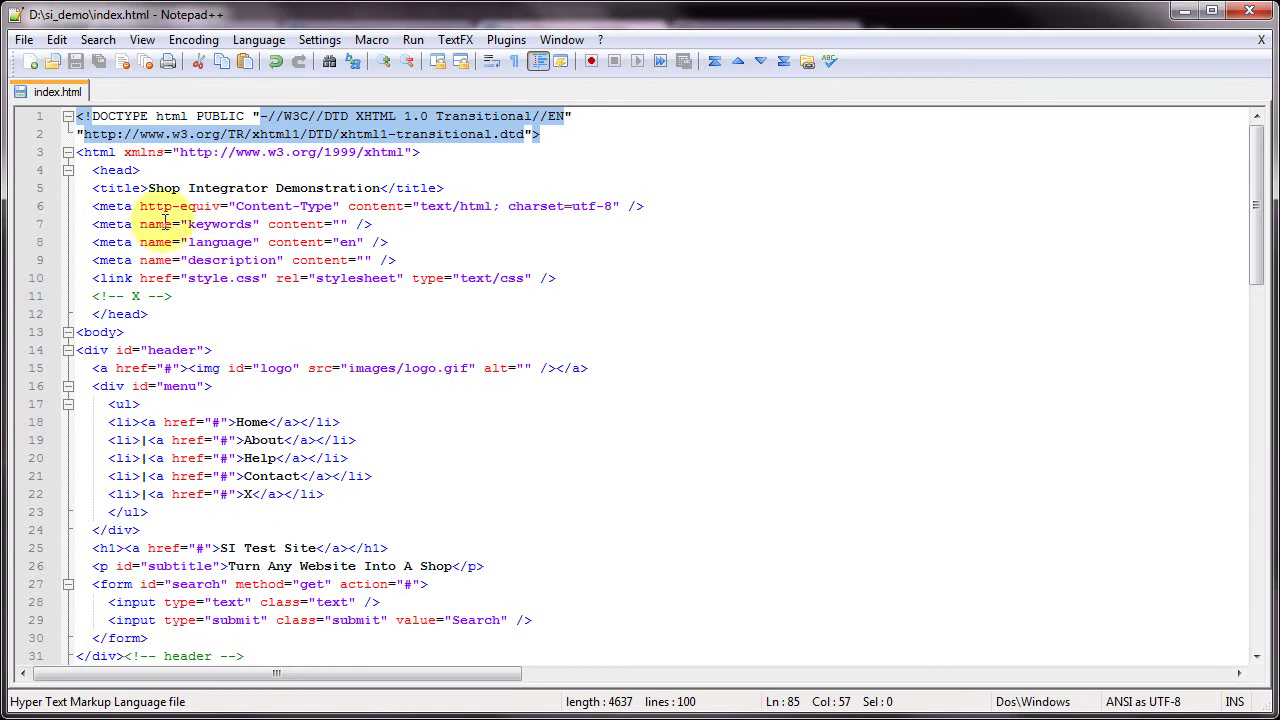
{"action": "left_click_drag", "start_coordinate": [90, 170], "coordinate": [141, 170]}
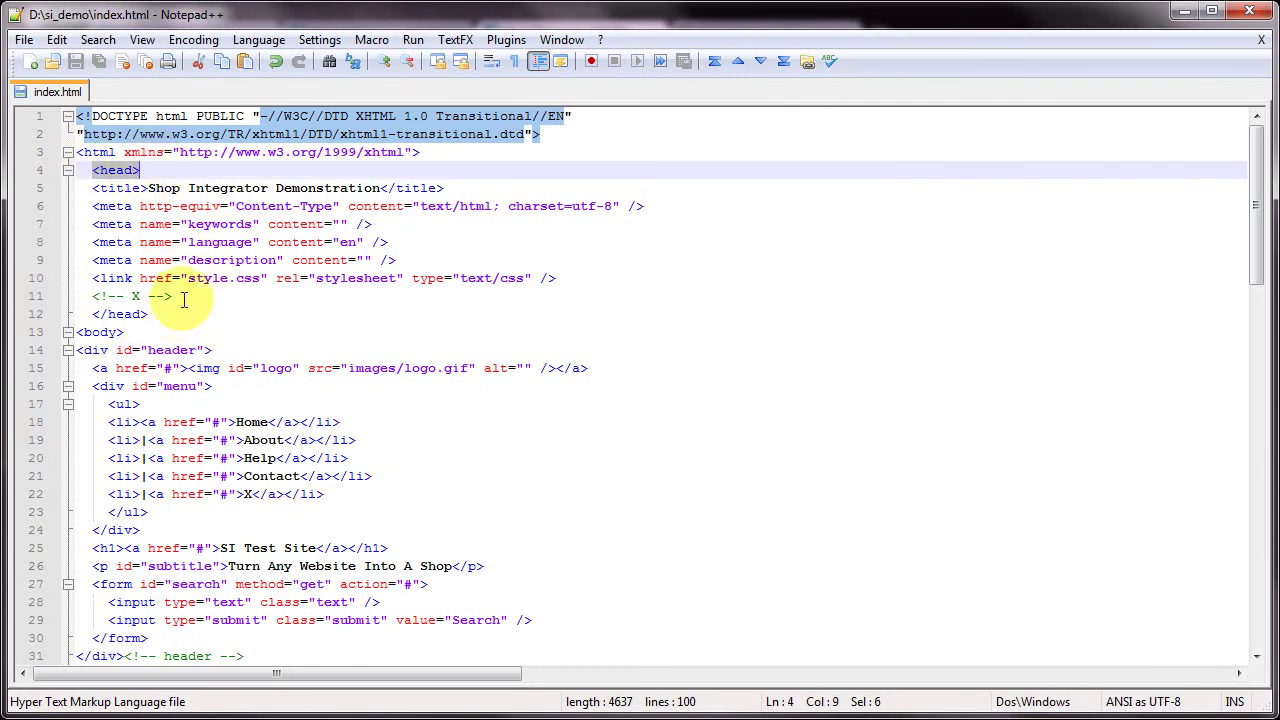
{"action": "left_click_drag", "start_coordinate": [172, 296], "coordinate": [92, 297]}
{"action": "key", "text": "ctrl+v"}
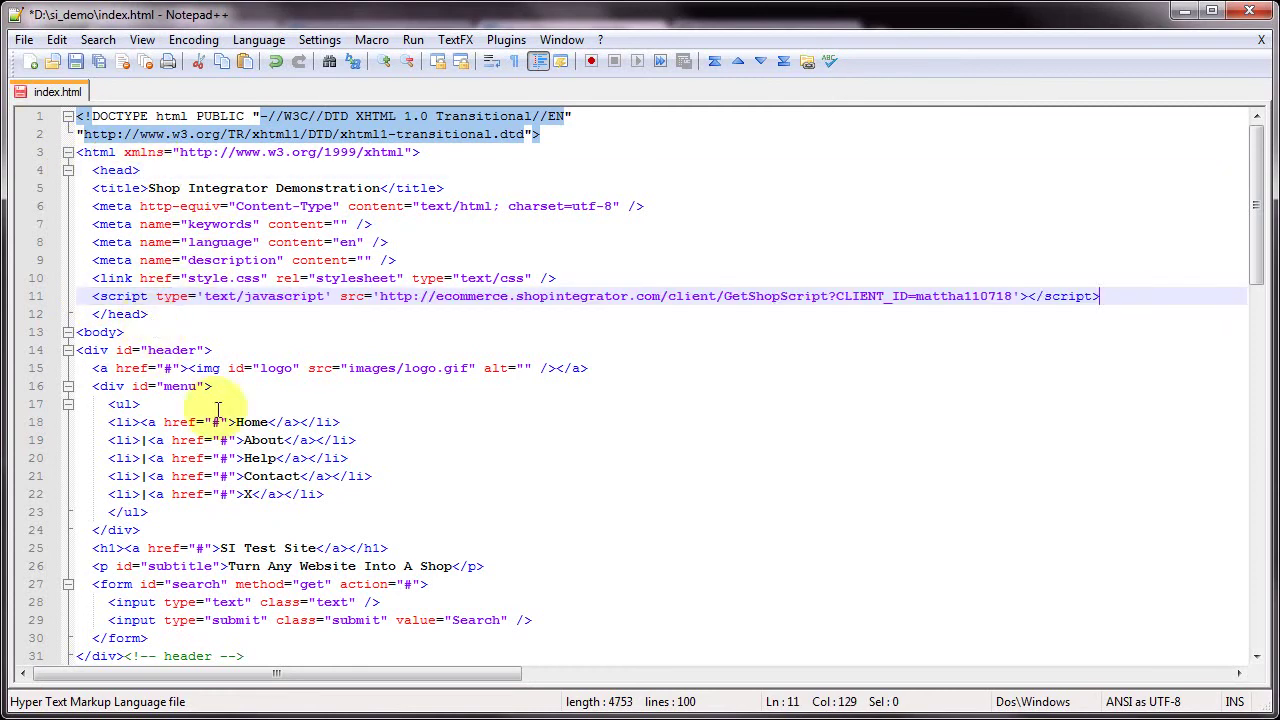
Return to the shop admin site in the browser and copy the Part (ii) ecommerce plugin code for the View Basket link.
{"action": "key", "text": "alt+Tab"}
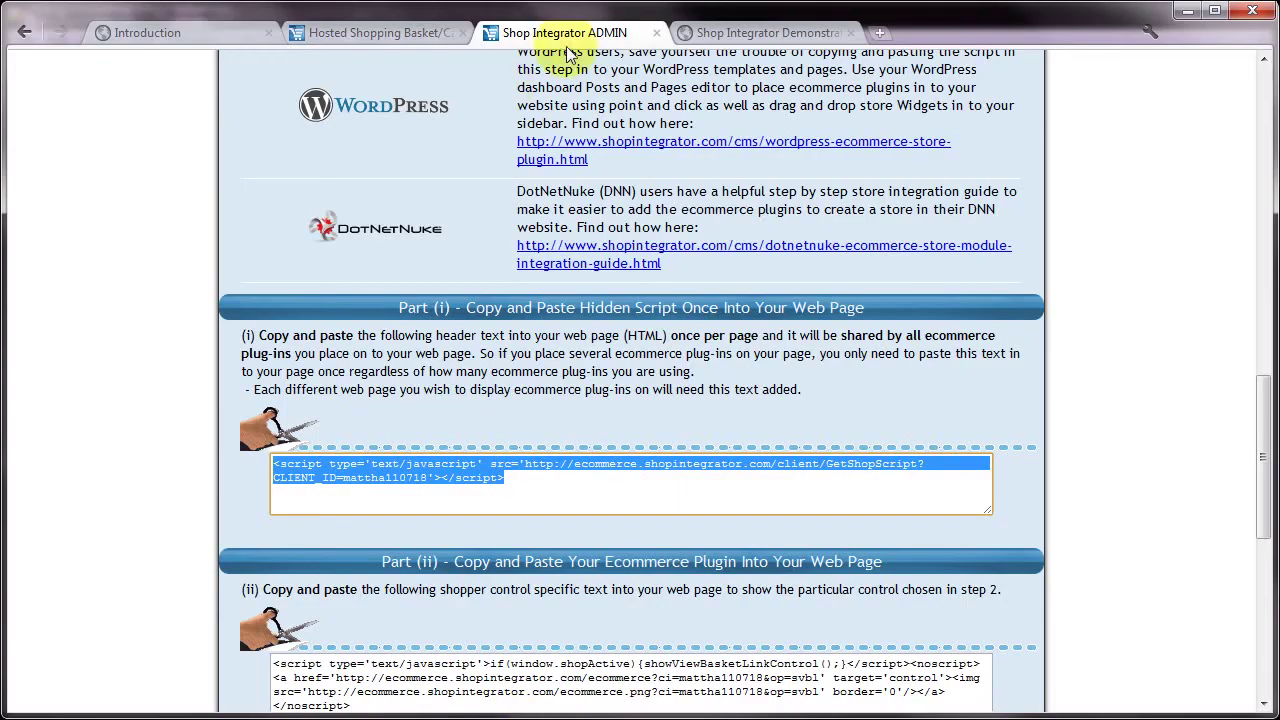
{"action": "scroll", "coordinate": [433, 179], "scroll_direction": "down", "scroll_amount": 1}
{"action": "left_click", "coordinate": [377, 617]}
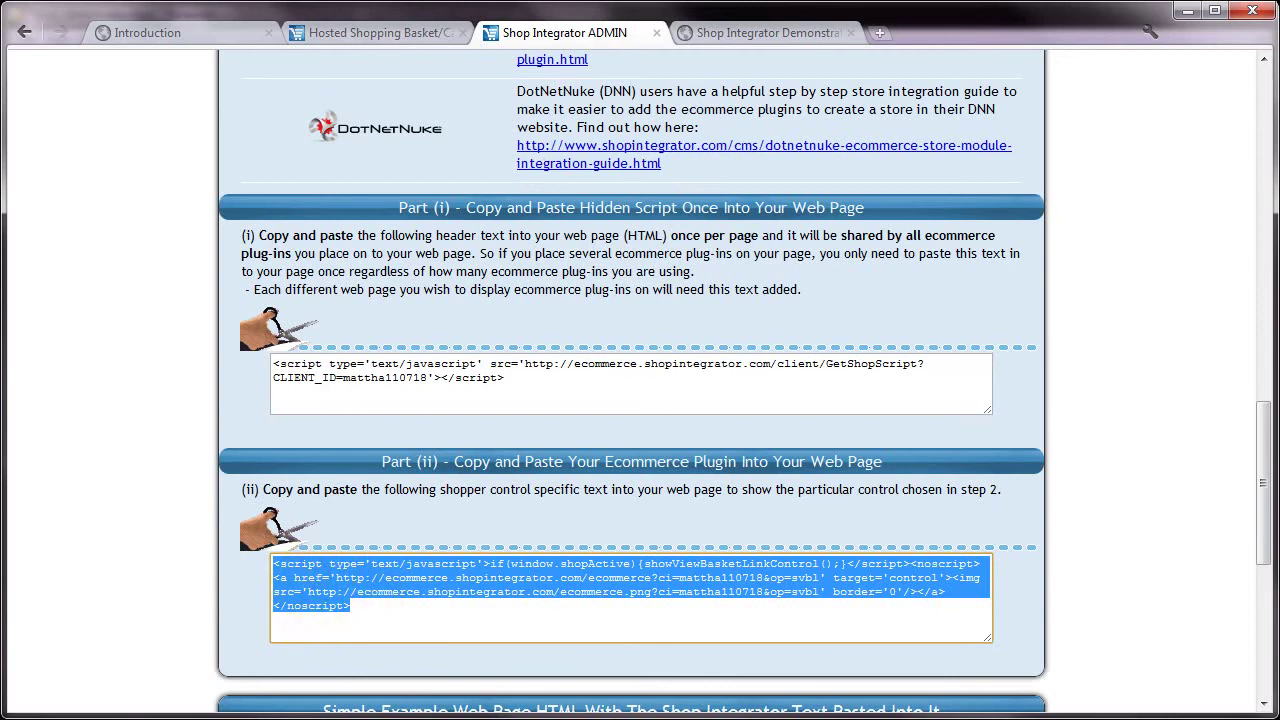
In index.html in Notepad++, replace the X in the last header menu item with the copied View Basket plugin code and save the file.
{"action": "key", "text": "alt+Tab"}
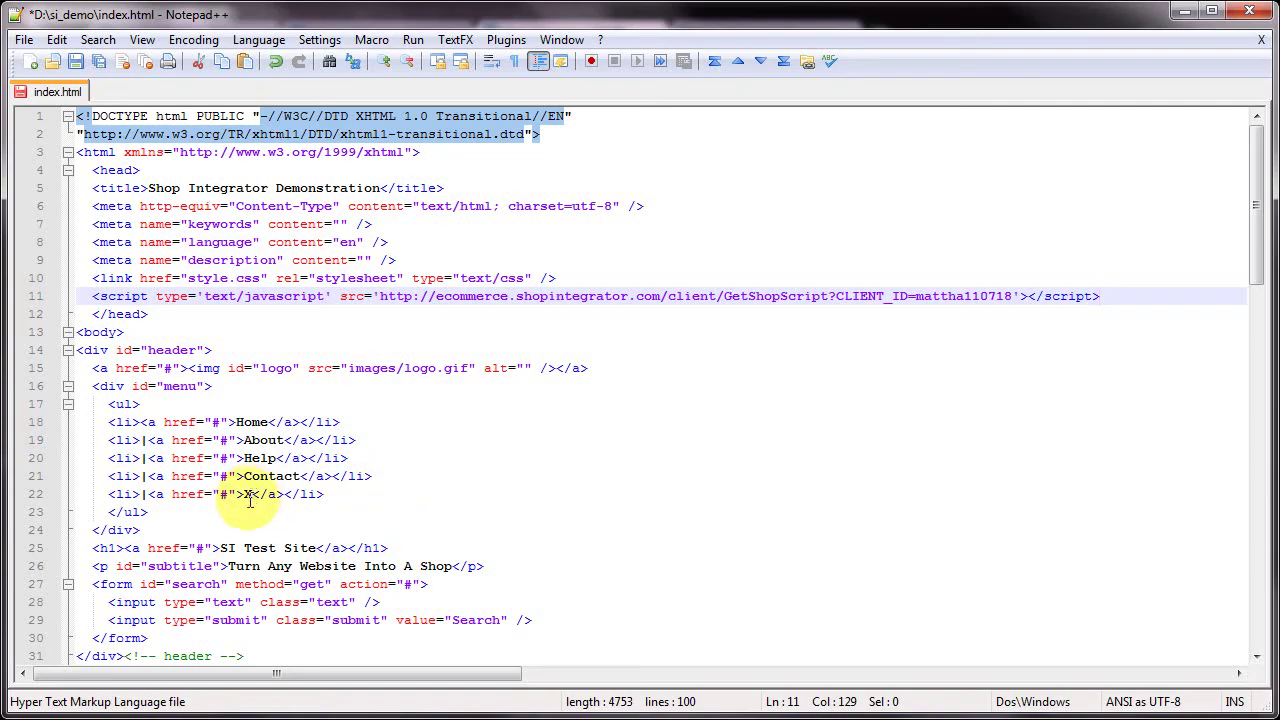
{"action": "left_click_drag", "start_coordinate": [150, 512], "coordinate": [22, 405]}
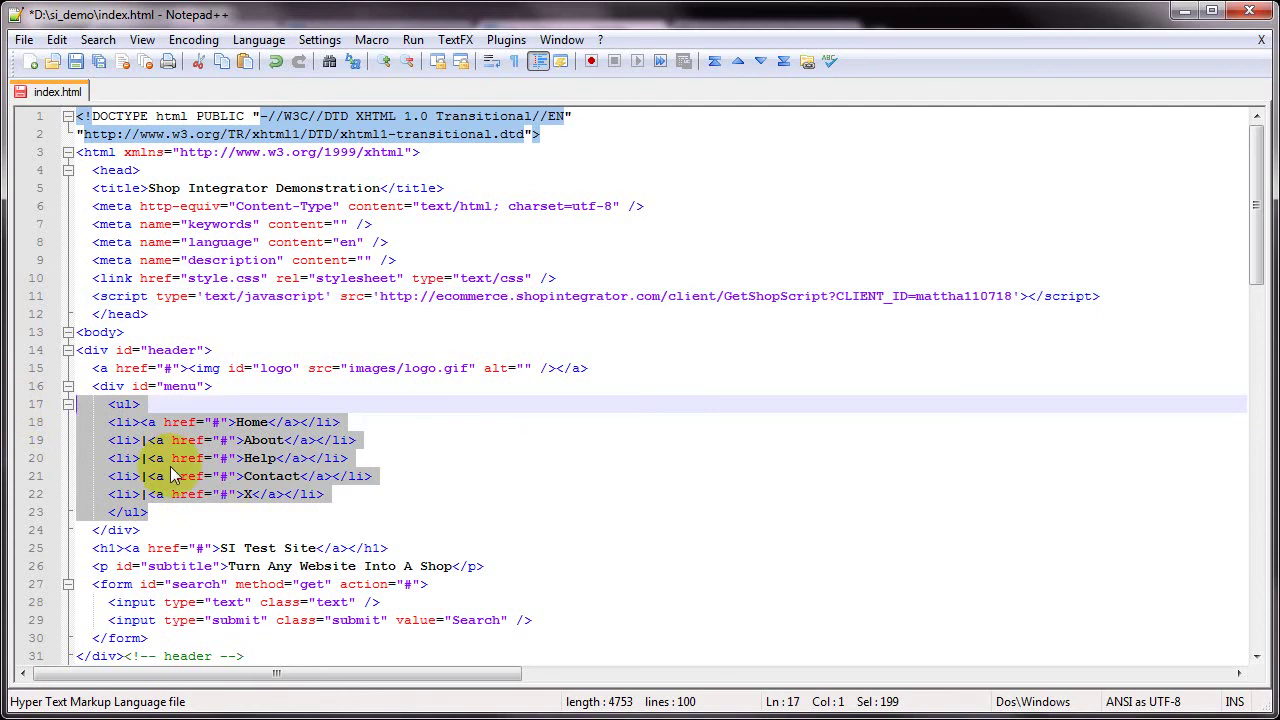
{"action": "left_click", "coordinate": [245, 504]}
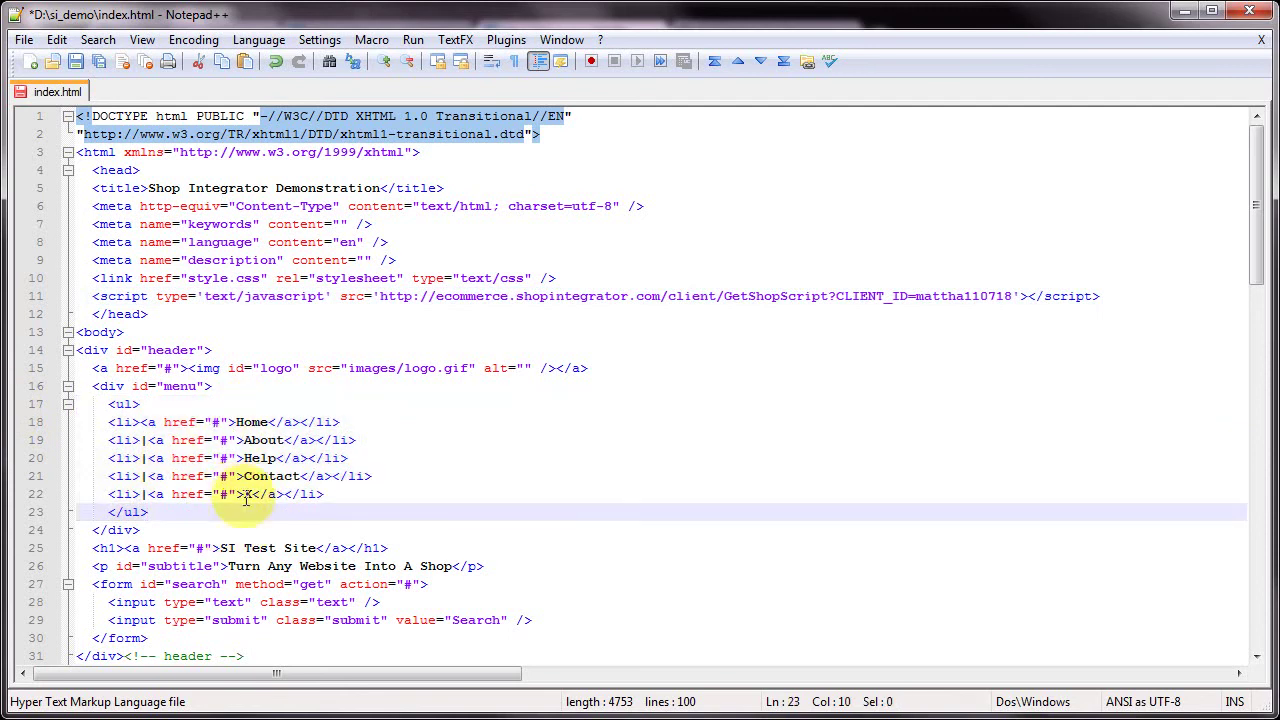
{"action": "double_click", "coordinate": [246, 496]}
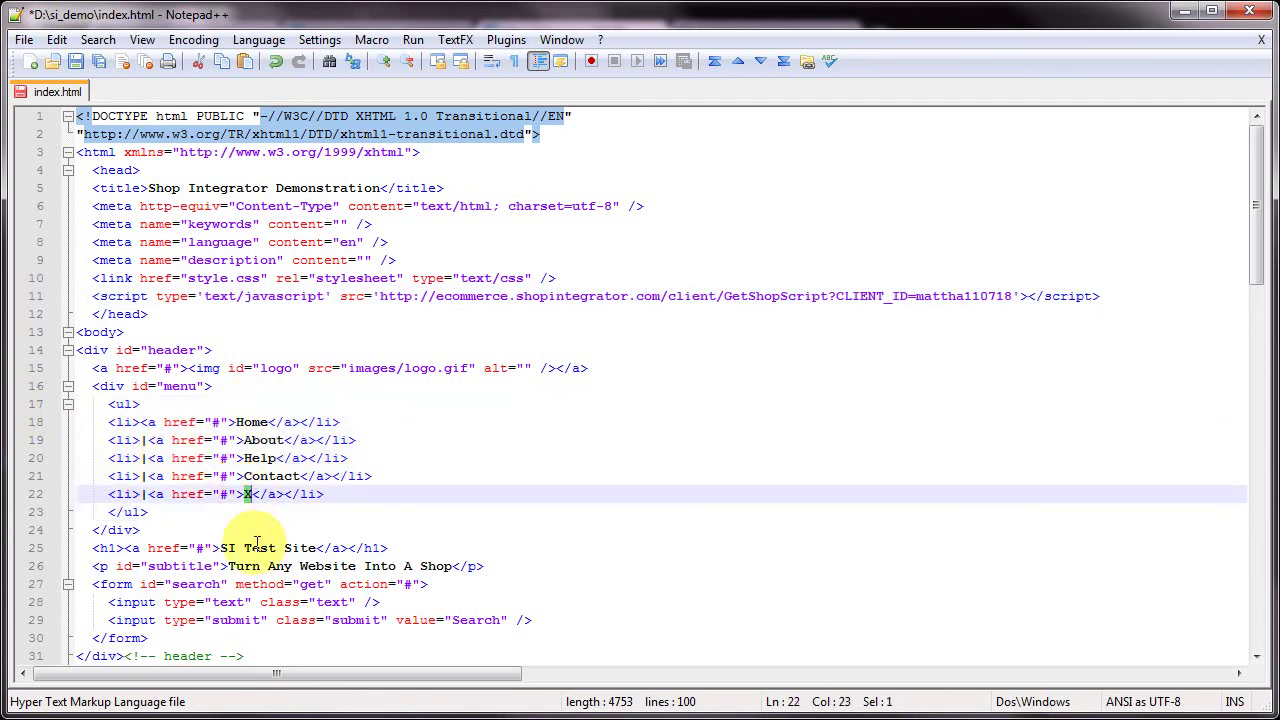
{"action": "key", "text": "ctrl+v"}
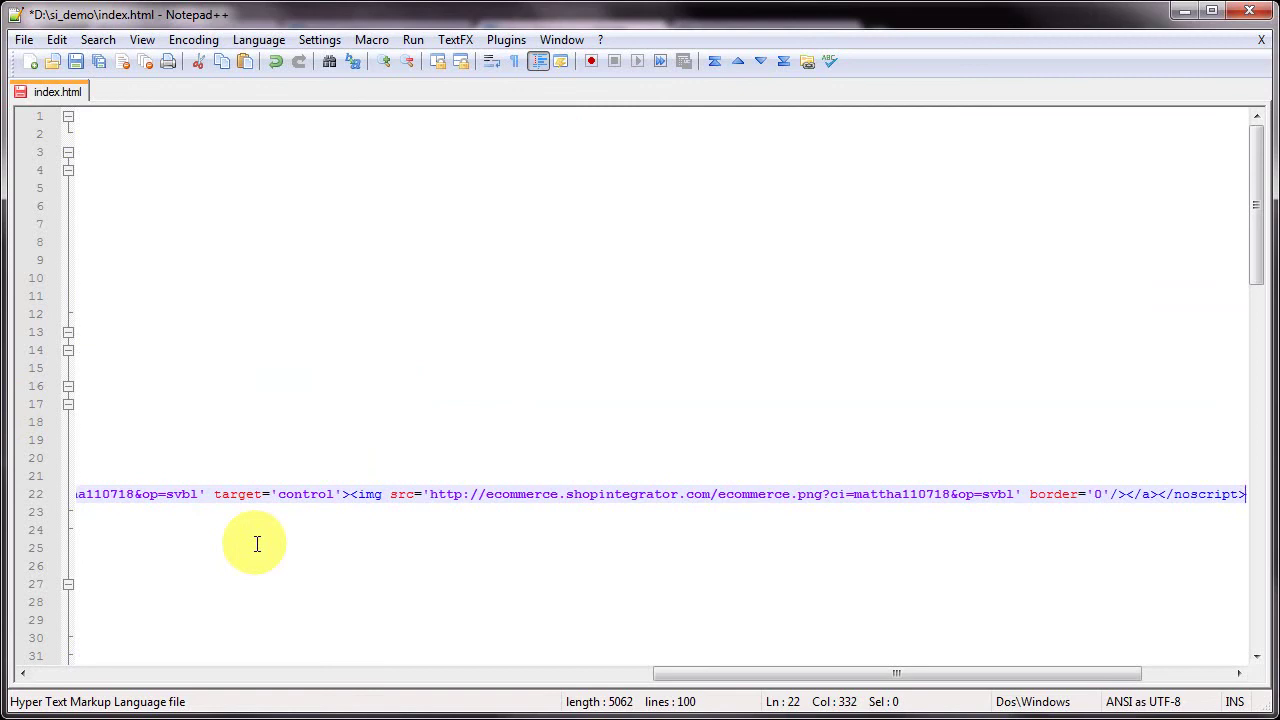
{"action": "key", "text": "Home"}
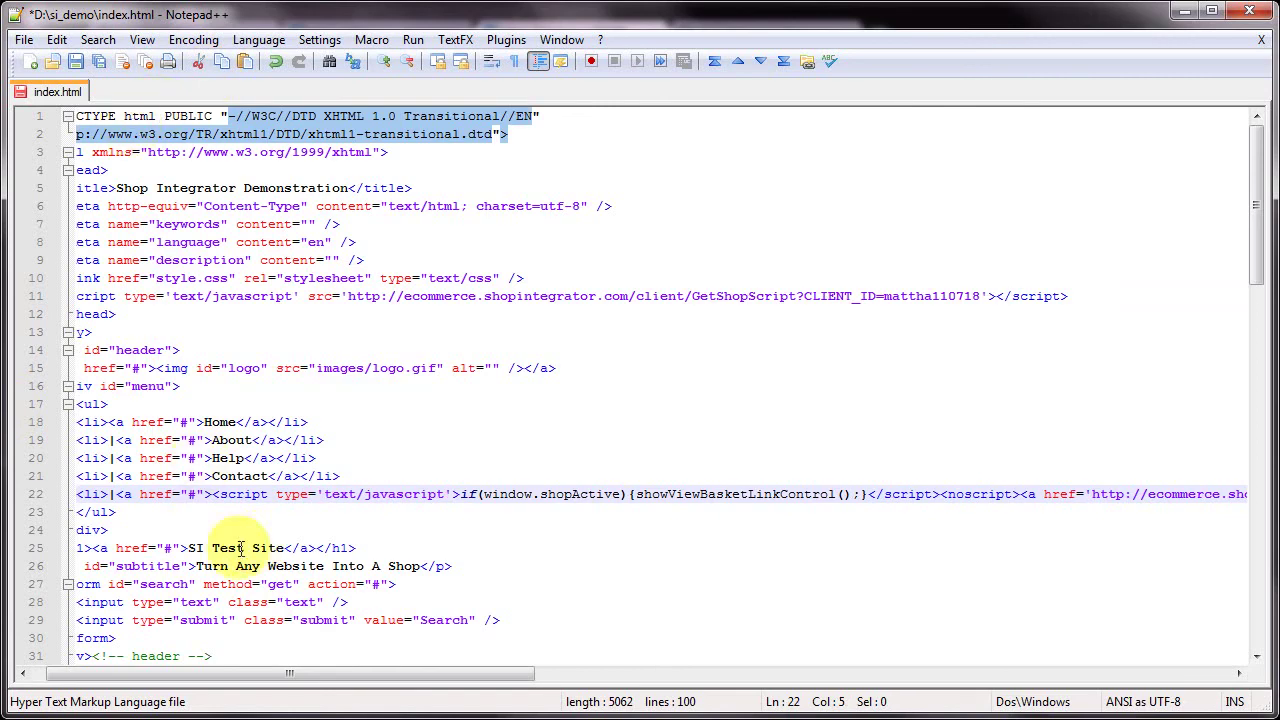
{"action": "left_click_drag", "start_coordinate": [237, 676], "coordinate": [180, 660]}
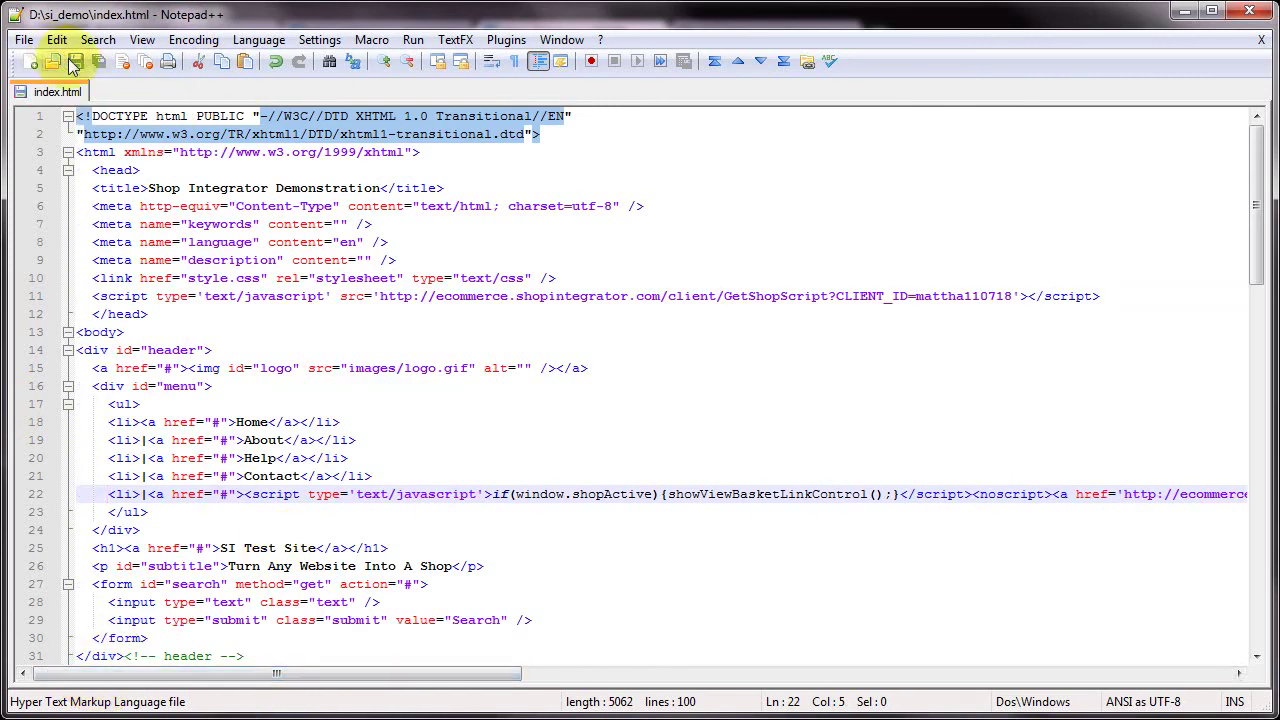
Reload the demonstration website in the browser, test the View Basket link in its header menu, and close the Checkout Process window.
{"action": "key", "text": "alt+Tab"}
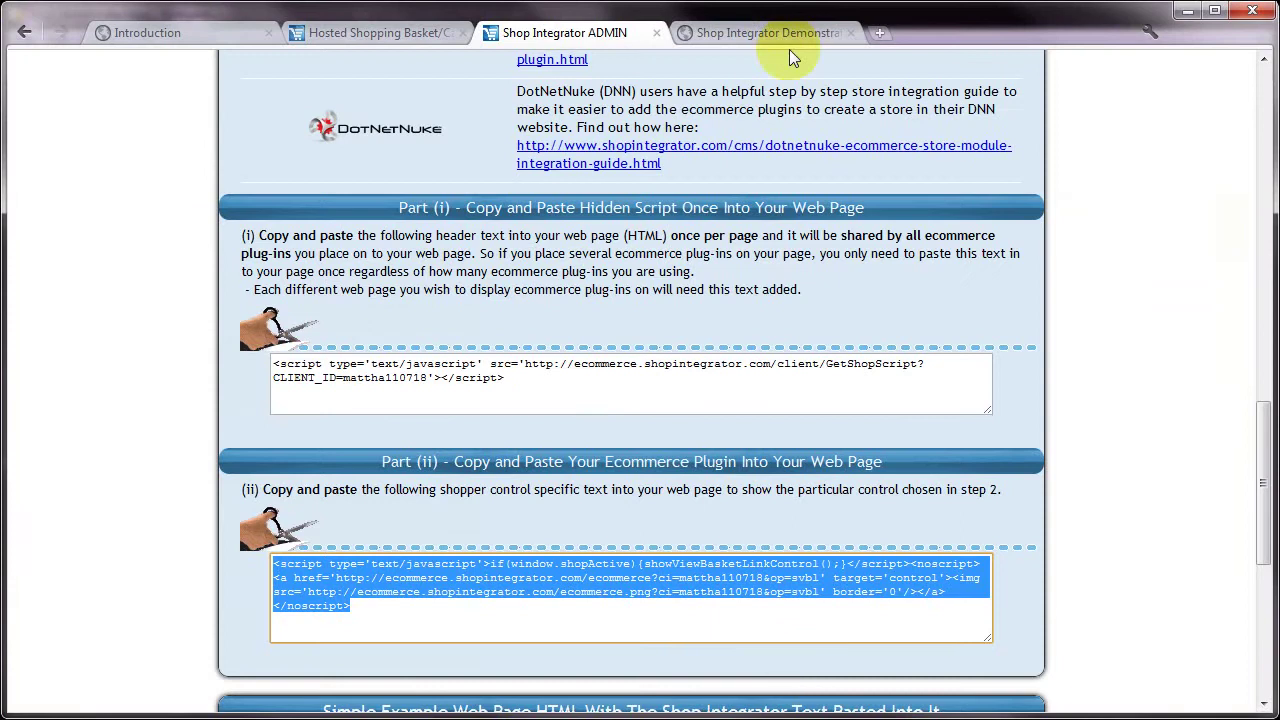
{"action": "left_click", "coordinate": [768, 33]}
{"action": "right_click", "coordinate": [1134, 350]}
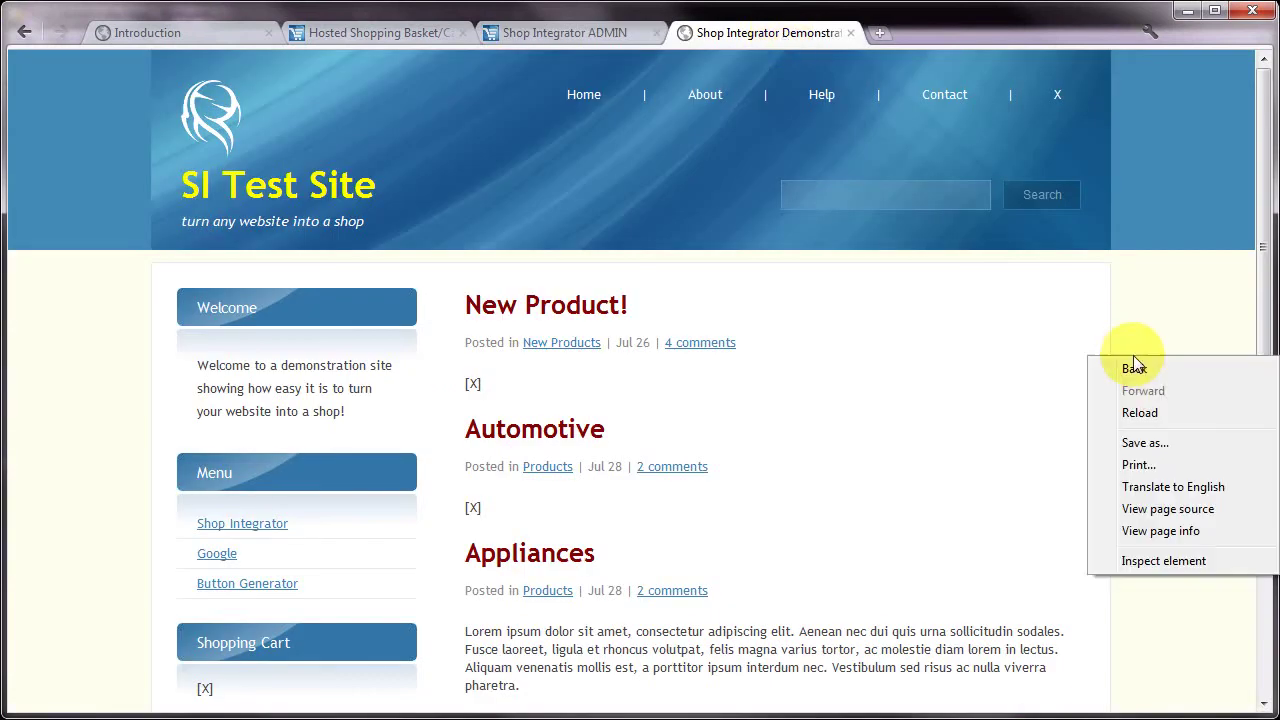
{"action": "left_click", "coordinate": [1150, 416]}
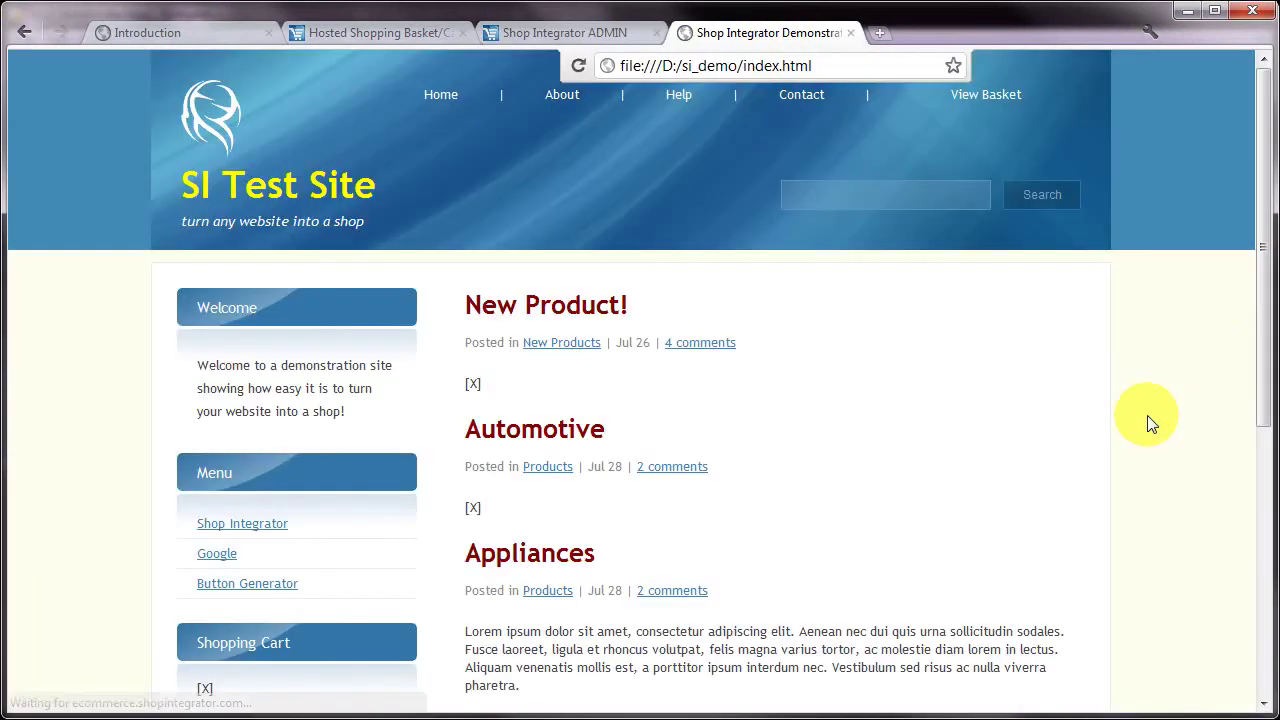
{"action": "left_click", "coordinate": [998, 108]}
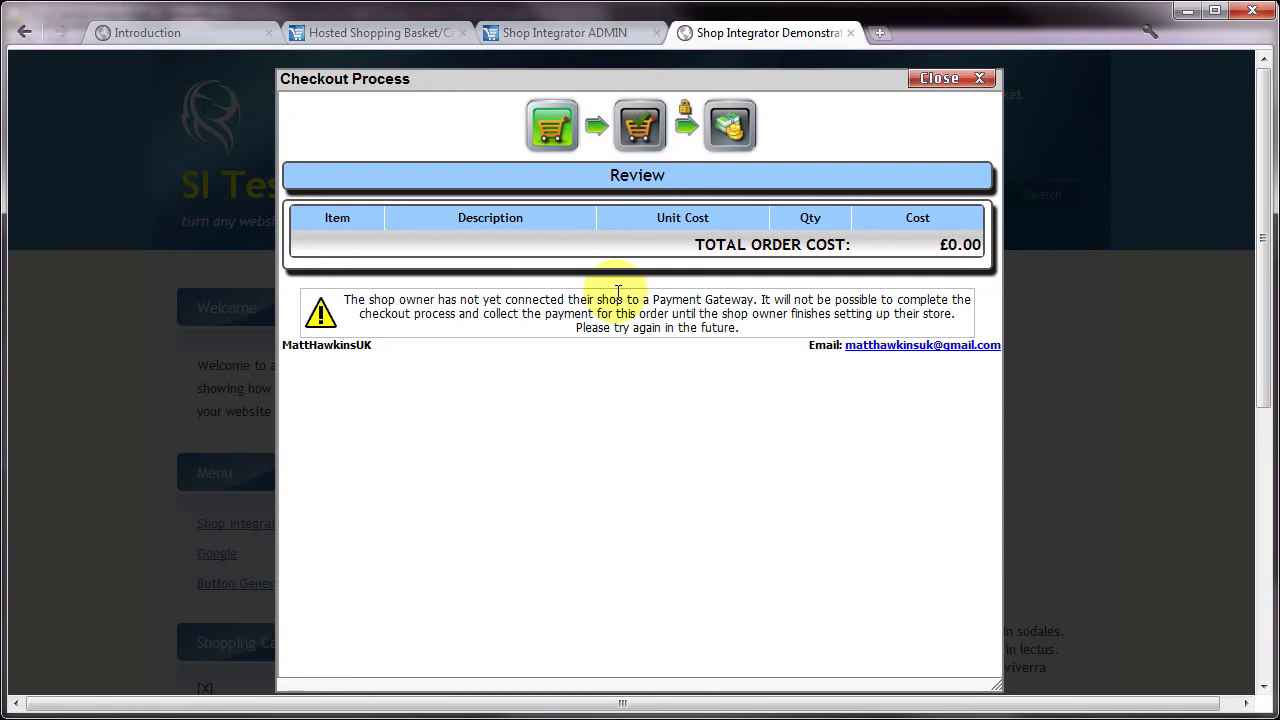
{"action": "left_click", "coordinate": [939, 78]}
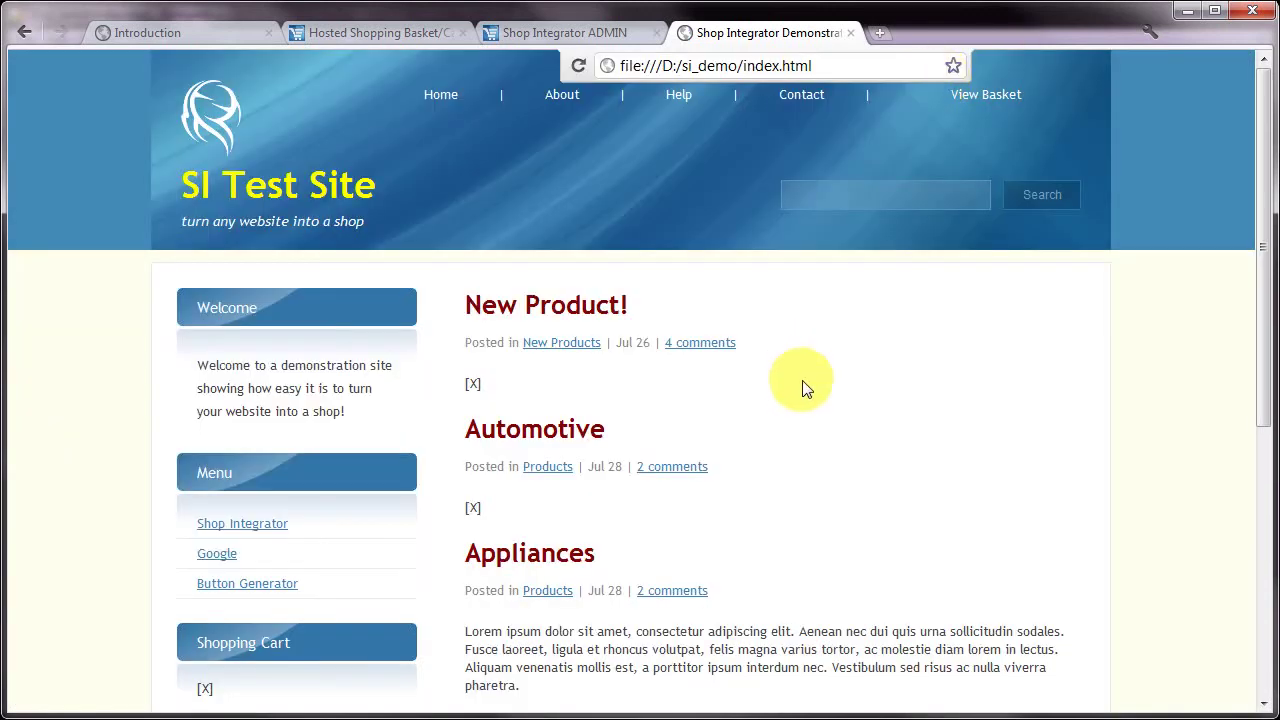
Return to the shop admin site, choose Change Currency Control as the shop control, and copy its Part (ii) plugin code.
{"action": "scroll", "coordinate": [797, 380], "scroll_direction": "down", "scroll_amount": 3}
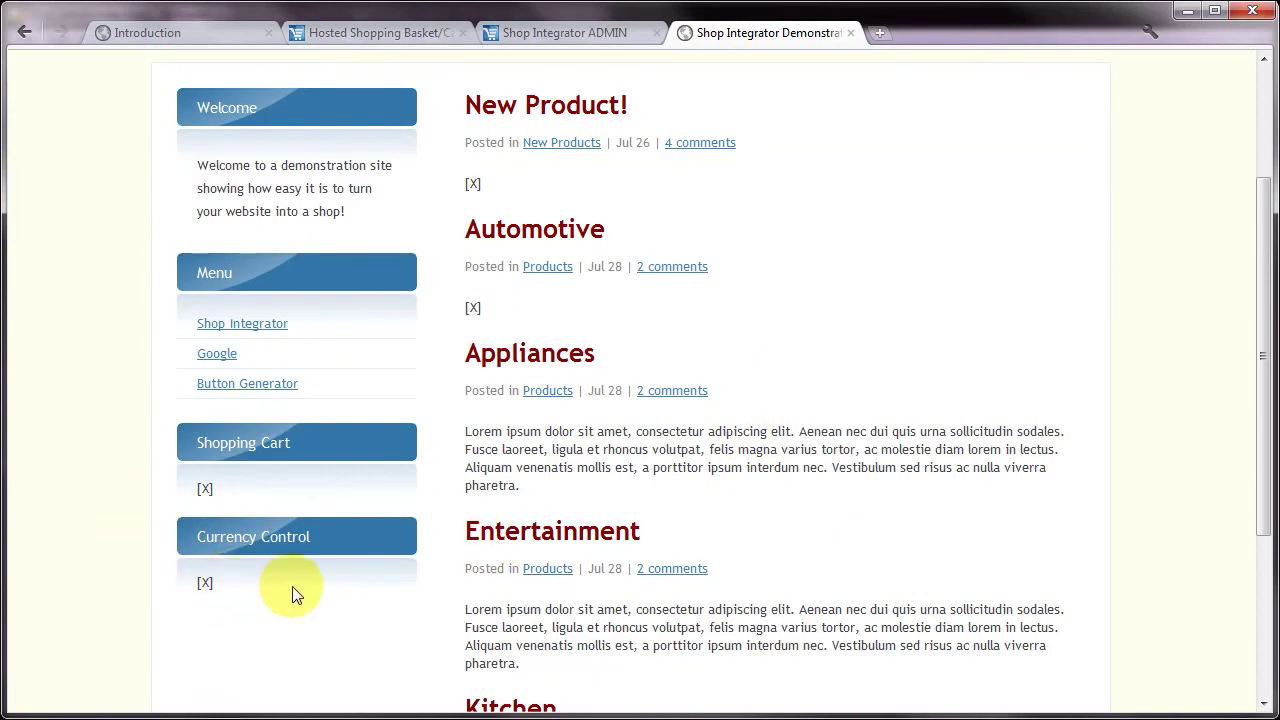
{"action": "left_click", "coordinate": [570, 37]}
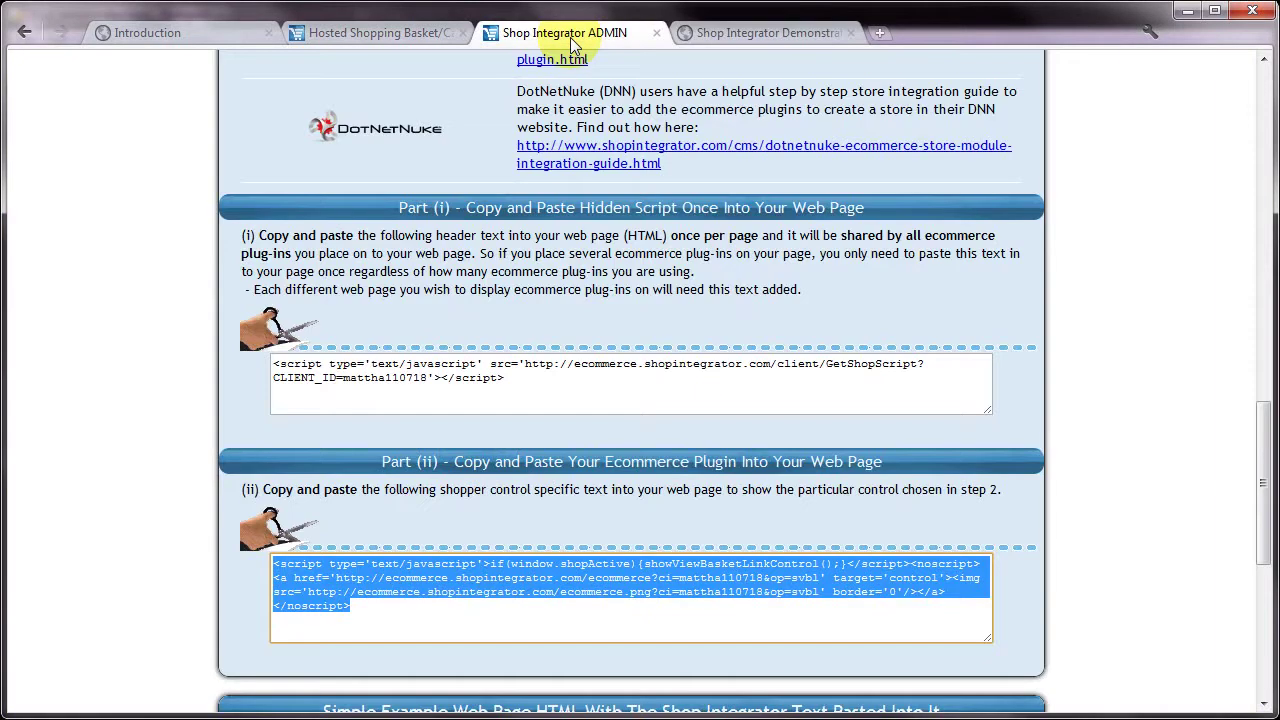
{"action": "scroll", "coordinate": [492, 151], "scroll_direction": "up", "scroll_amount": 8}
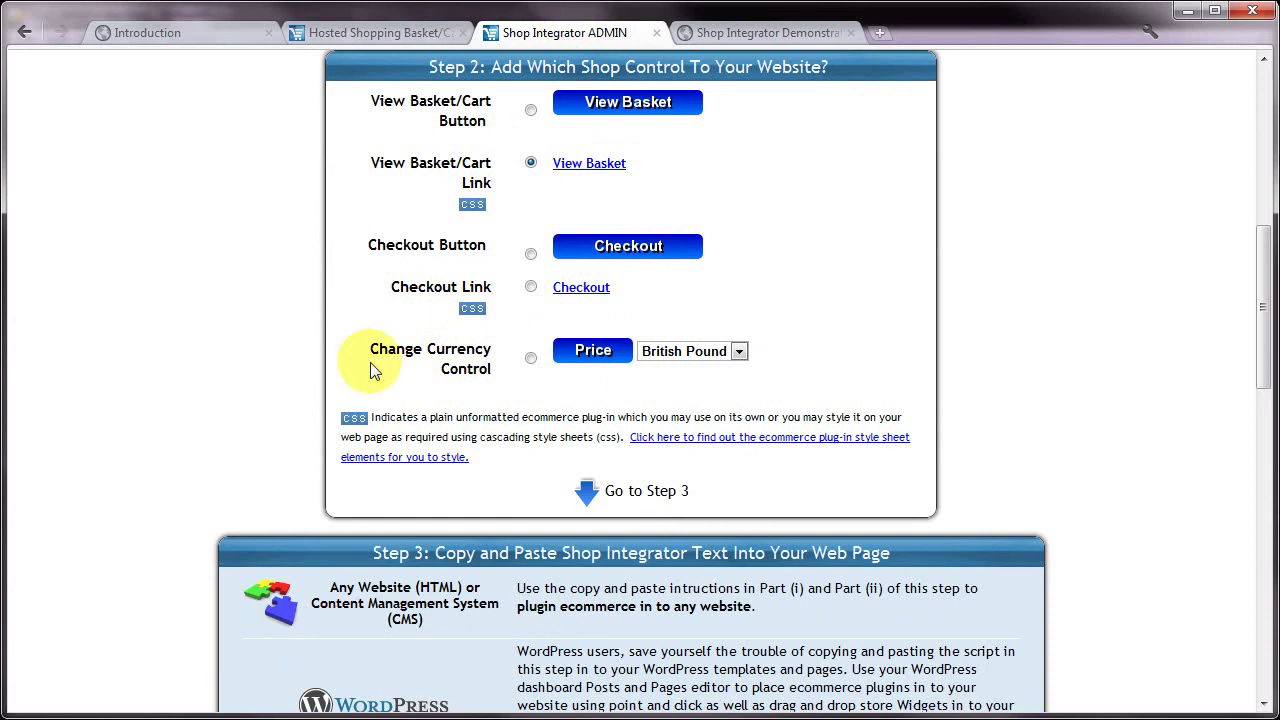
{"action": "left_click", "coordinate": [530, 358]}
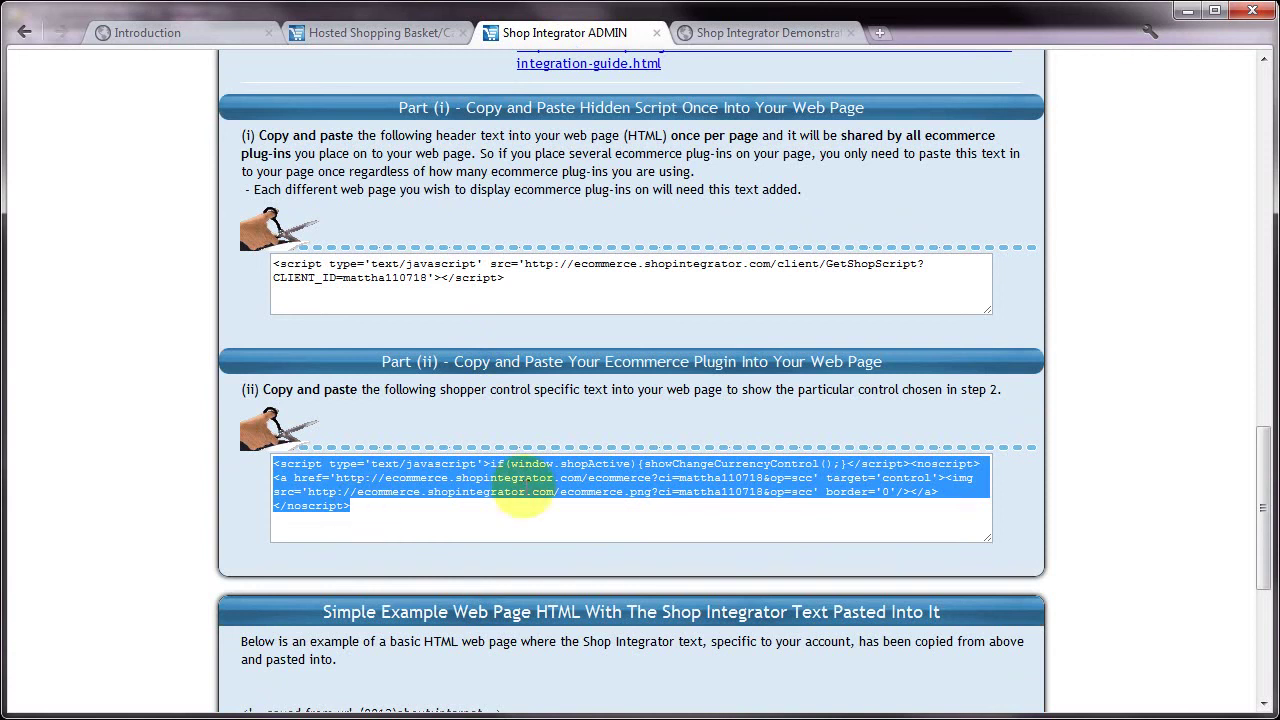
In index.html in Notepad++, replace the [X] under the Currency Control heading with the copied currency plugin code and save the file.
{"action": "key", "text": "alt+Tab"}
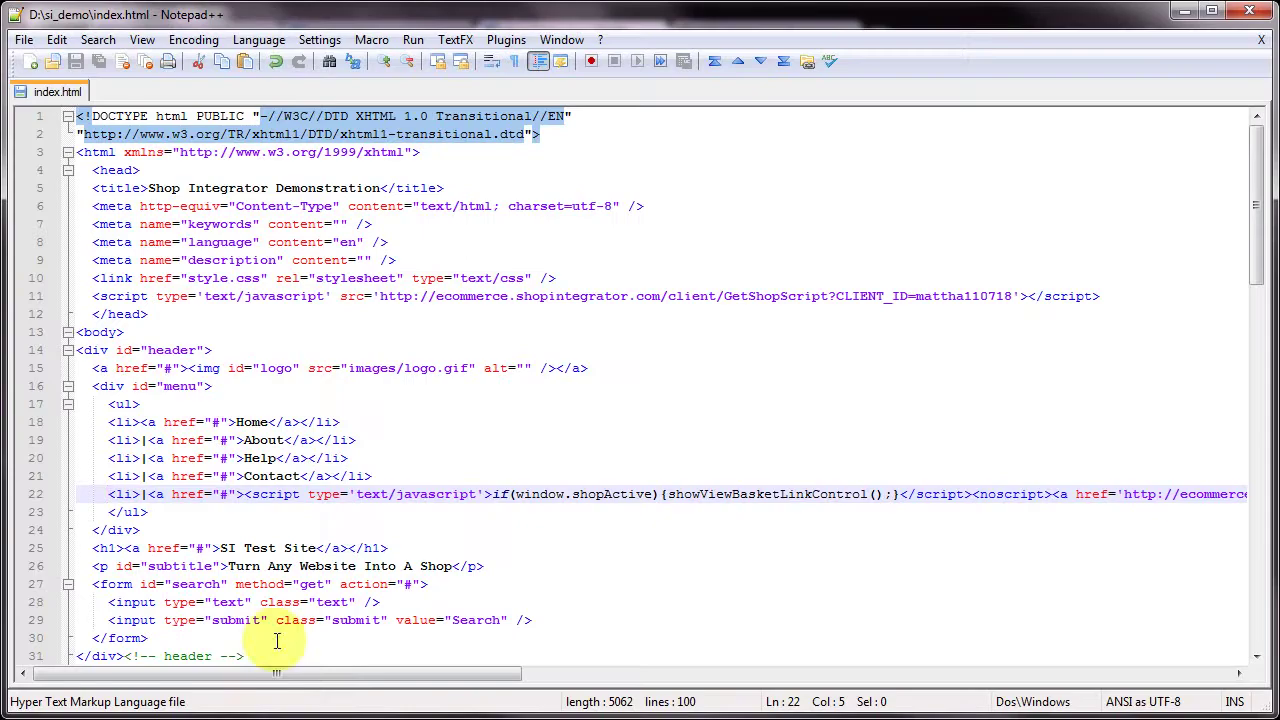
{"action": "scroll", "coordinate": [272, 545], "scroll_direction": "down", "scroll_amount": 2}
{"action": "scroll", "coordinate": [272, 535], "scroll_direction": "down", "scroll_amount": 8}
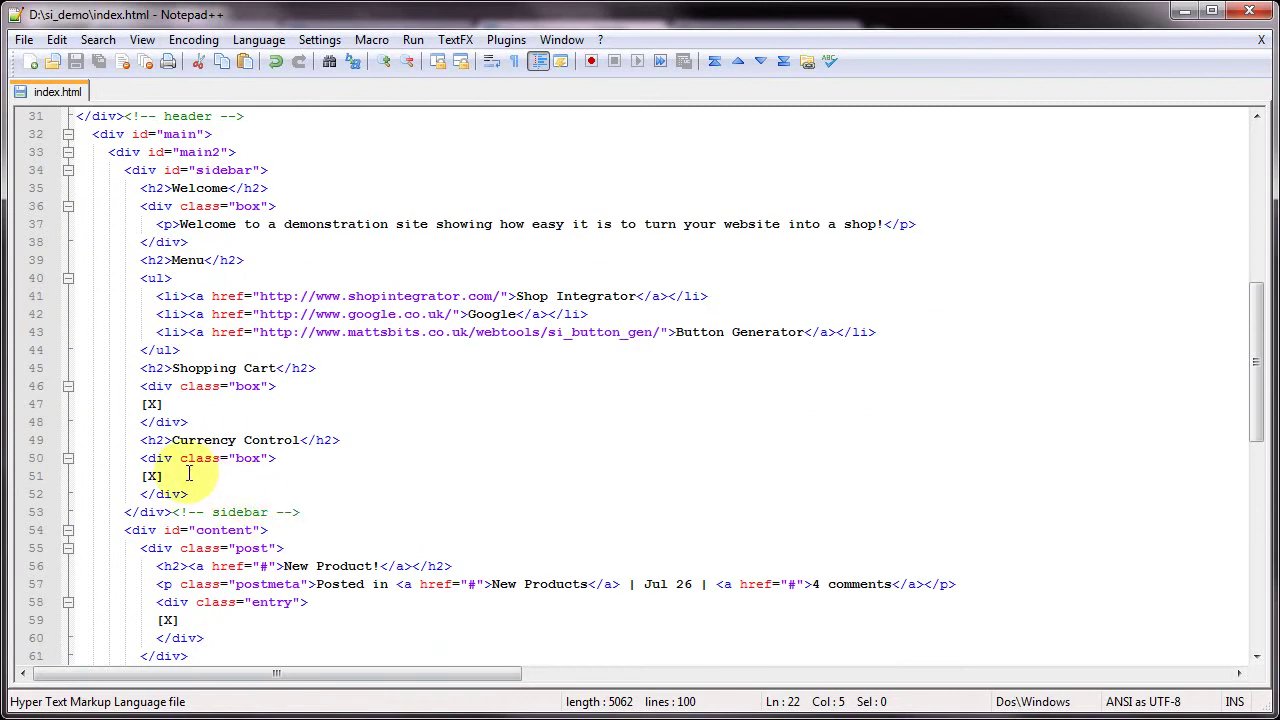
{"action": "left_click_drag", "start_coordinate": [187, 474], "coordinate": [118, 472]}
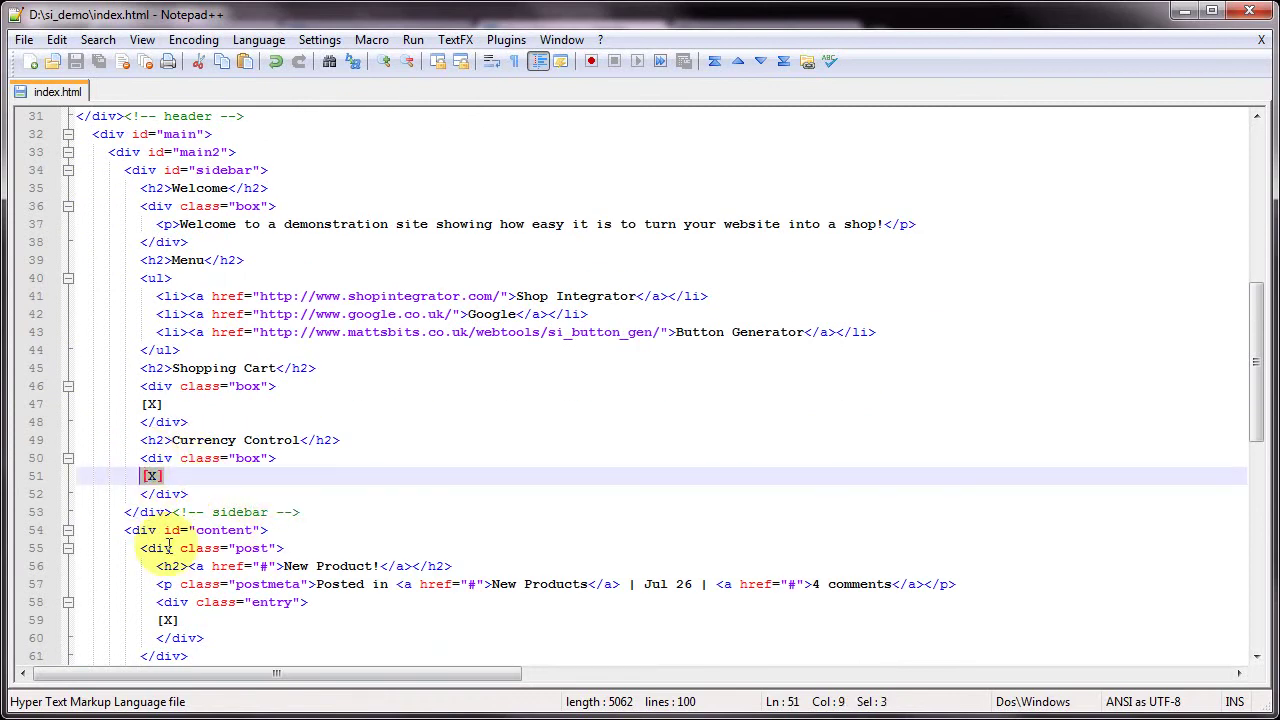
{"action": "key", "text": "ctrl+v"}
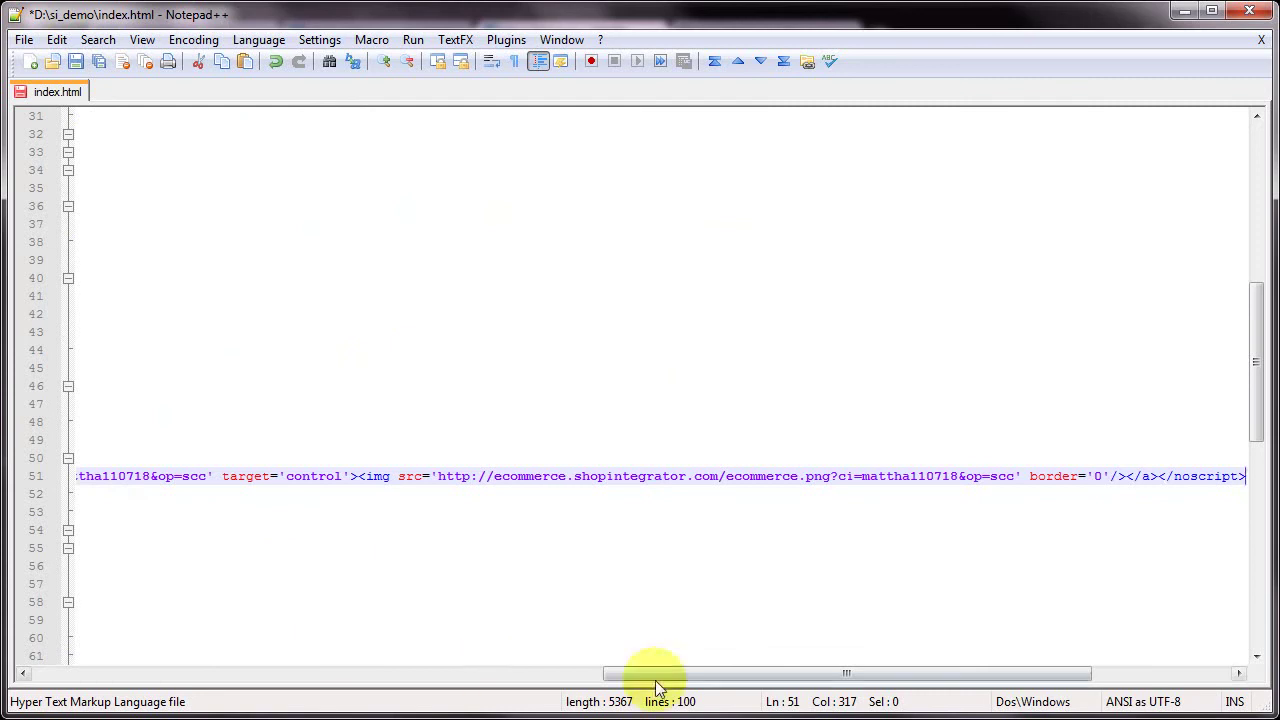
{"action": "left_click_drag", "start_coordinate": [660, 685], "coordinate": [14, 688]}
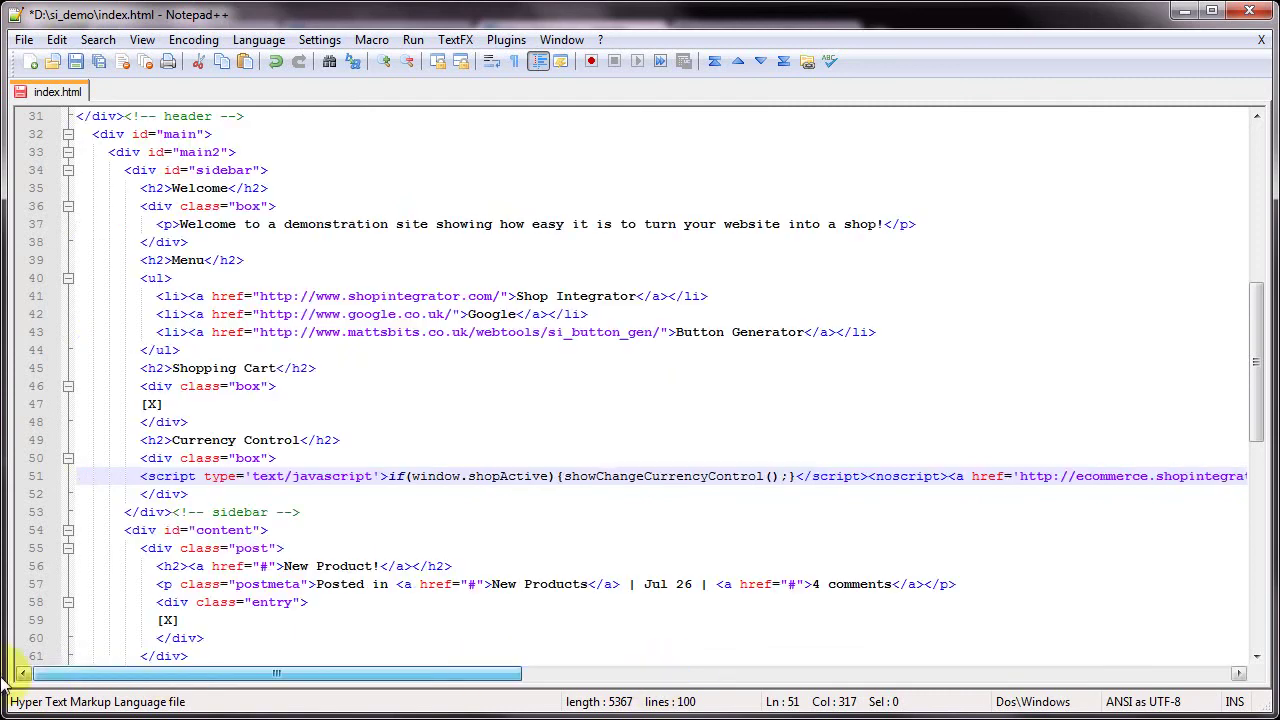
{"action": "left_click", "coordinate": [75, 64]}
Reload the demonstration website in the browser and check the currencies offered by the Currency Control in the sidebar.
{"action": "key", "text": "alt+Tab"}
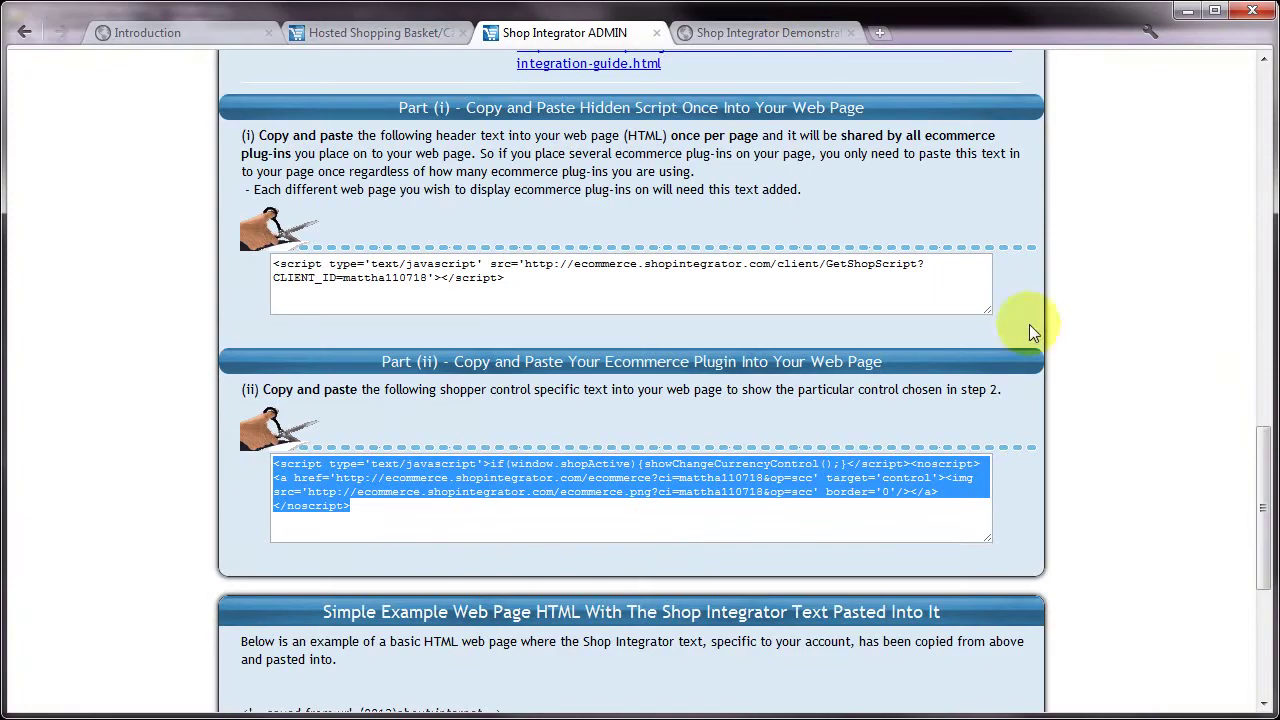
{"action": "left_click", "coordinate": [787, 35]}
{"action": "right_click", "coordinate": [1161, 290]}
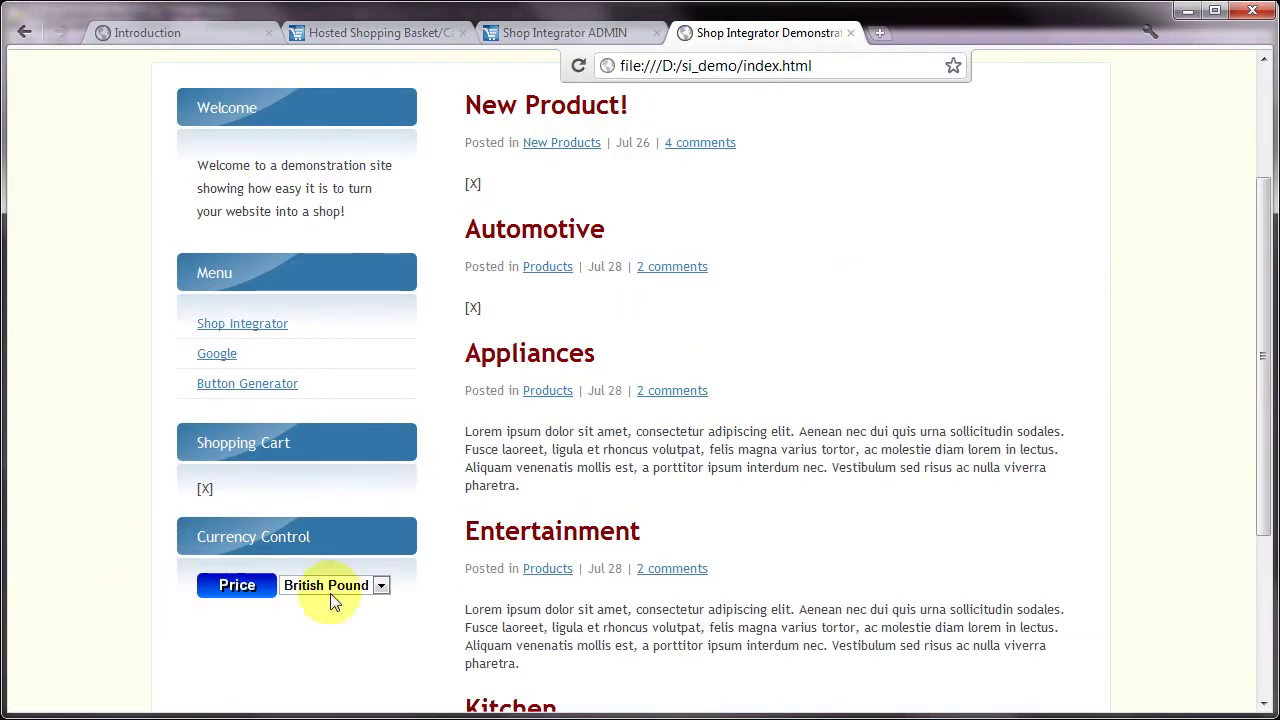
{"action": "left_click", "coordinate": [382, 586]}
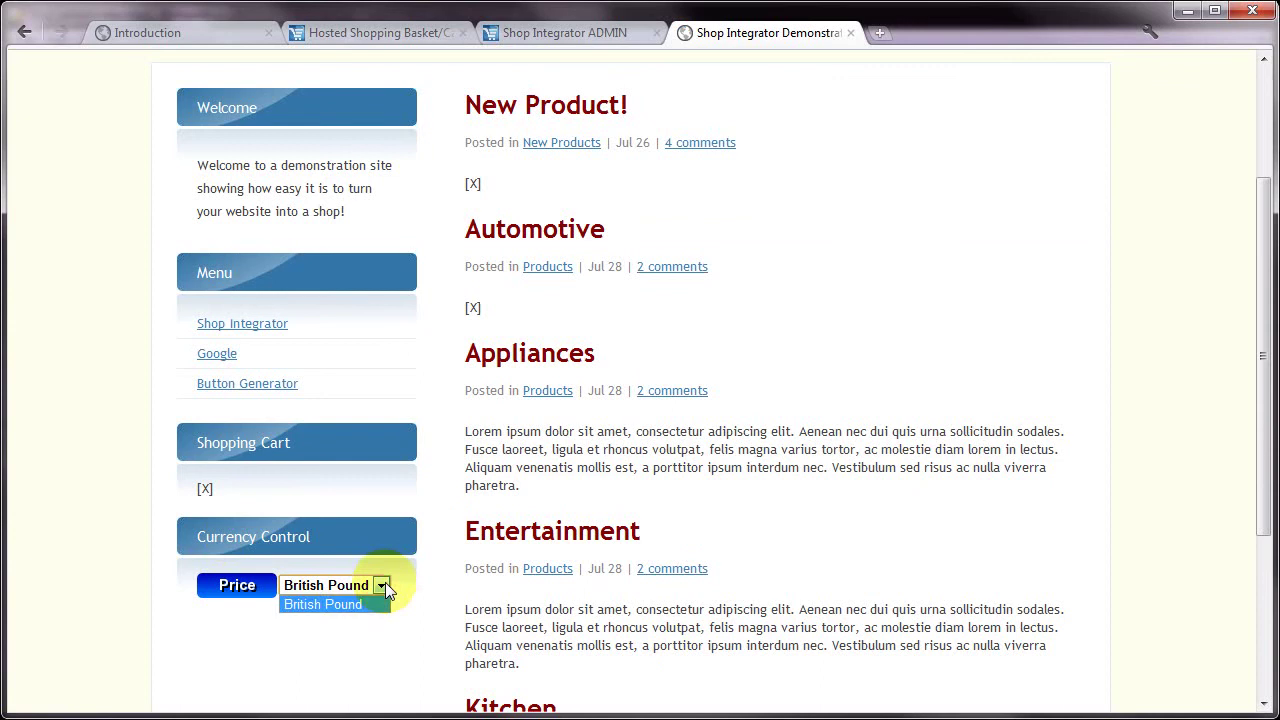
{"action": "left_click", "coordinate": [326, 594]}
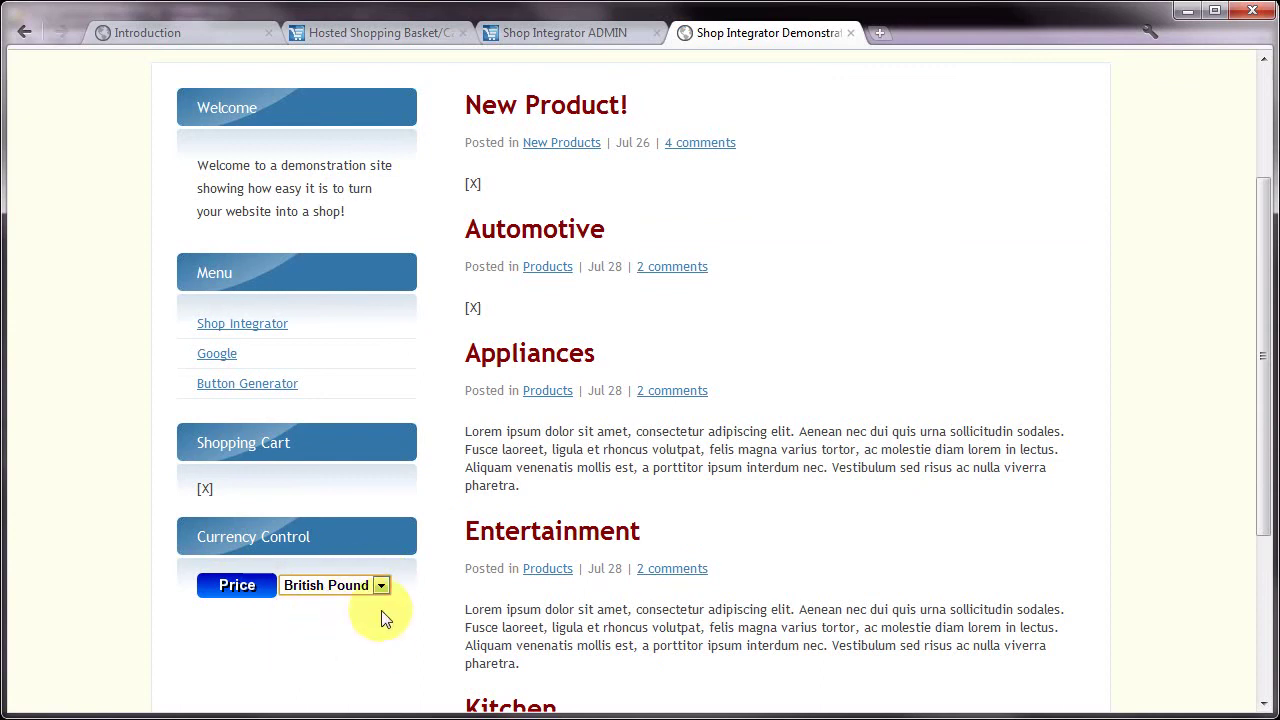
Return to the shop admin site, choose Shopper Basket Information as the plugin type, and select Show Mini Basket/Cart List.
{"action": "left_click", "coordinate": [523, 38]}
{"action": "scroll", "coordinate": [422, 310], "scroll_direction": "up", "scroll_amount": 10}
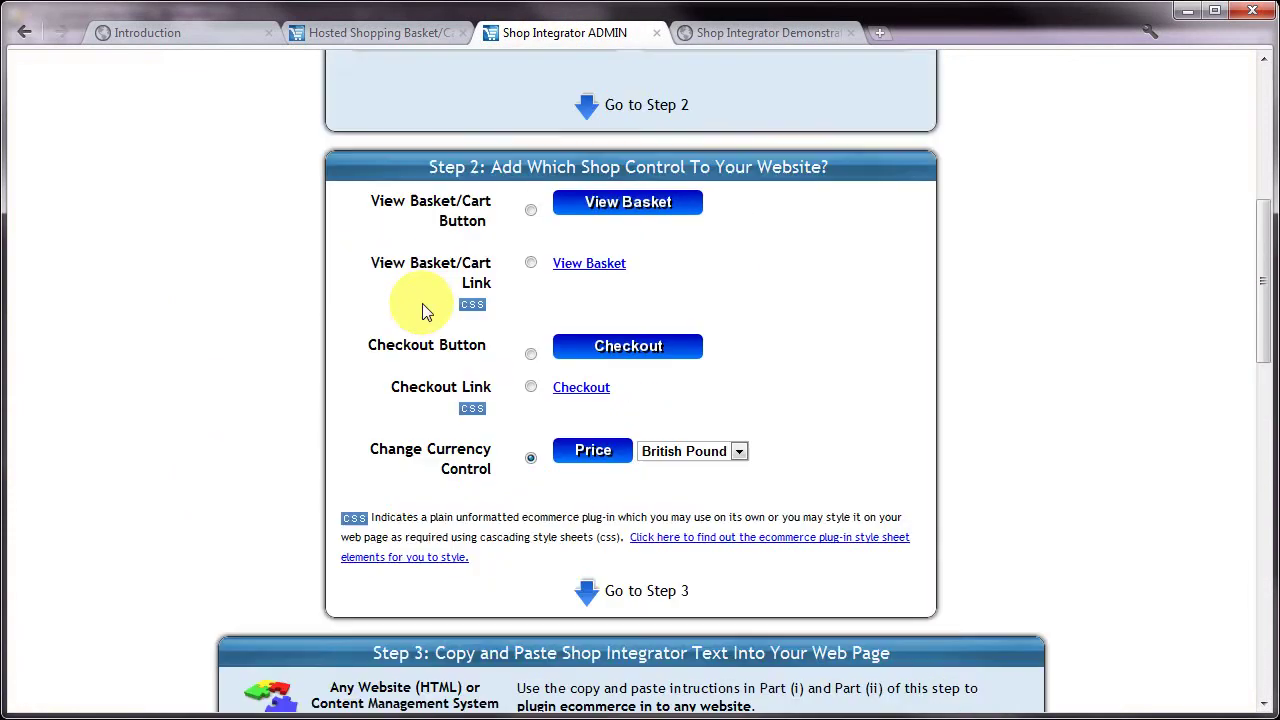
{"action": "scroll", "coordinate": [422, 312], "scroll_direction": "up", "scroll_amount": 4}
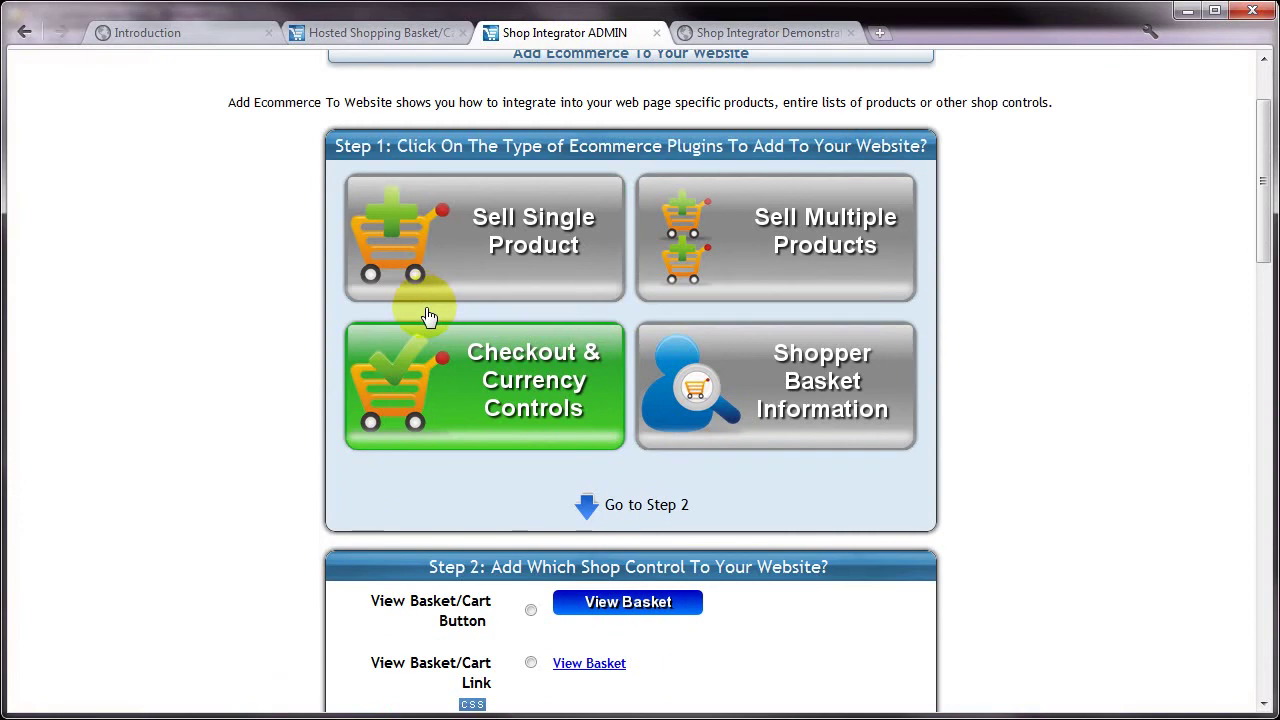
{"action": "left_click", "coordinate": [766, 381]}
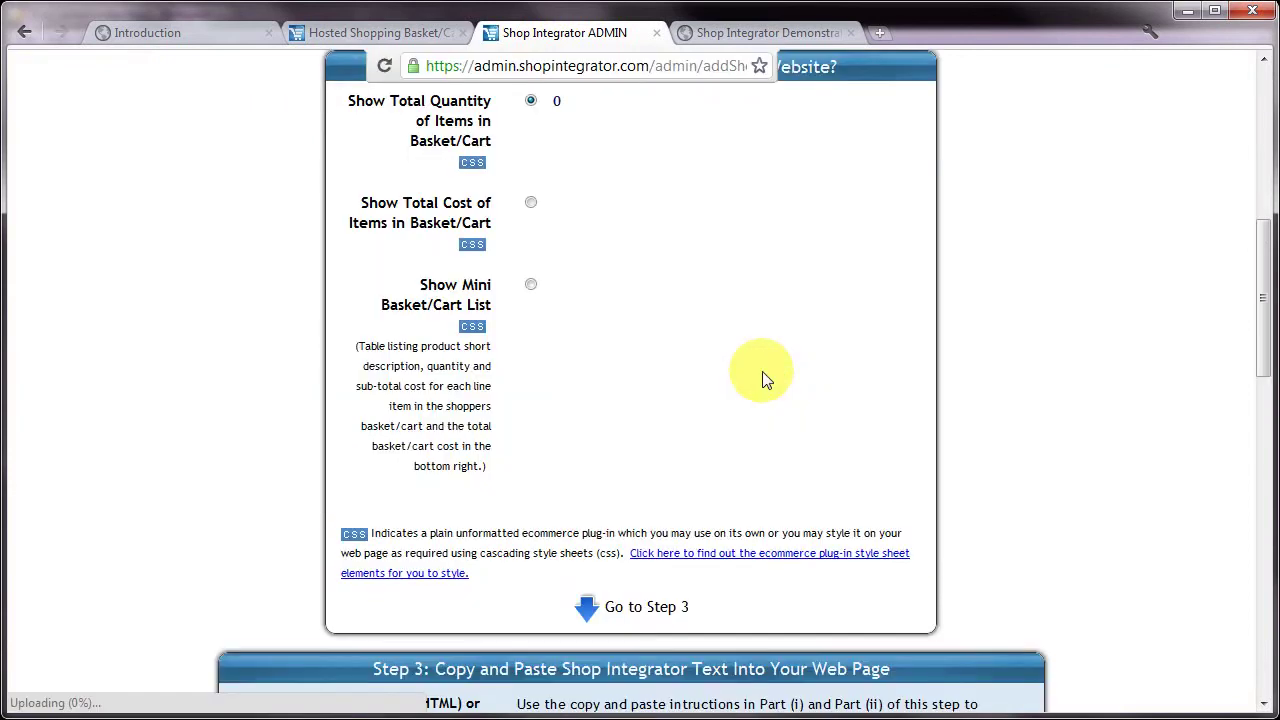
{"action": "scroll", "coordinate": [628, 340], "scroll_direction": "up", "scroll_amount": 1}
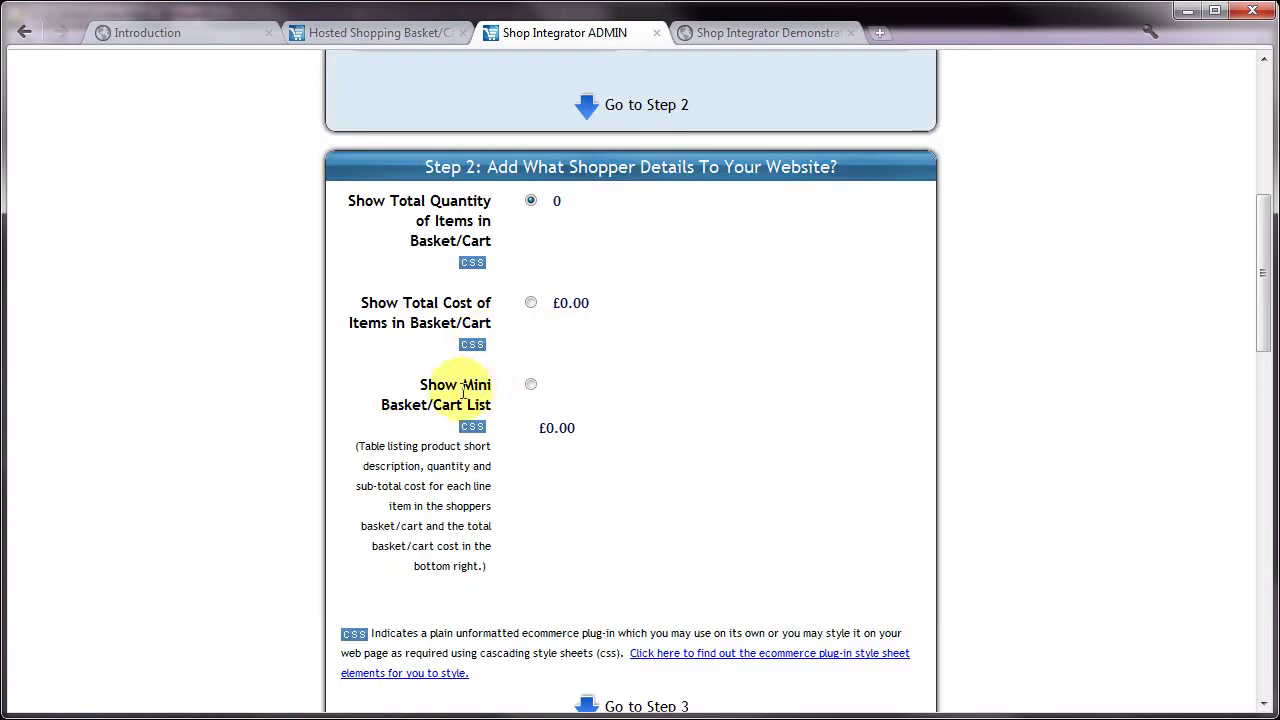
{"action": "left_click", "coordinate": [530, 384]}
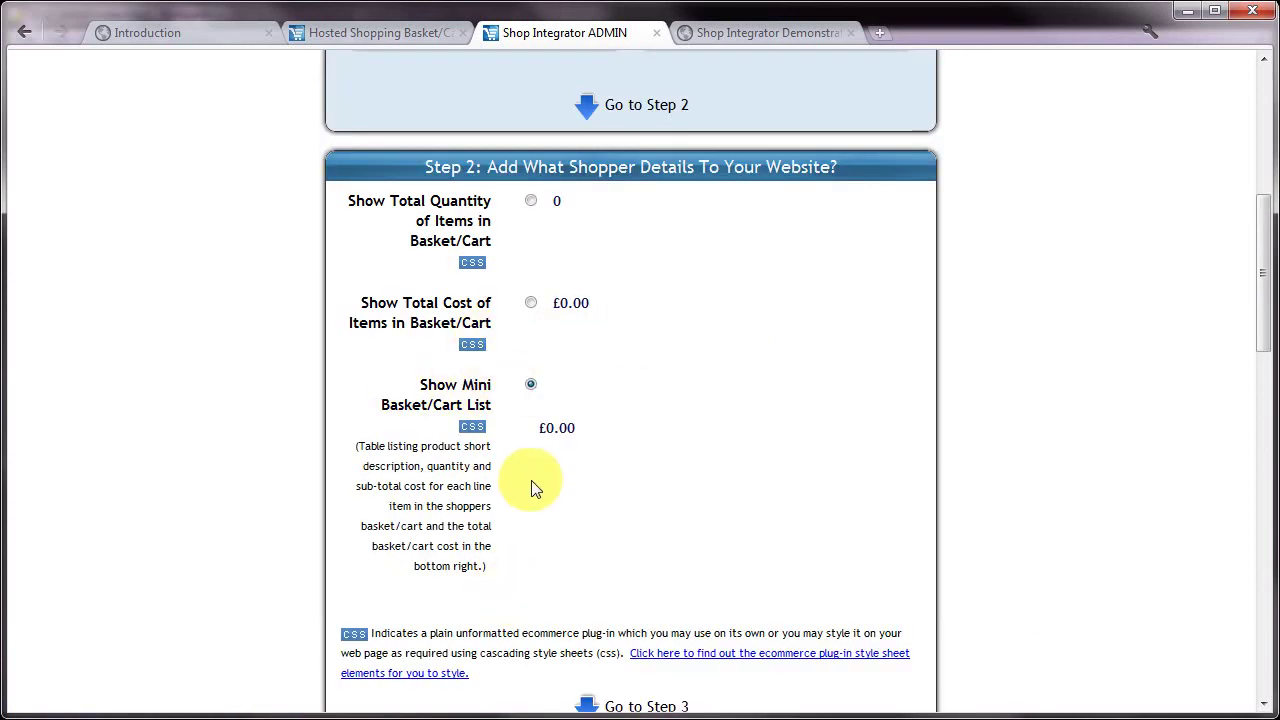
Copy the Part (ii) ecommerce plugin code for the mini basket list.
{"action": "scroll", "coordinate": [540, 440], "scroll_direction": "down", "scroll_amount": 7}
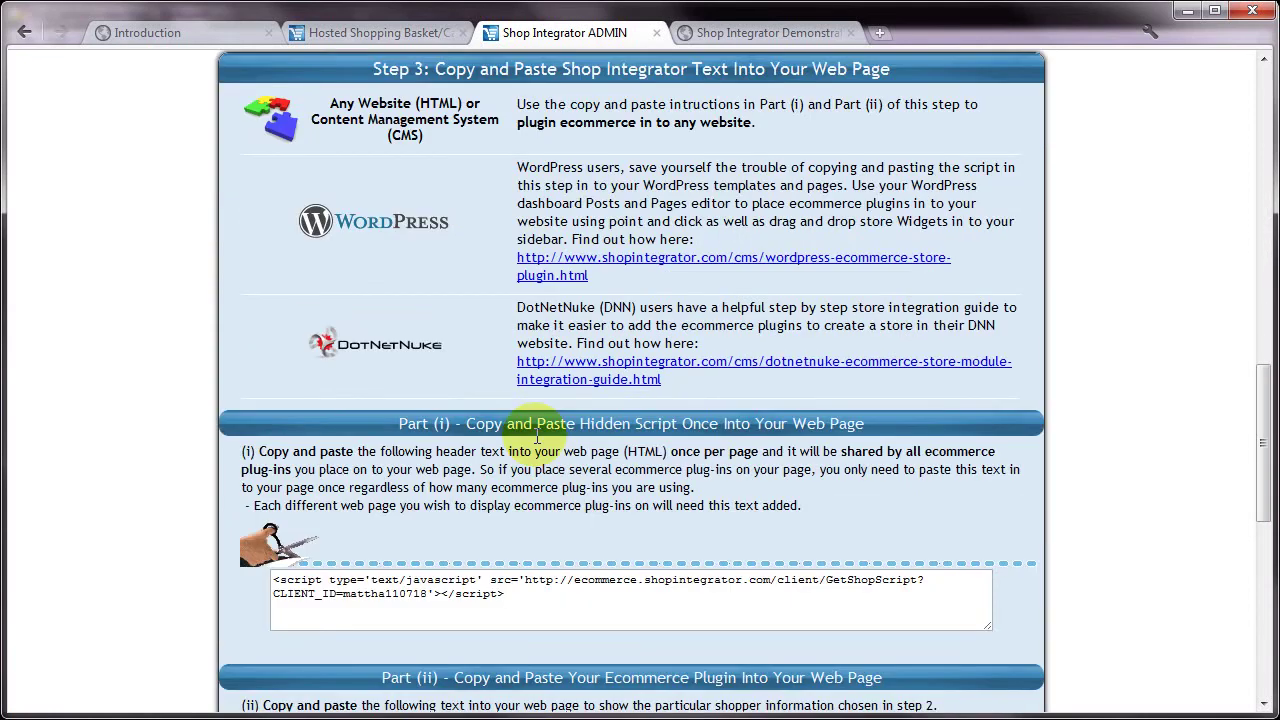
{"action": "scroll", "coordinate": [537, 437], "scroll_direction": "down", "scroll_amount": 3}
{"action": "left_click", "coordinate": [400, 523]}
{"action": "key", "text": "ctrl+c"}
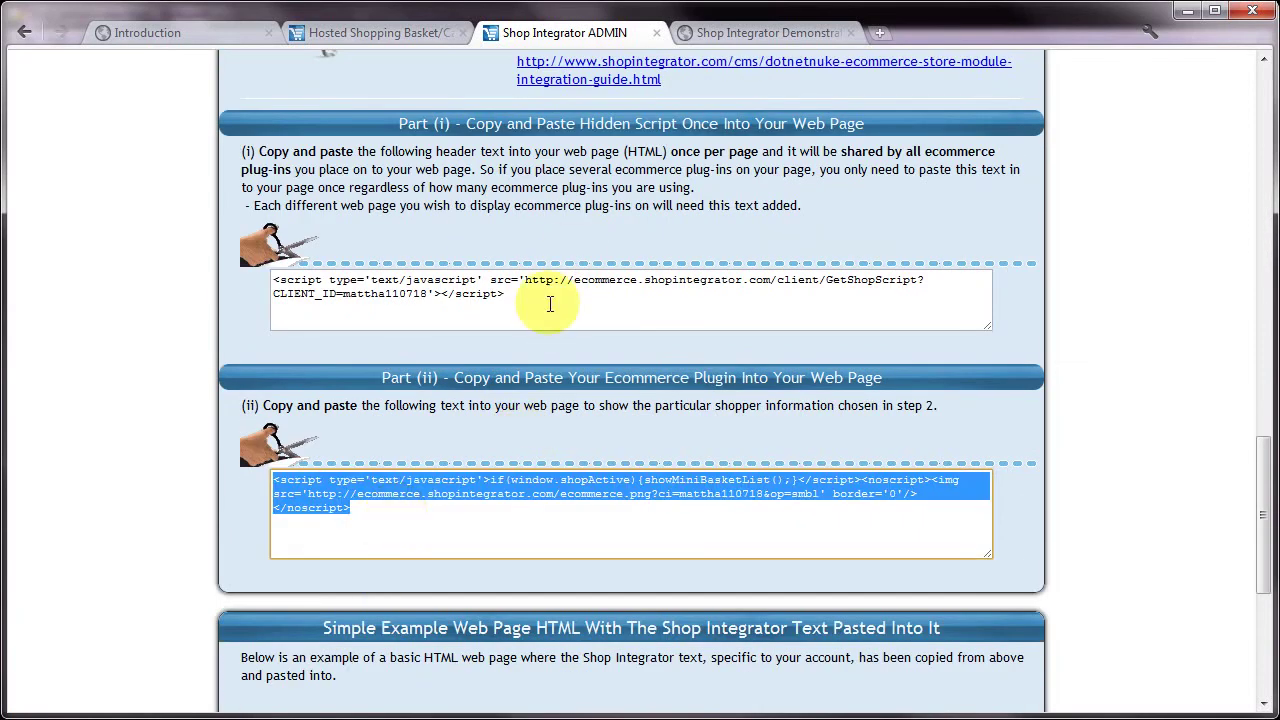
In index.html in Notepad++, replace the [X] under the Shopping Cart heading with the copied mini basket code and save the file.
{"action": "key", "text": "alt+Tab"}
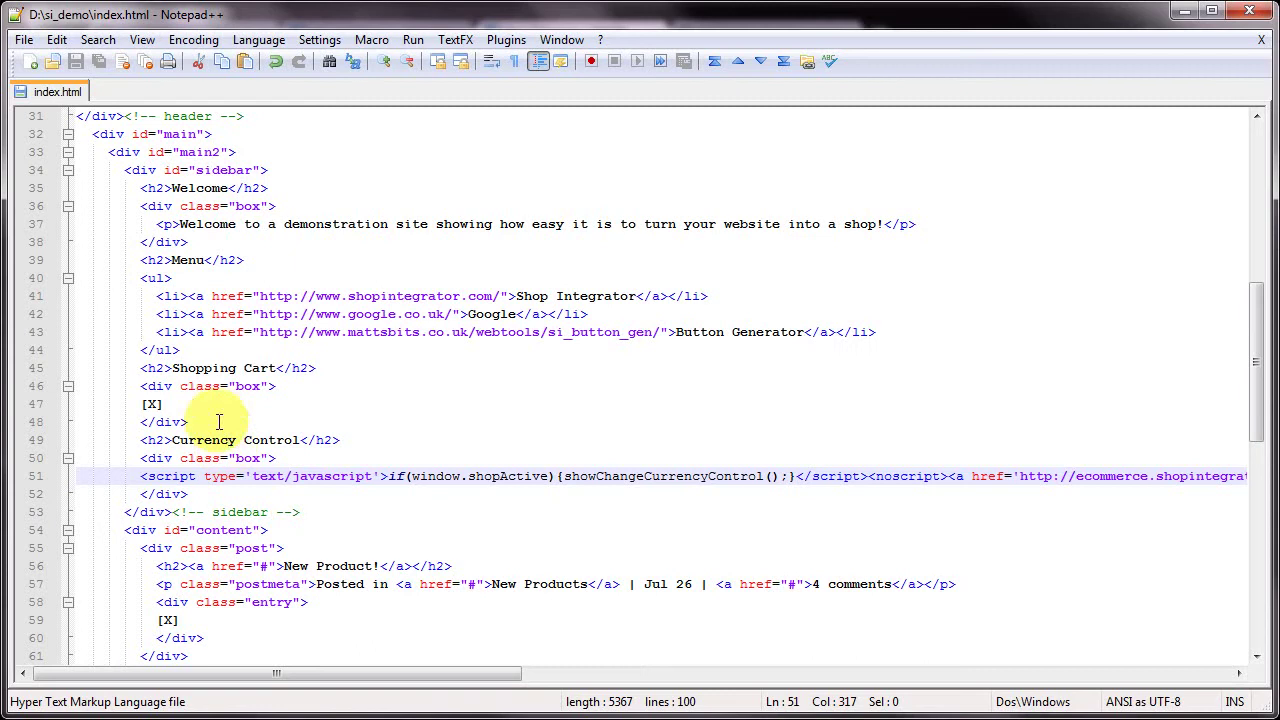
{"action": "left_click_drag", "start_coordinate": [188, 404], "coordinate": [151, 404]}
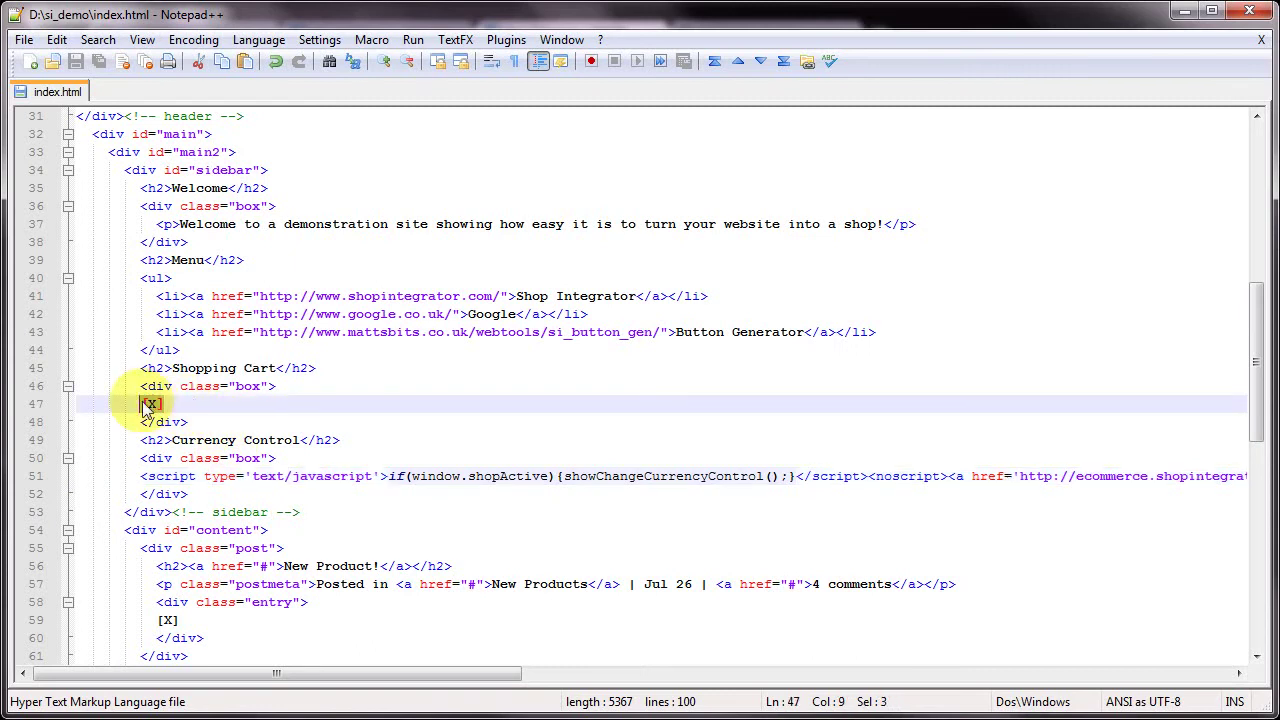
{"action": "key", "text": "ctrl+v"}
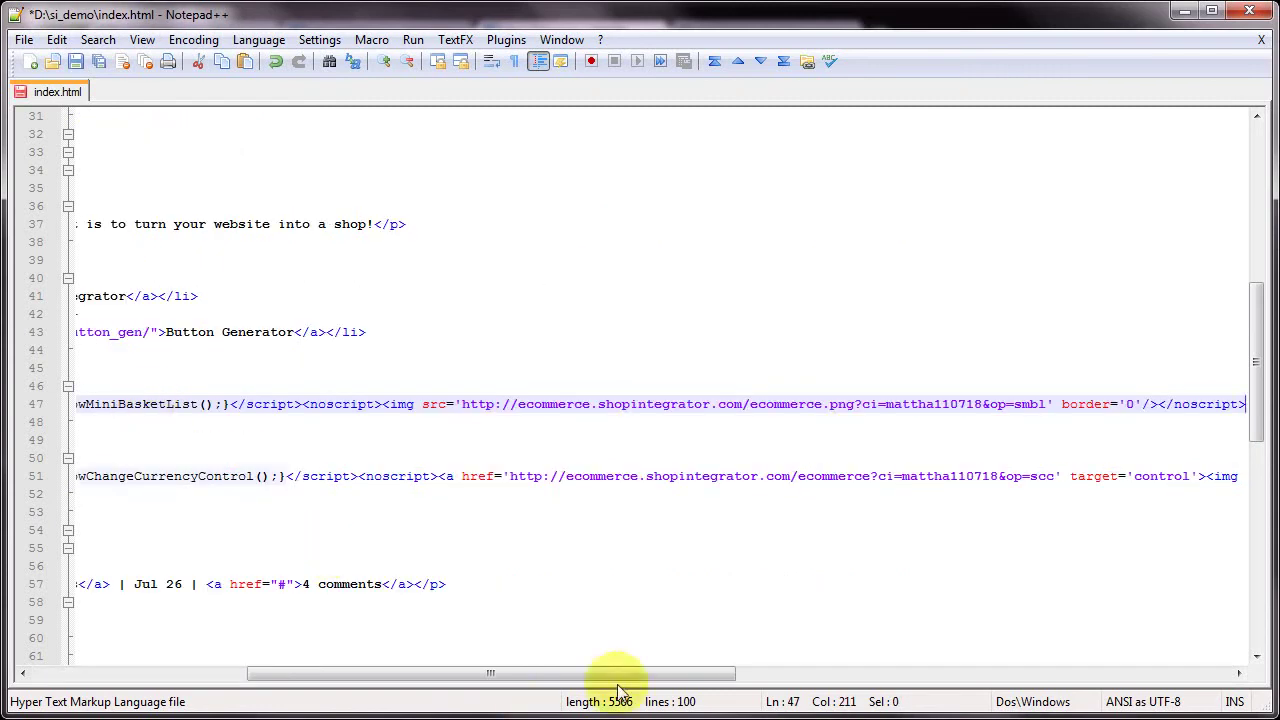
{"action": "left_click_drag", "start_coordinate": [592, 672], "coordinate": [268, 680]}
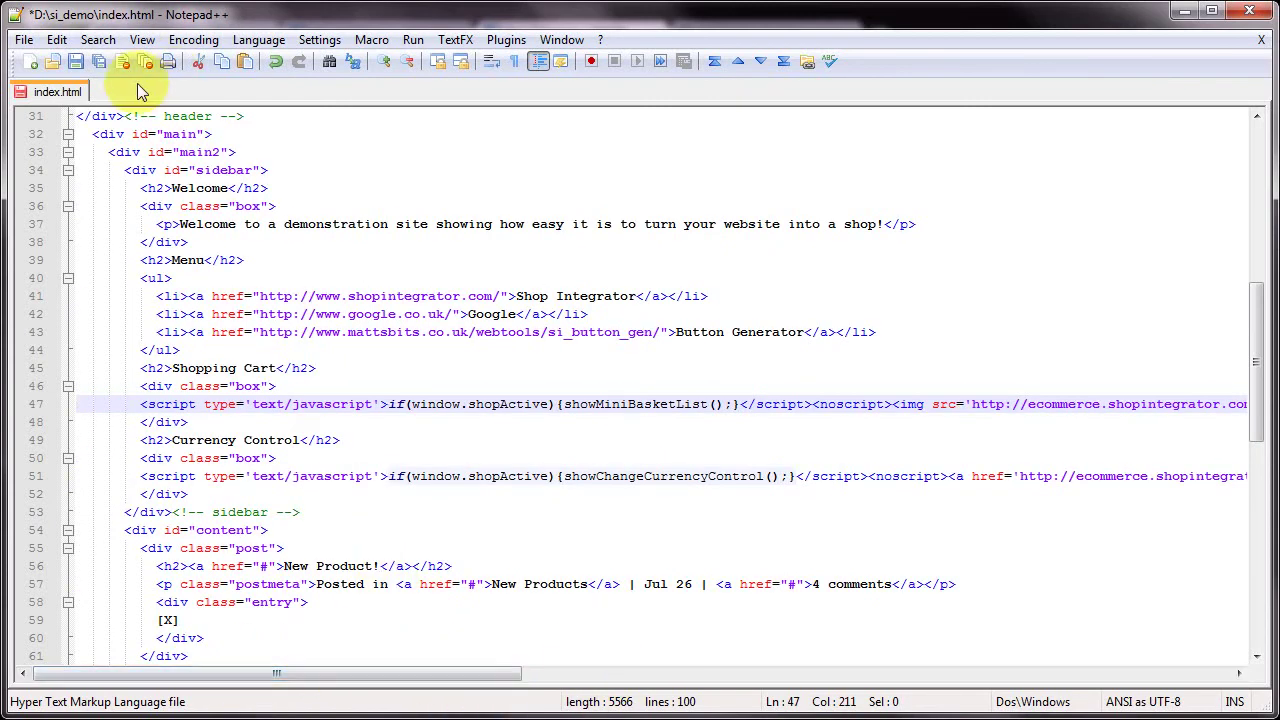
{"action": "left_click", "coordinate": [75, 61]}
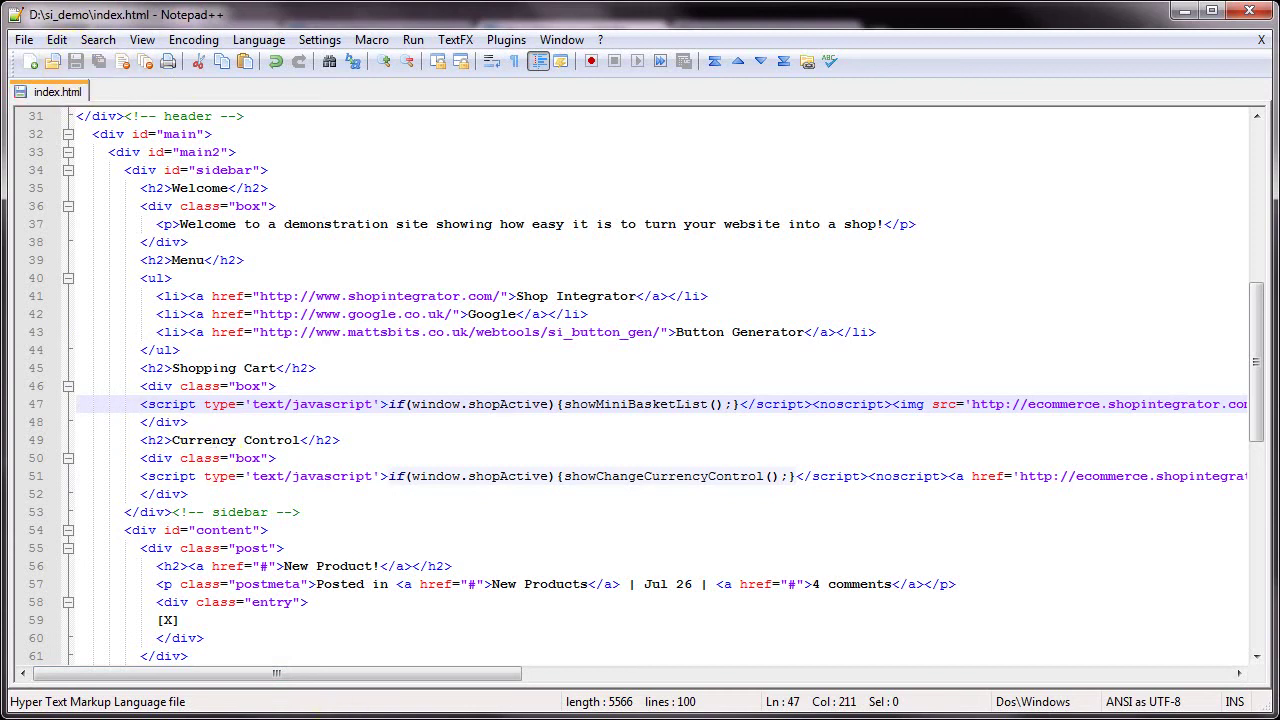
Switch to the demonstration website in the browser and reload it to check the Shopping Cart box in the sidebar.
{"action": "key", "text": "alt+Tab"}
{"action": "left_click", "coordinate": [770, 28]}
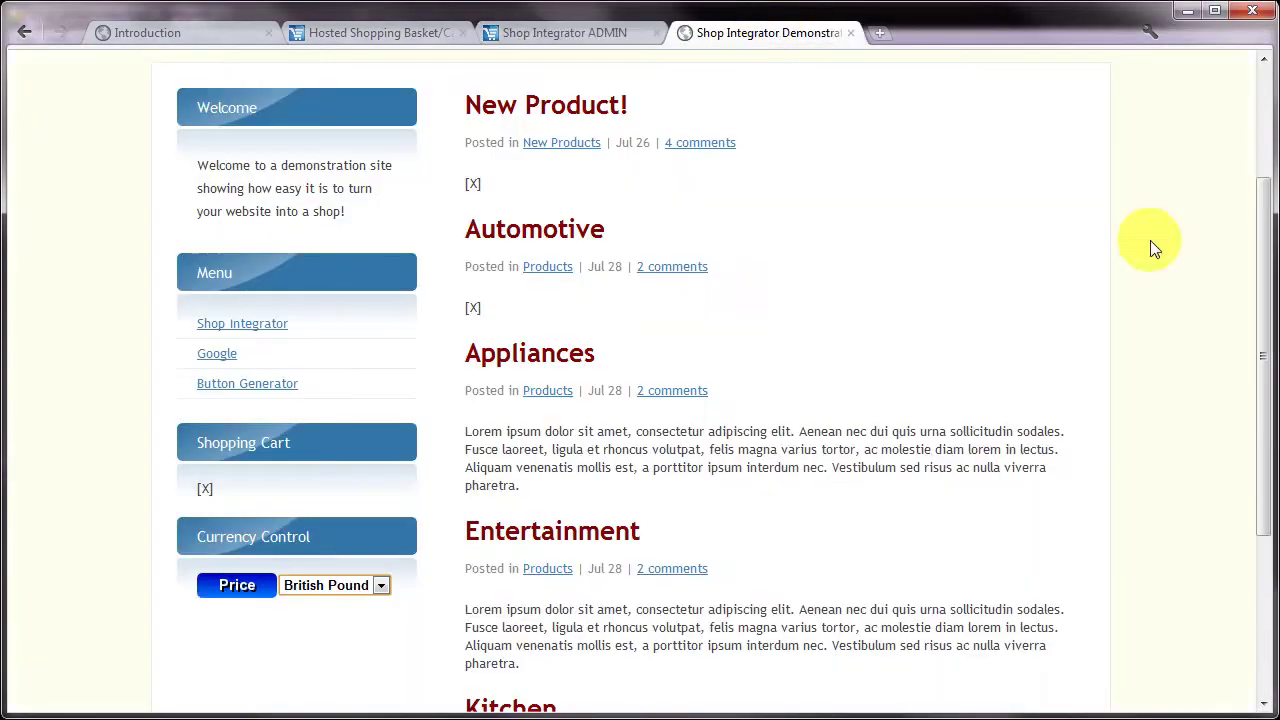
{"action": "right_click", "coordinate": [1150, 240]}
{"action": "left_click", "coordinate": [1140, 297]}
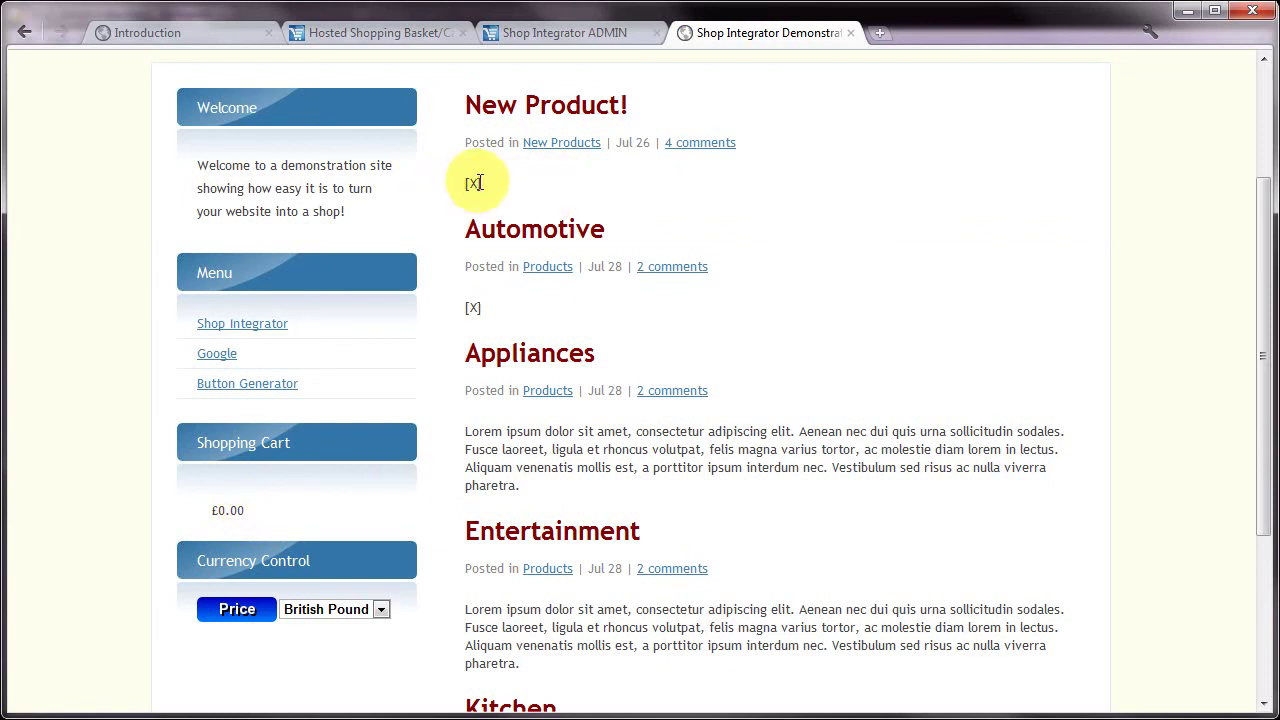
Return to the shop admin site, choose Sell Single Product as the plugin type, and select product stock code 00030.
{"action": "left_click", "coordinate": [584, 32]}
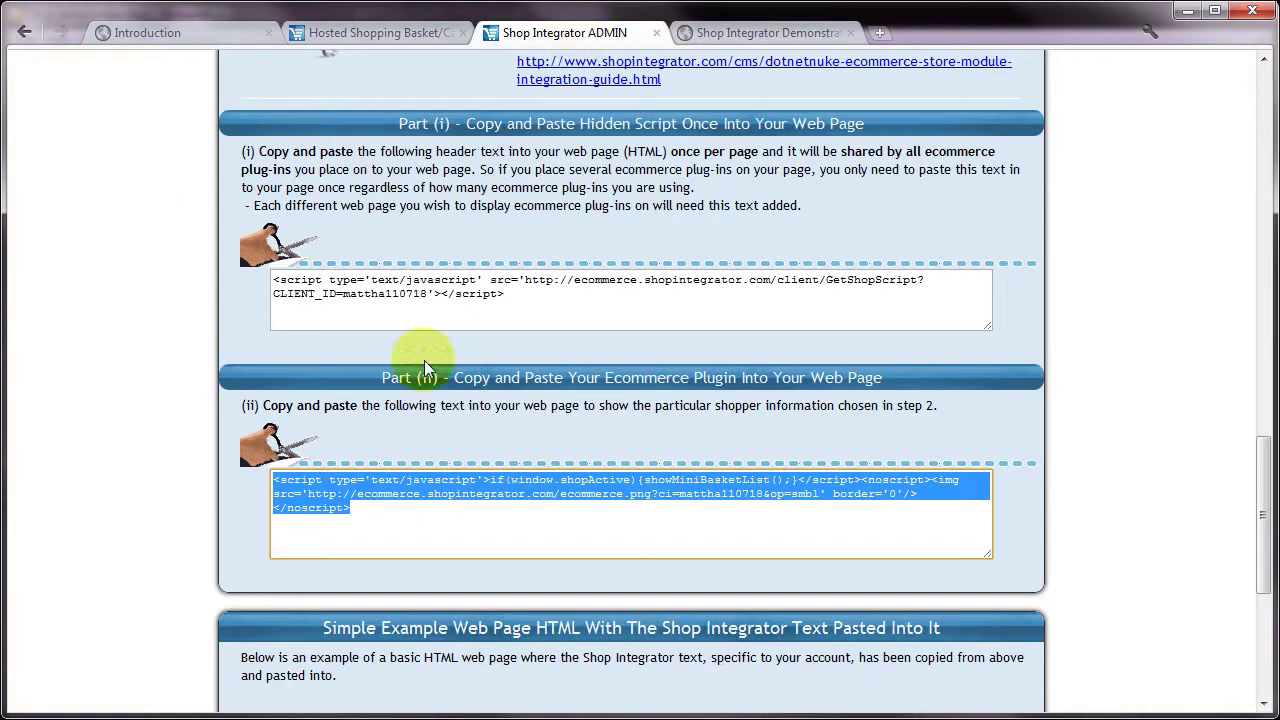
{"action": "scroll", "coordinate": [428, 352], "scroll_direction": "up", "scroll_amount": 10}
{"action": "scroll", "coordinate": [428, 352], "scroll_direction": "up", "scroll_amount": 10}
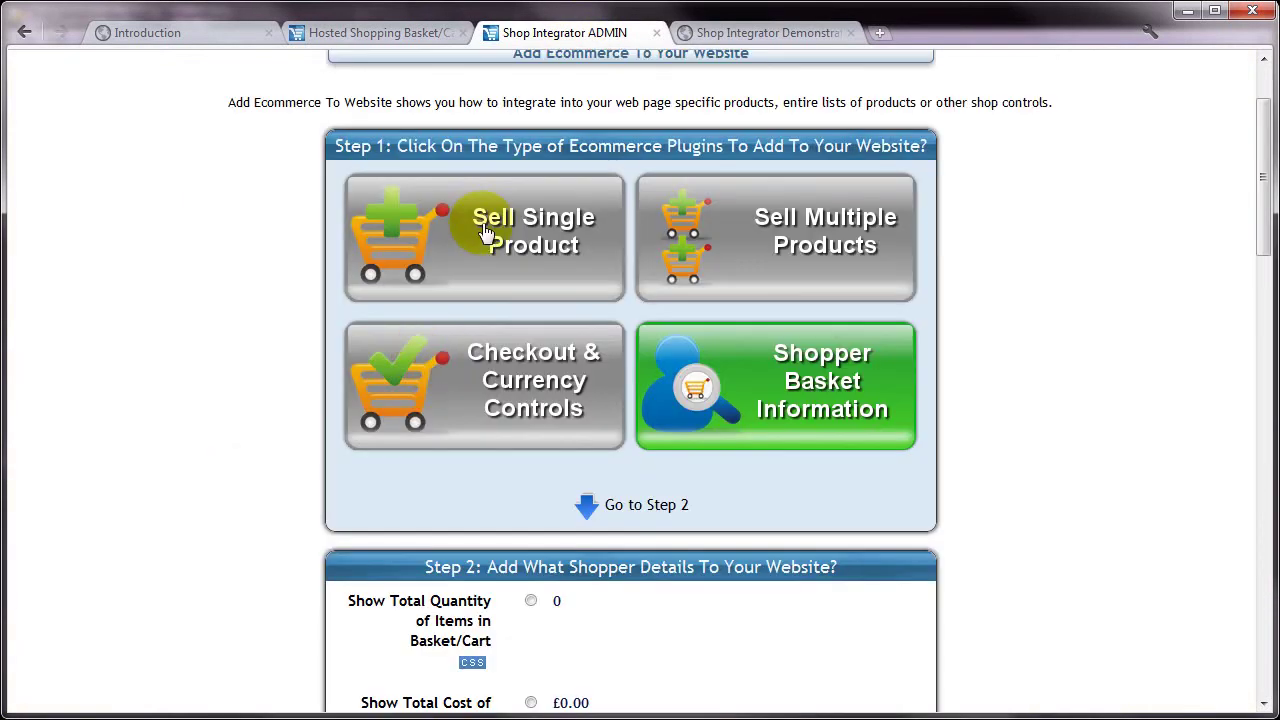
{"action": "left_click", "coordinate": [485, 230]}
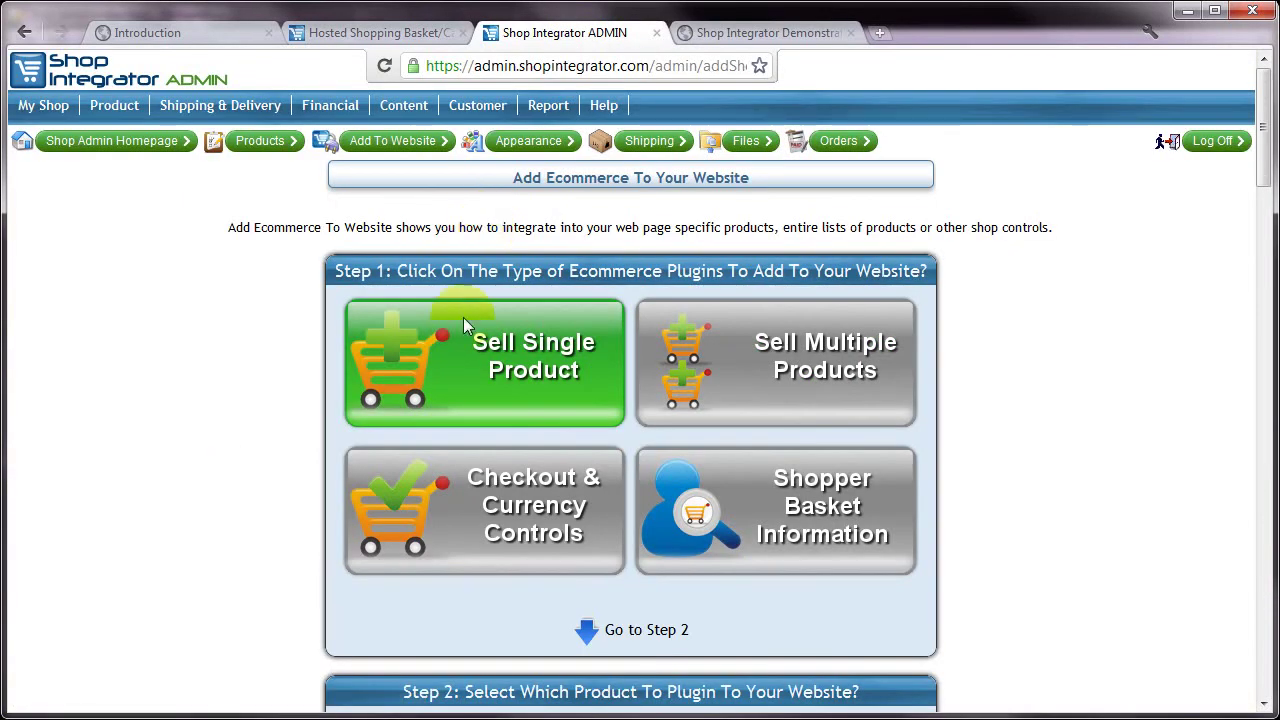
{"action": "scroll", "coordinate": [463, 317], "scroll_direction": "down", "scroll_amount": 2}
{"action": "scroll", "coordinate": [463, 317], "scroll_direction": "down", "scroll_amount": 2}
{"action": "left_click", "coordinate": [568, 328]}
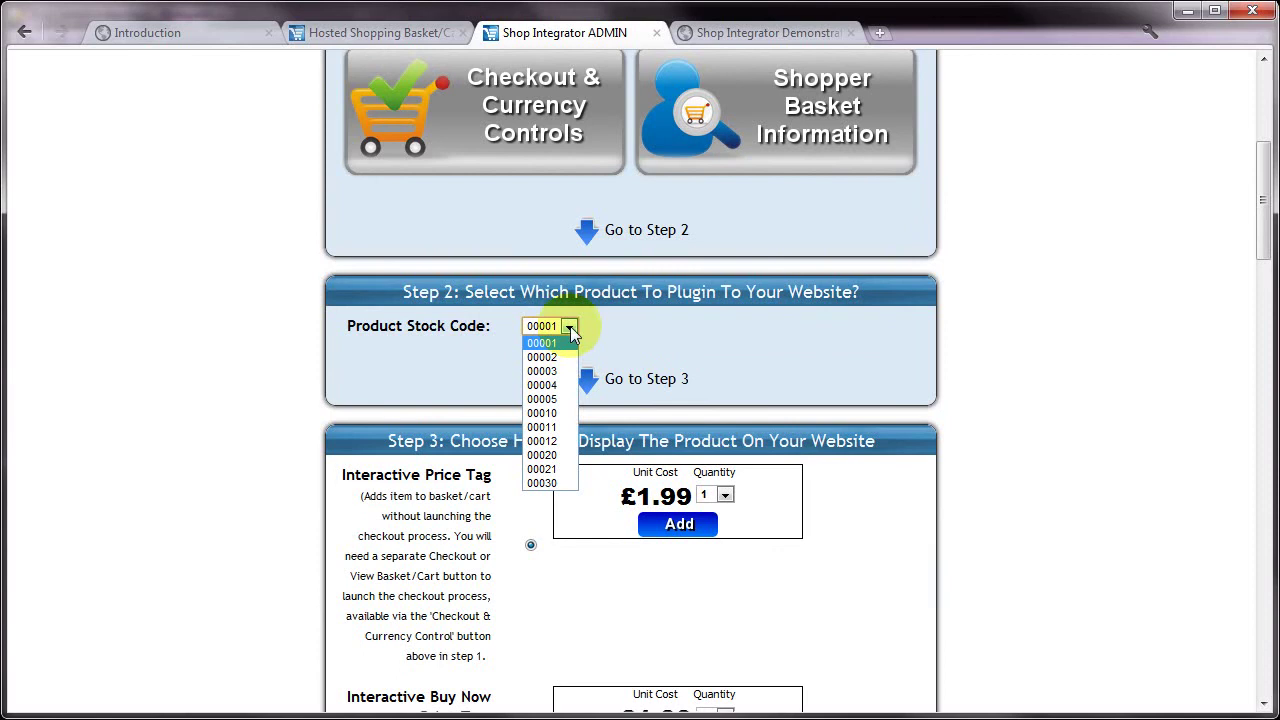
{"action": "left_click", "coordinate": [558, 484]}
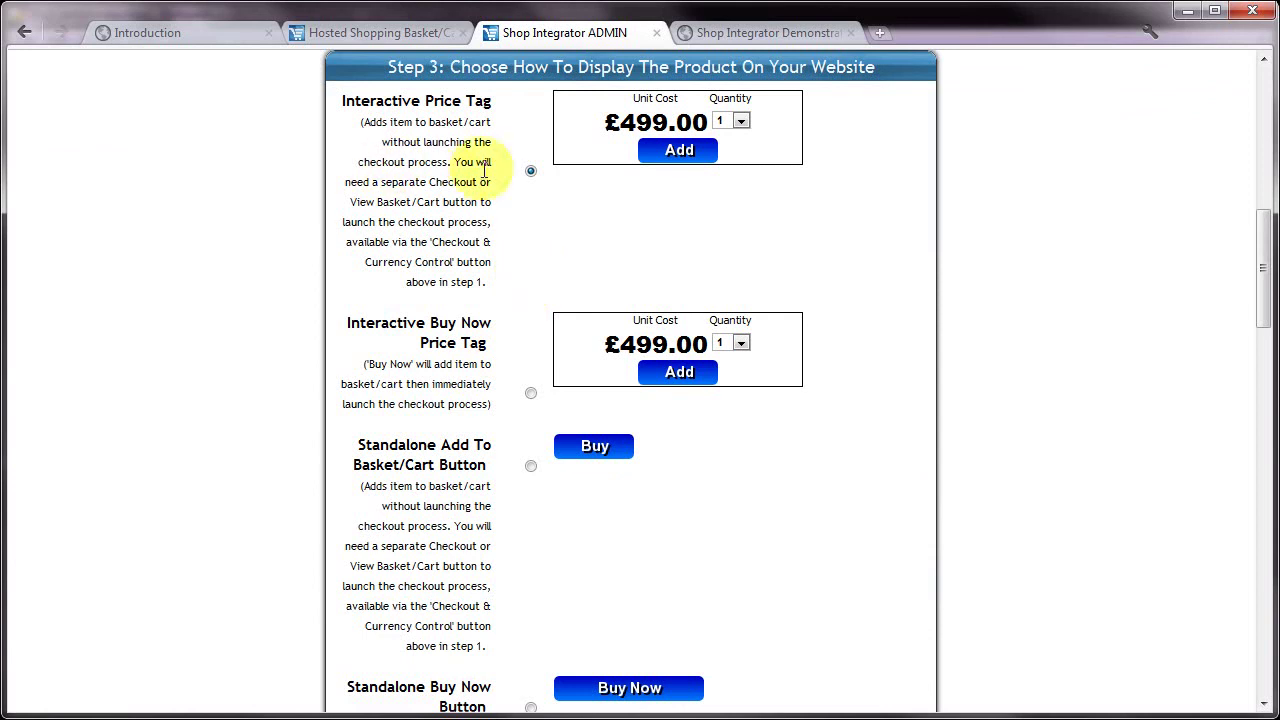
Review the product display options, keep Interactive Price Tag selected, and copy its Part (ii) plugin code.
{"action": "scroll", "coordinate": [458, 180], "scroll_direction": "down", "scroll_amount": 3}
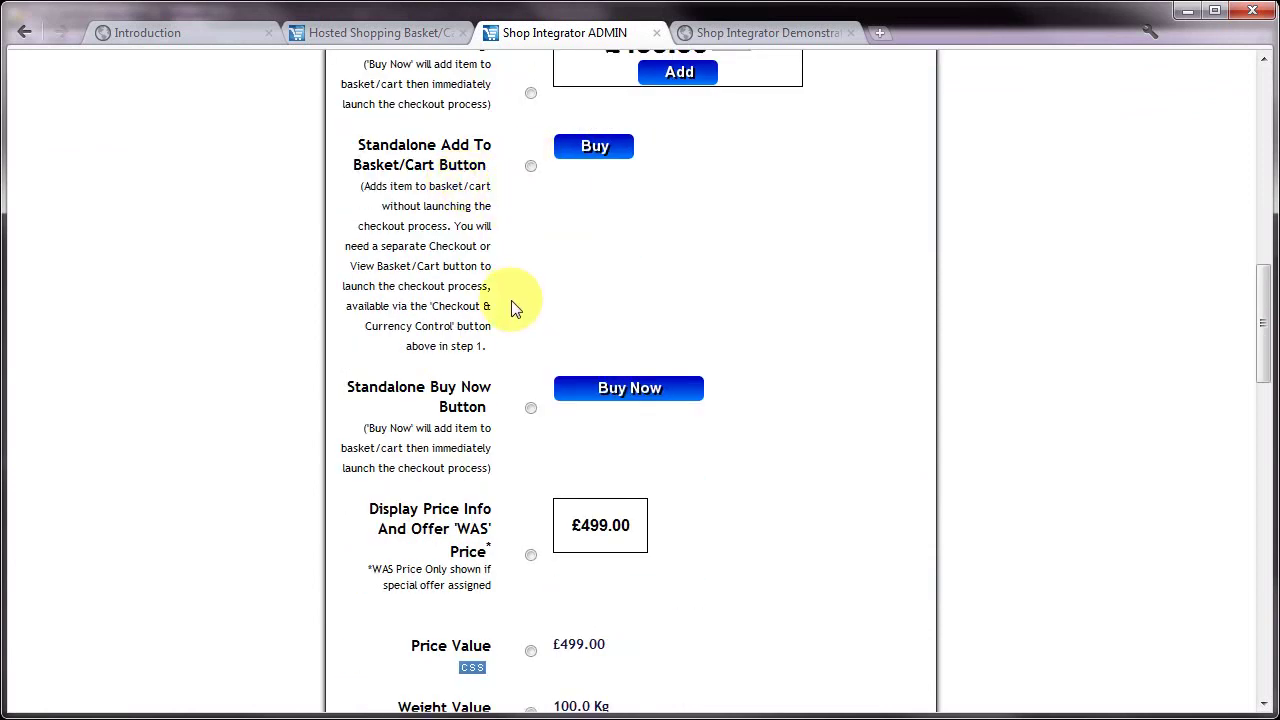
{"action": "scroll", "coordinate": [523, 306], "scroll_direction": "down", "scroll_amount": 1}
{"action": "scroll", "coordinate": [597, 405], "scroll_direction": "down", "scroll_amount": 1}
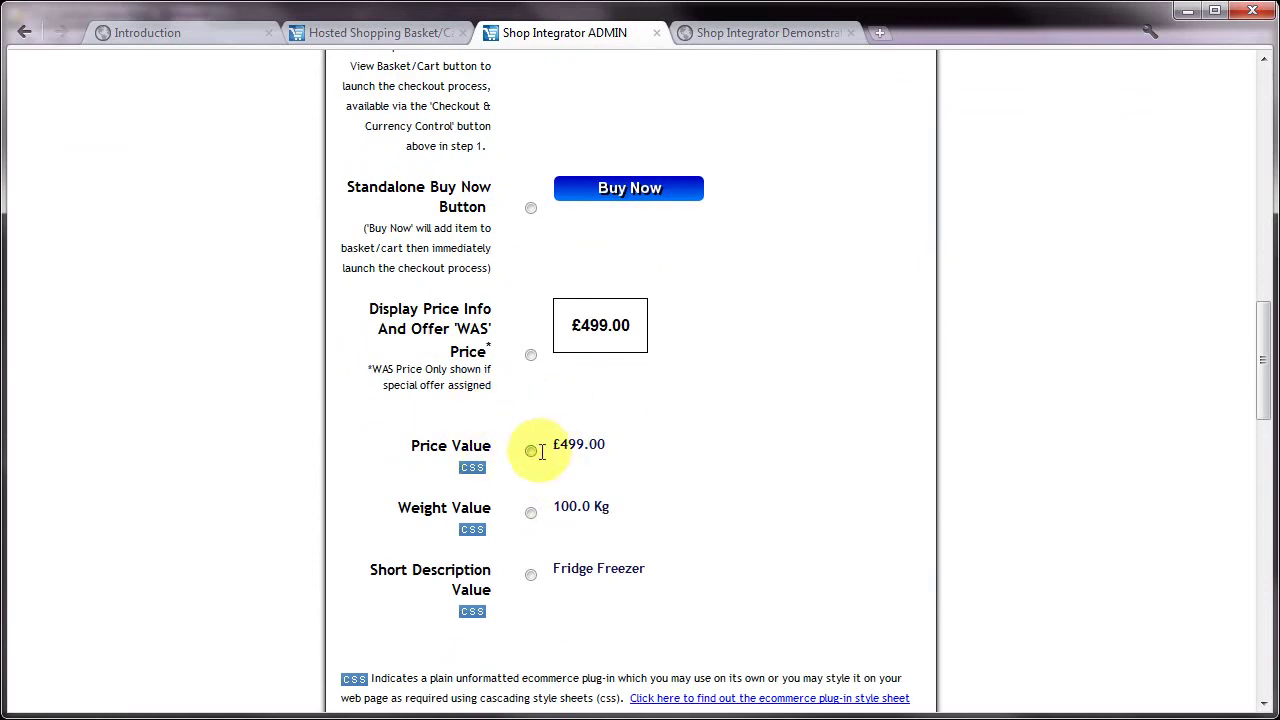
{"action": "scroll", "coordinate": [590, 550], "scroll_direction": "up", "scroll_amount": 5}
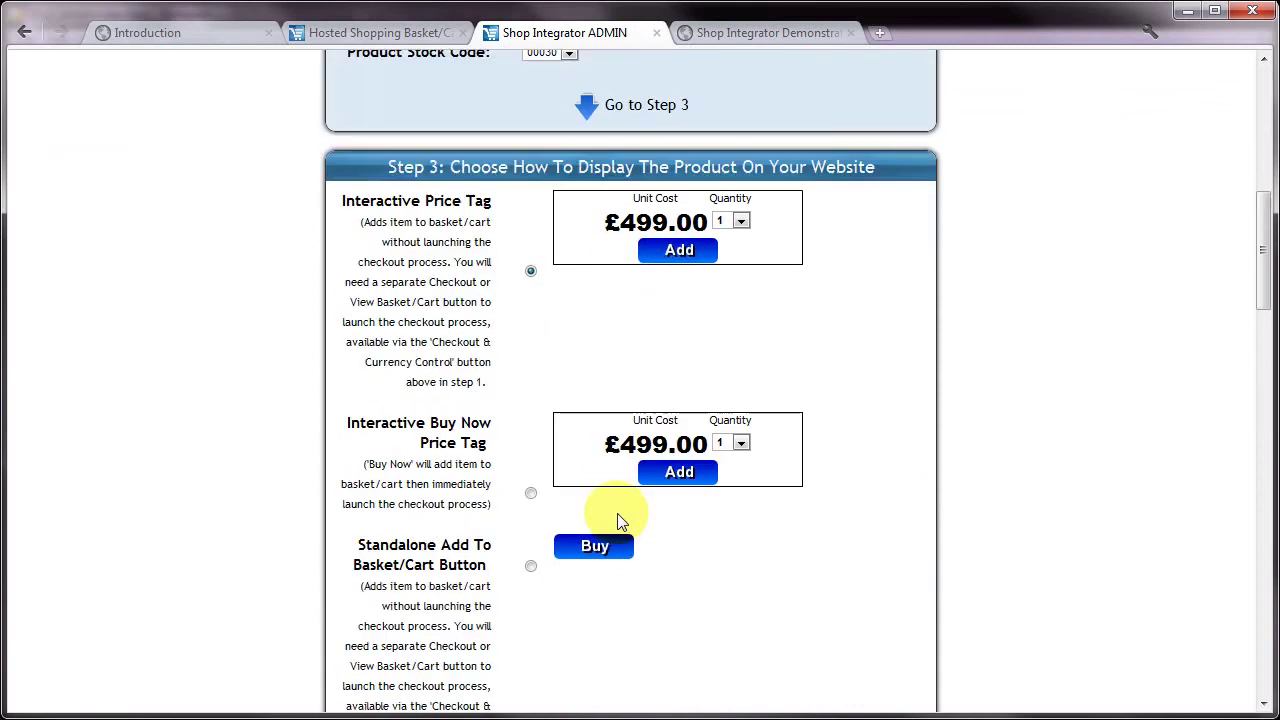
{"action": "scroll", "coordinate": [610, 515], "scroll_direction": "up", "scroll_amount": 2}
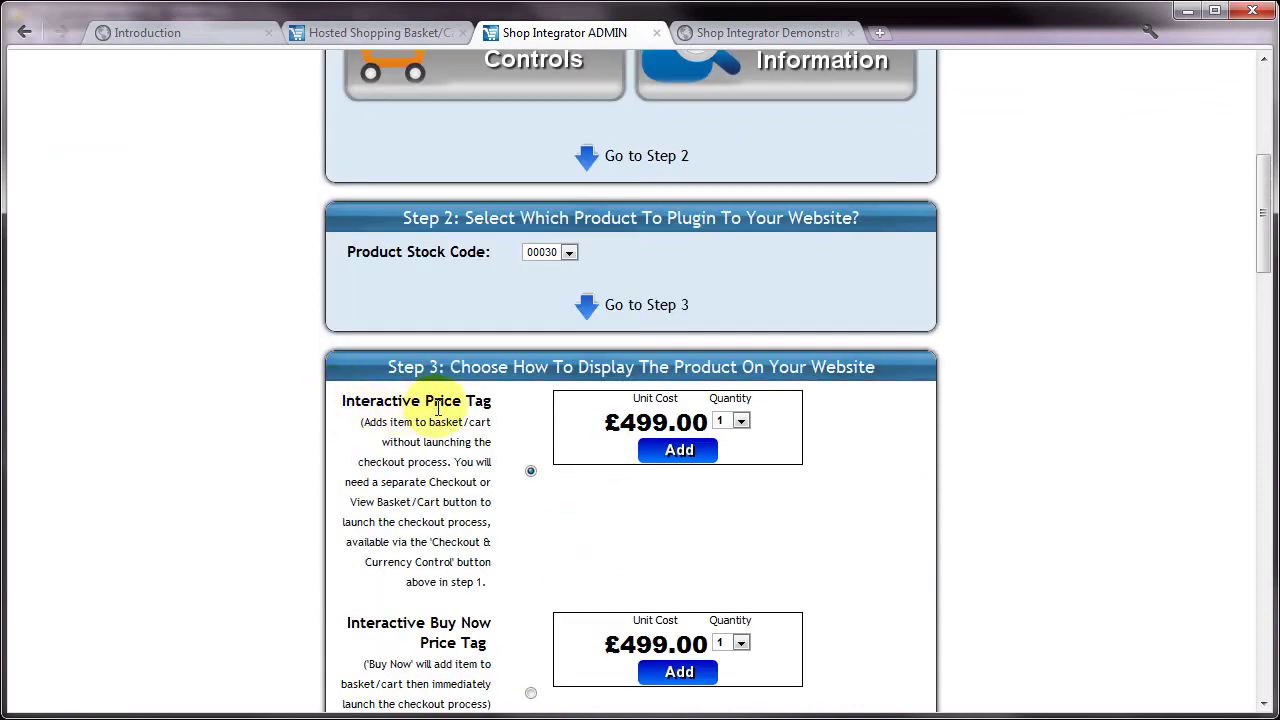
{"action": "scroll", "coordinate": [437, 409], "scroll_direction": "down", "scroll_amount": 3}
{"action": "scroll", "coordinate": [460, 360], "scroll_direction": "down", "scroll_amount": 4}
{"action": "scroll", "coordinate": [467, 362], "scroll_direction": "down", "scroll_amount": 10}
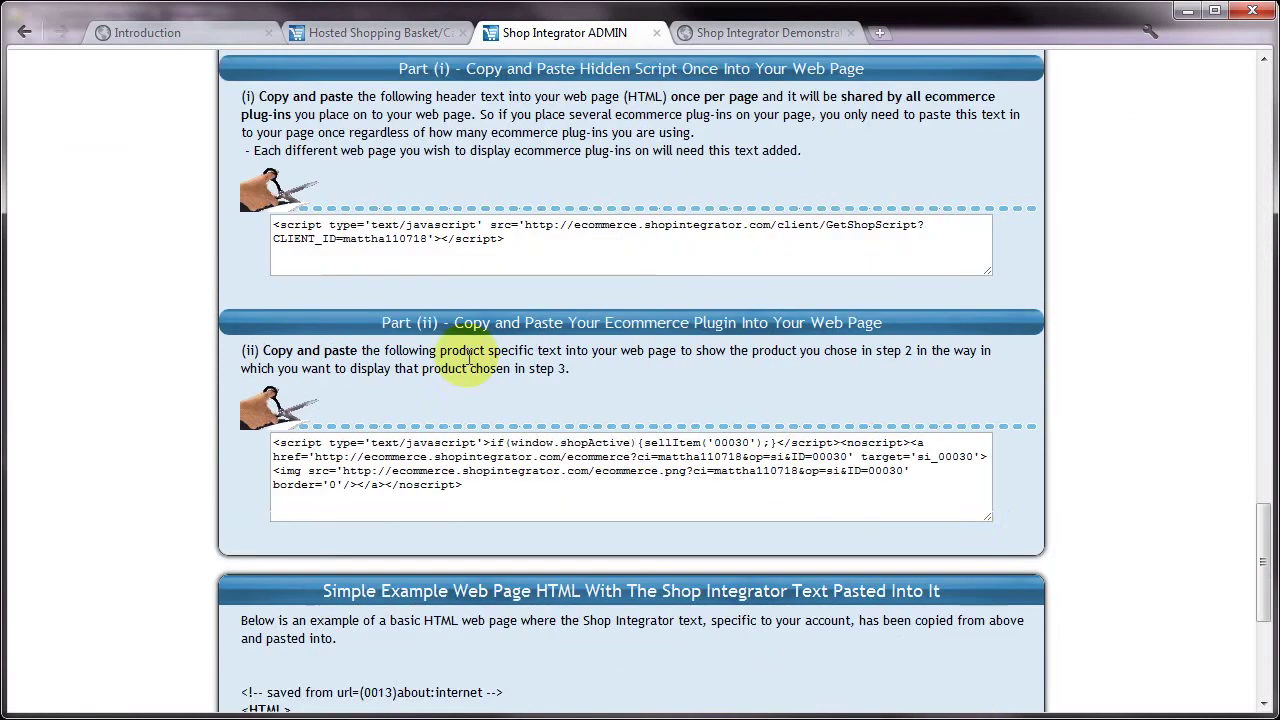
{"action": "left_click", "coordinate": [490, 478]}
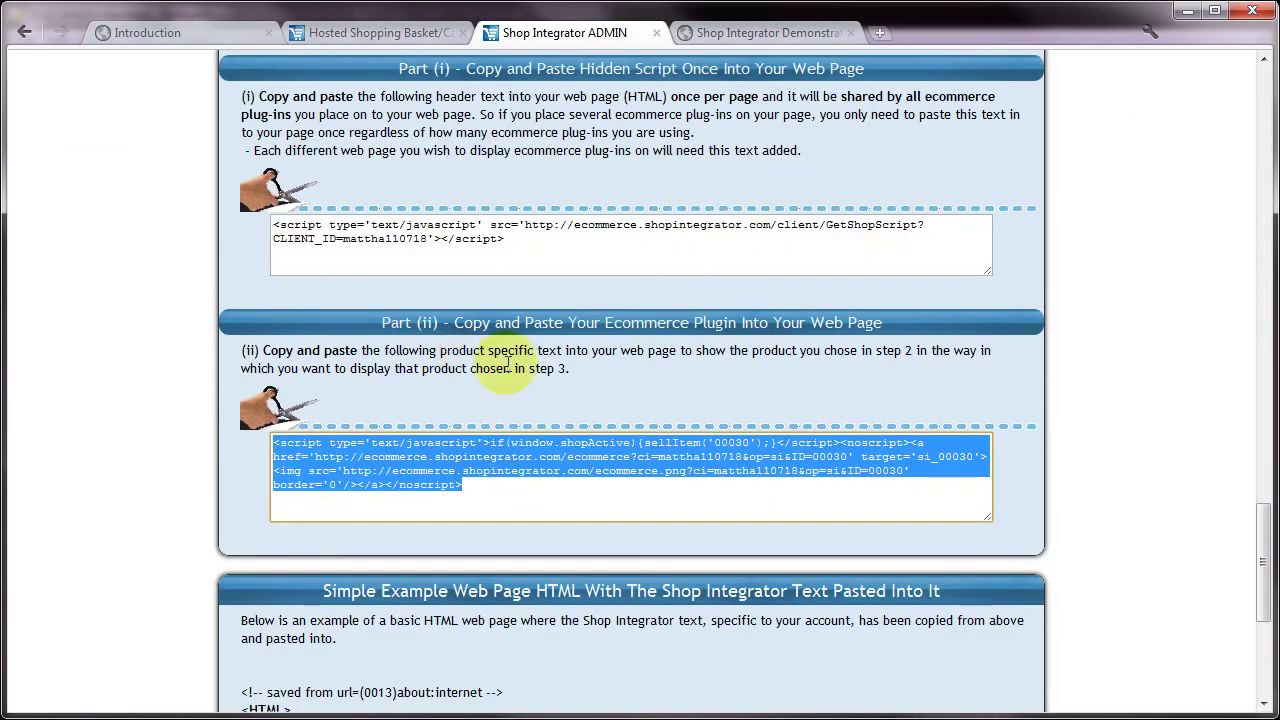
In index.html in Notepad++, replace the [X] in the New Product! post with the copied product plugin code.
{"action": "key", "text": "alt+Tab"}
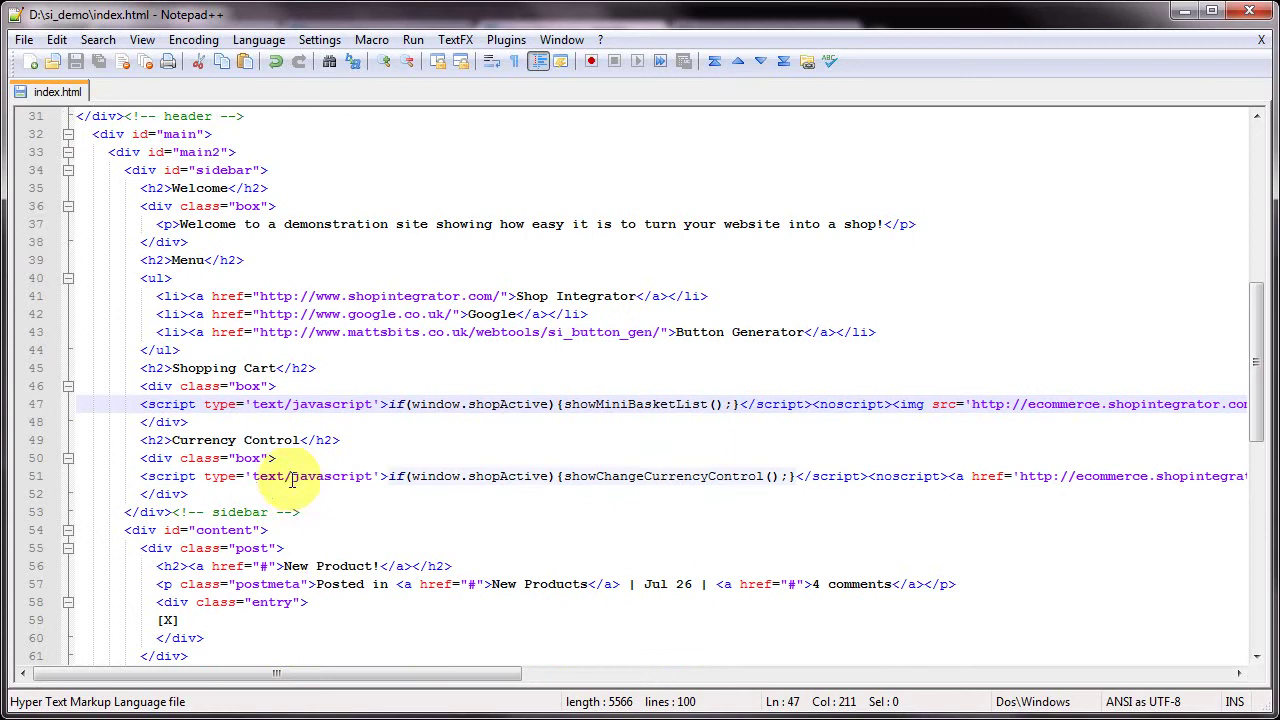
{"action": "scroll", "coordinate": [288, 460], "scroll_direction": "down", "scroll_amount": 4}
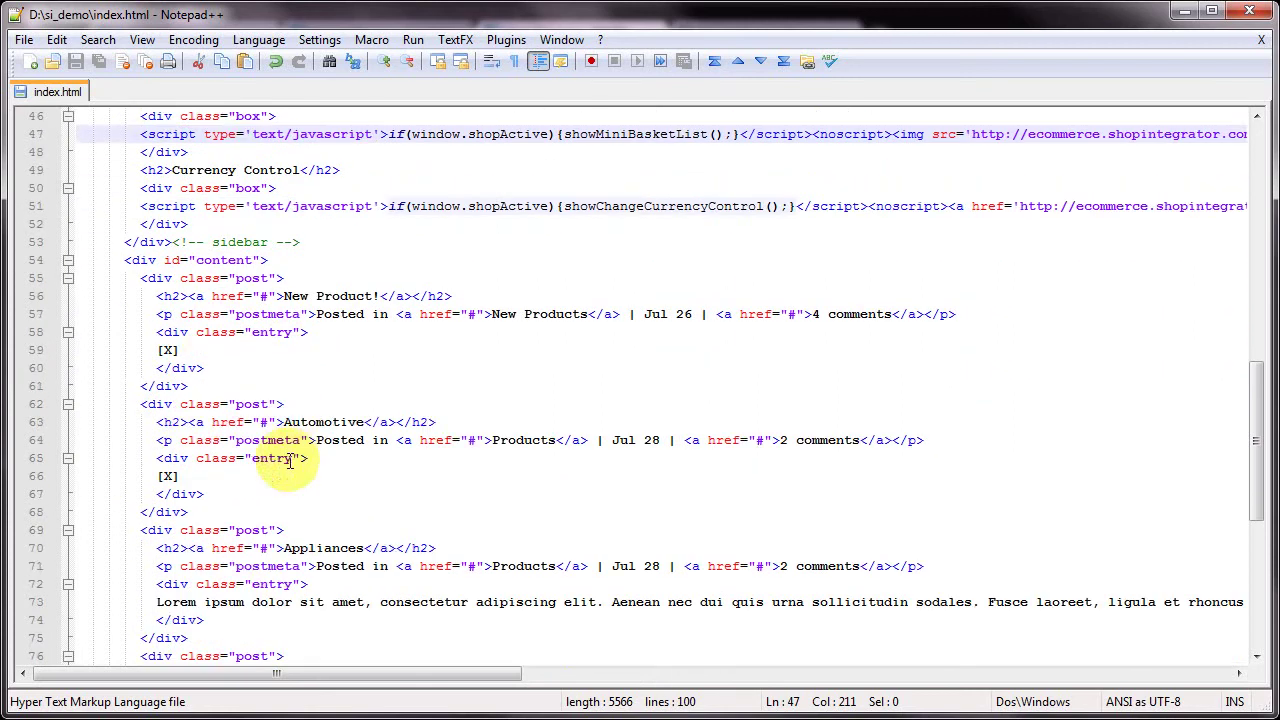
{"action": "double_click", "coordinate": [168, 350]}
{"action": "left_click_drag", "start_coordinate": [168, 350], "coordinate": [196, 352]}
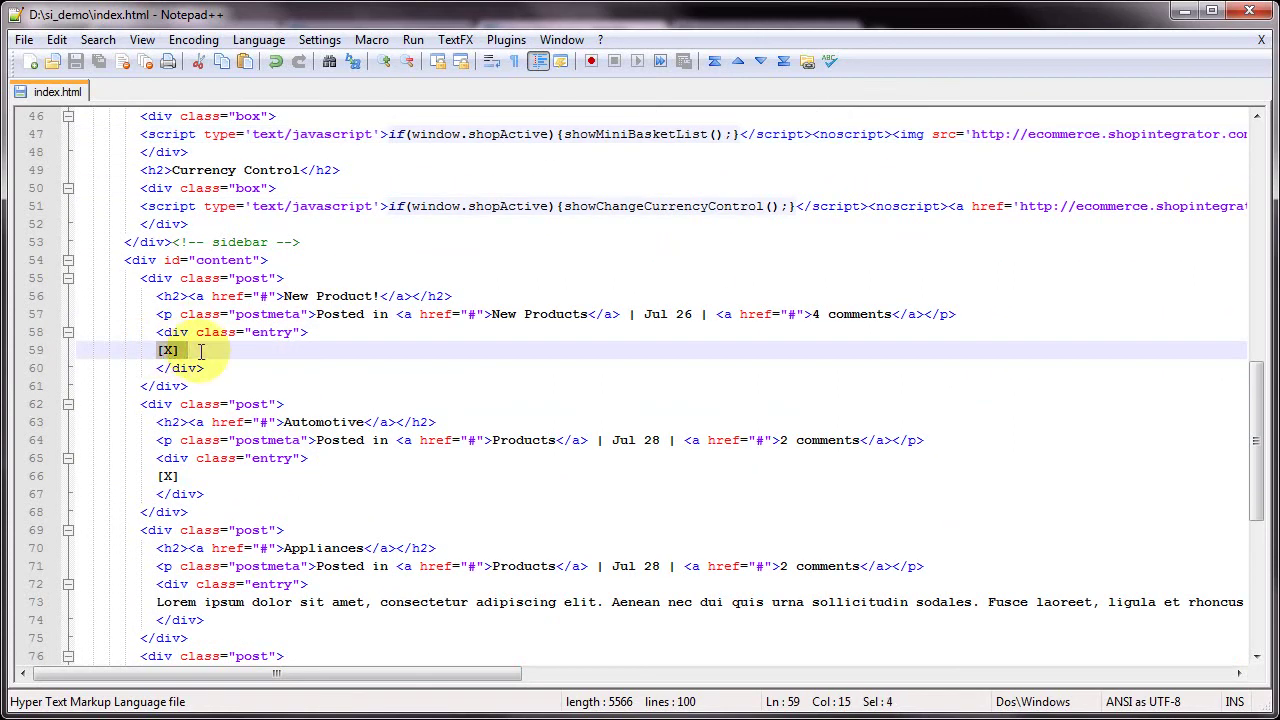
{"action": "key", "text": "ctrl+v"}
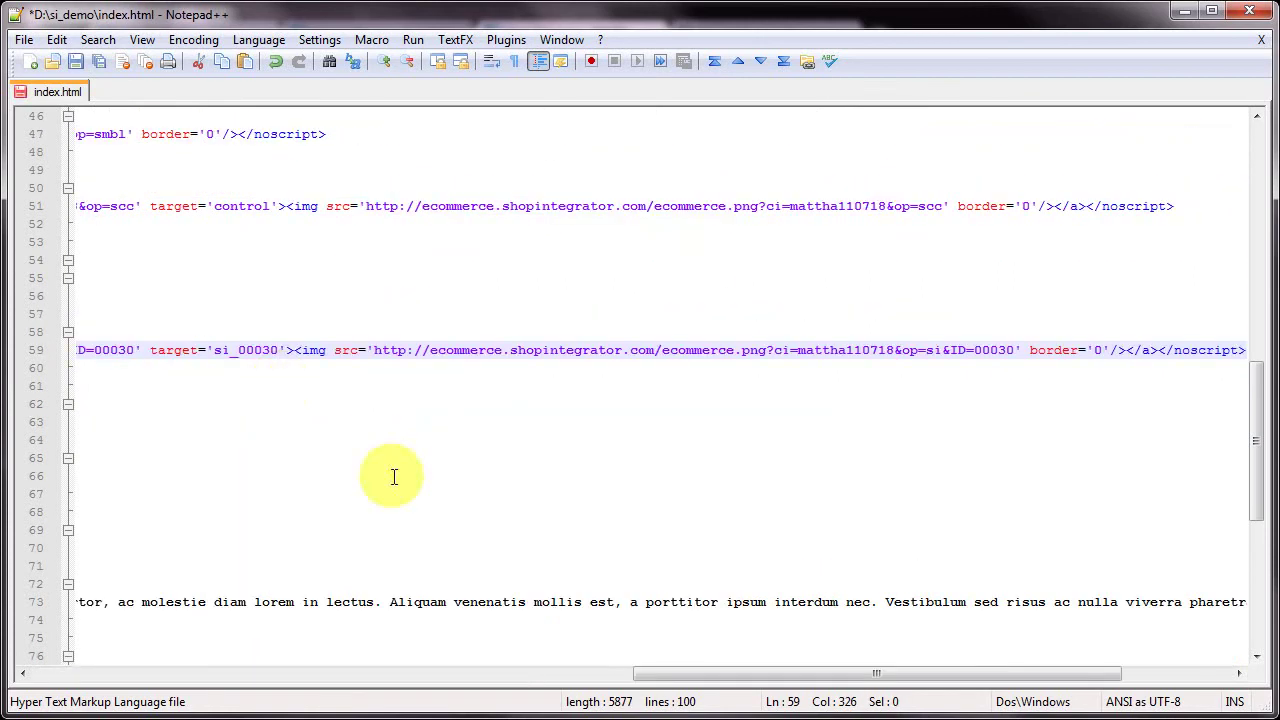
{"action": "left_click_drag", "start_coordinate": [660, 673], "coordinate": [107, 690]}
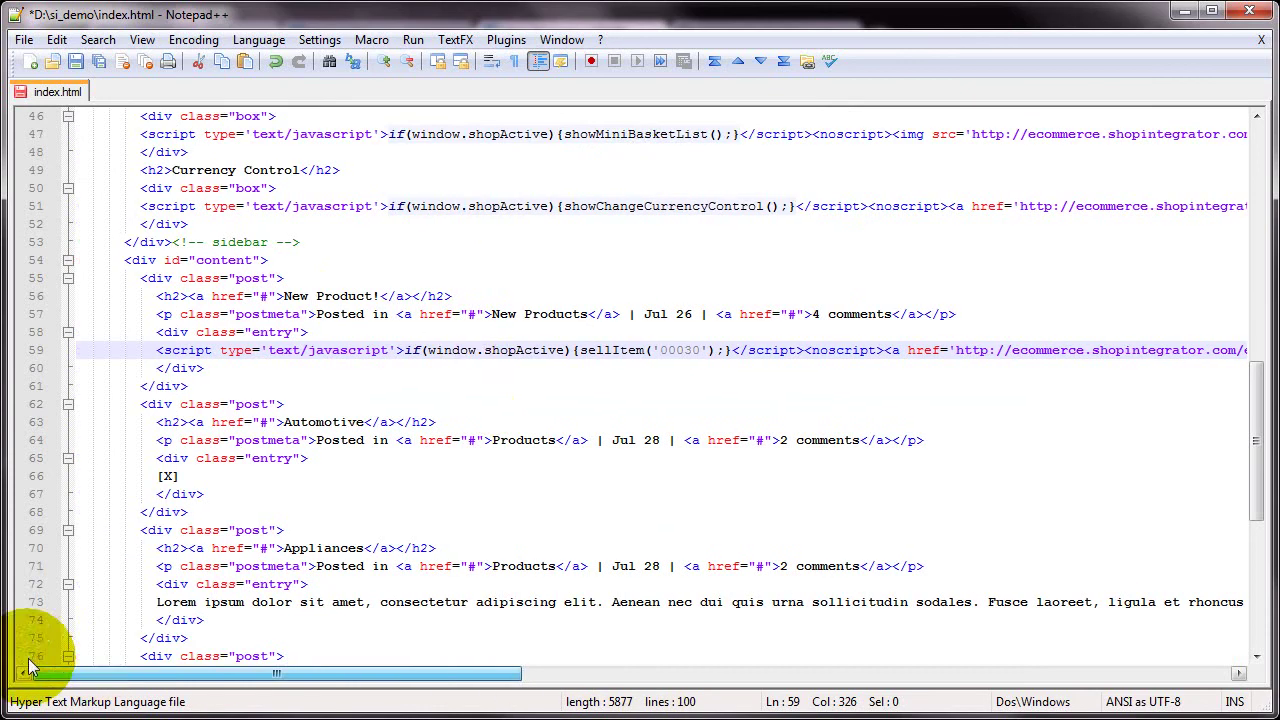
Change the New Product! post heading to "New Fridge Freezer!".
{"action": "left_click_drag", "start_coordinate": [284, 296], "coordinate": [375, 298]}
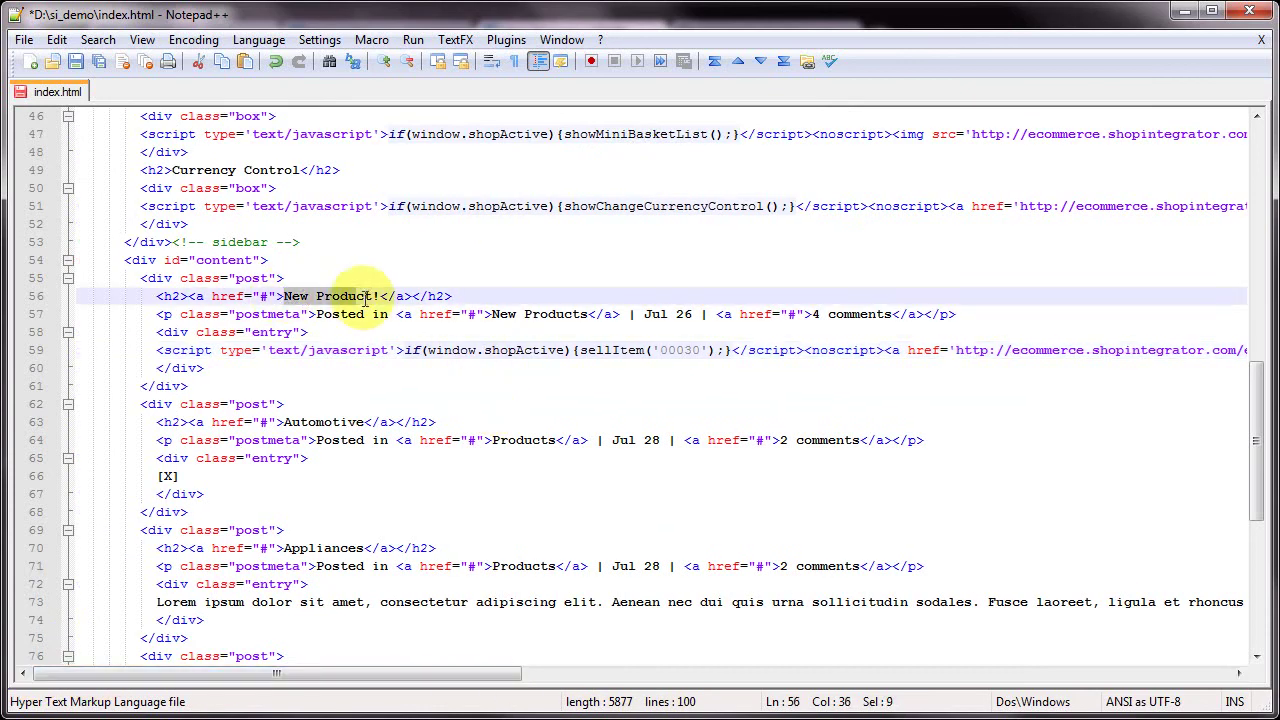
{"action": "type", "text": "N"}
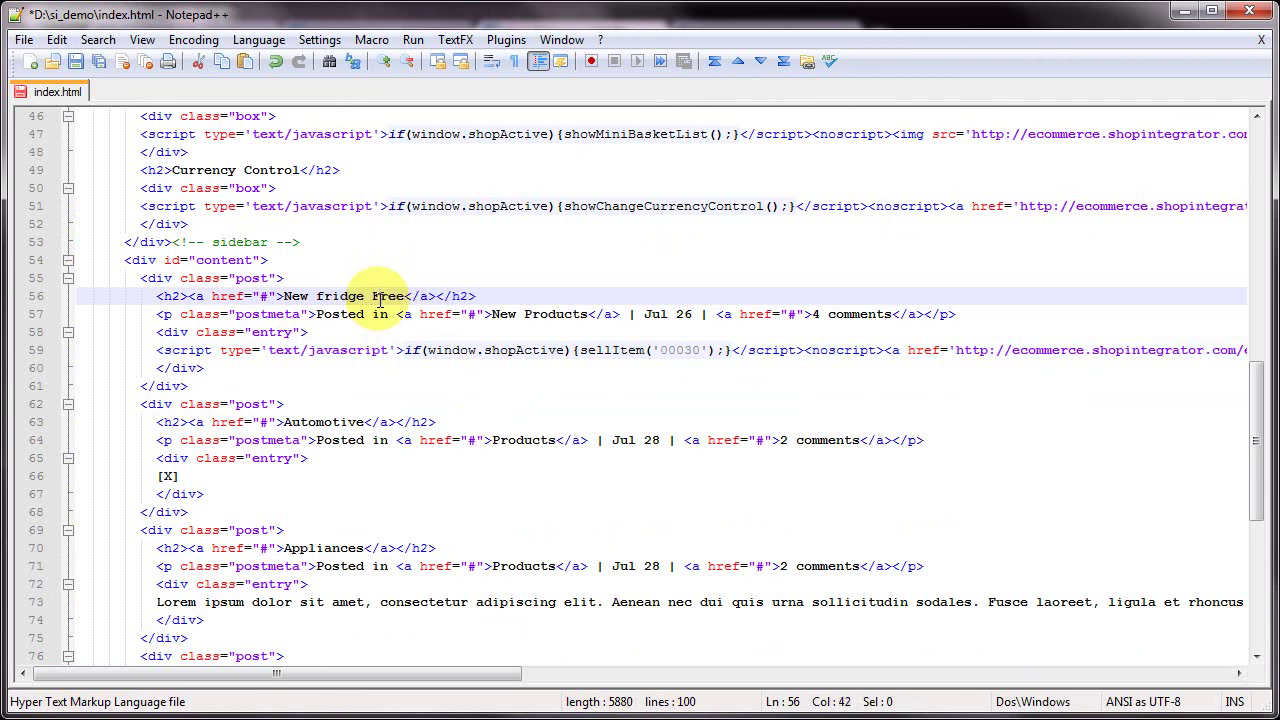
{"action": "left_click", "coordinate": [322, 297]}
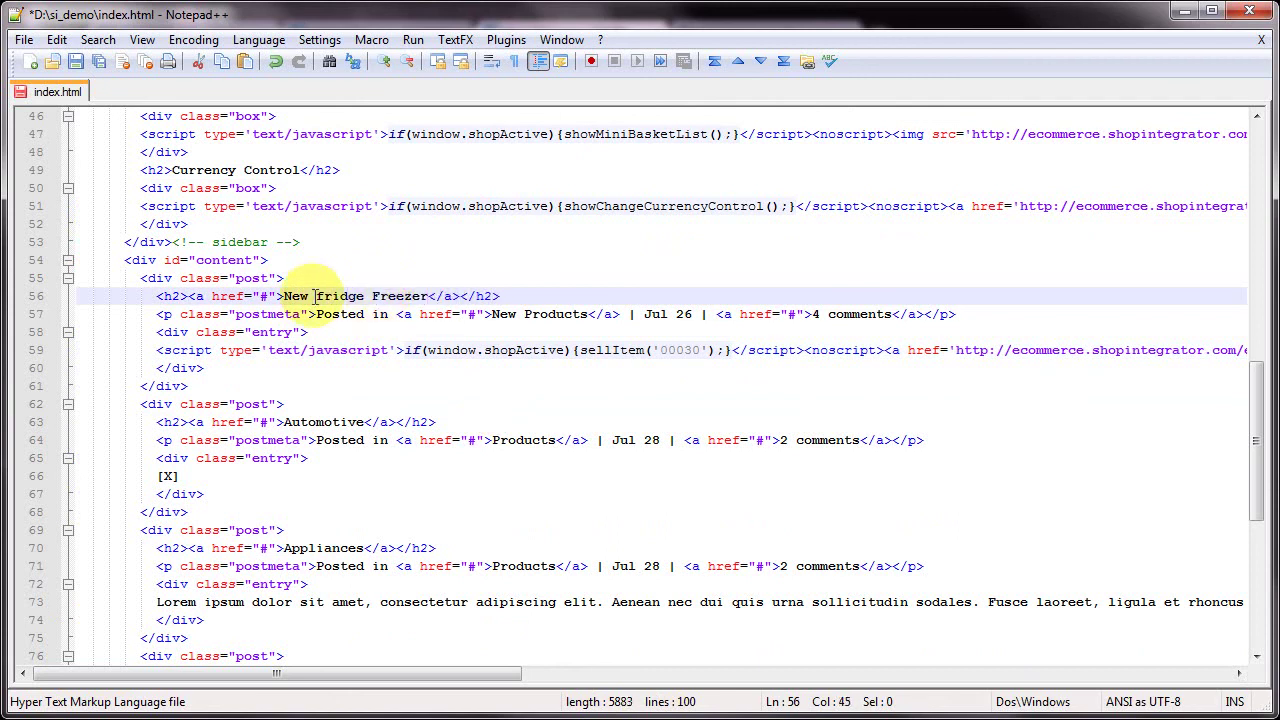
{"action": "key", "text": "BackSpace"}
{"action": "type", "text": "F"}
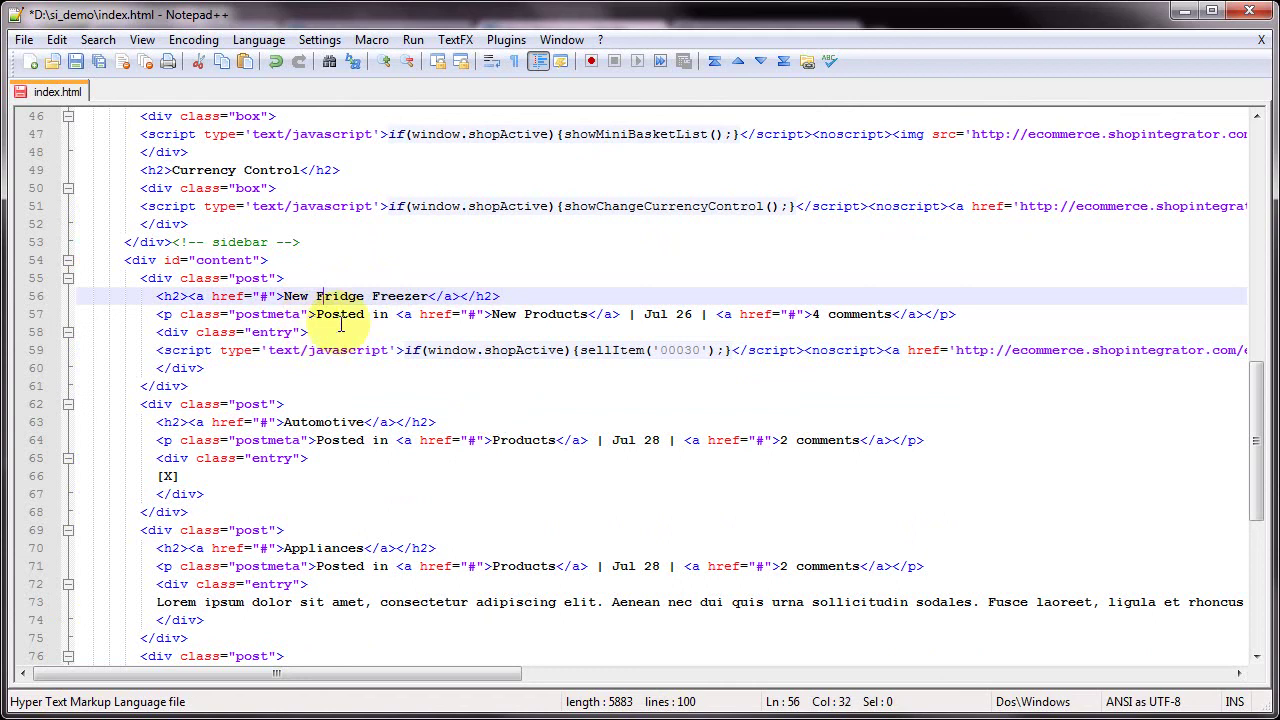
{"action": "left_click", "coordinate": [428, 297]}
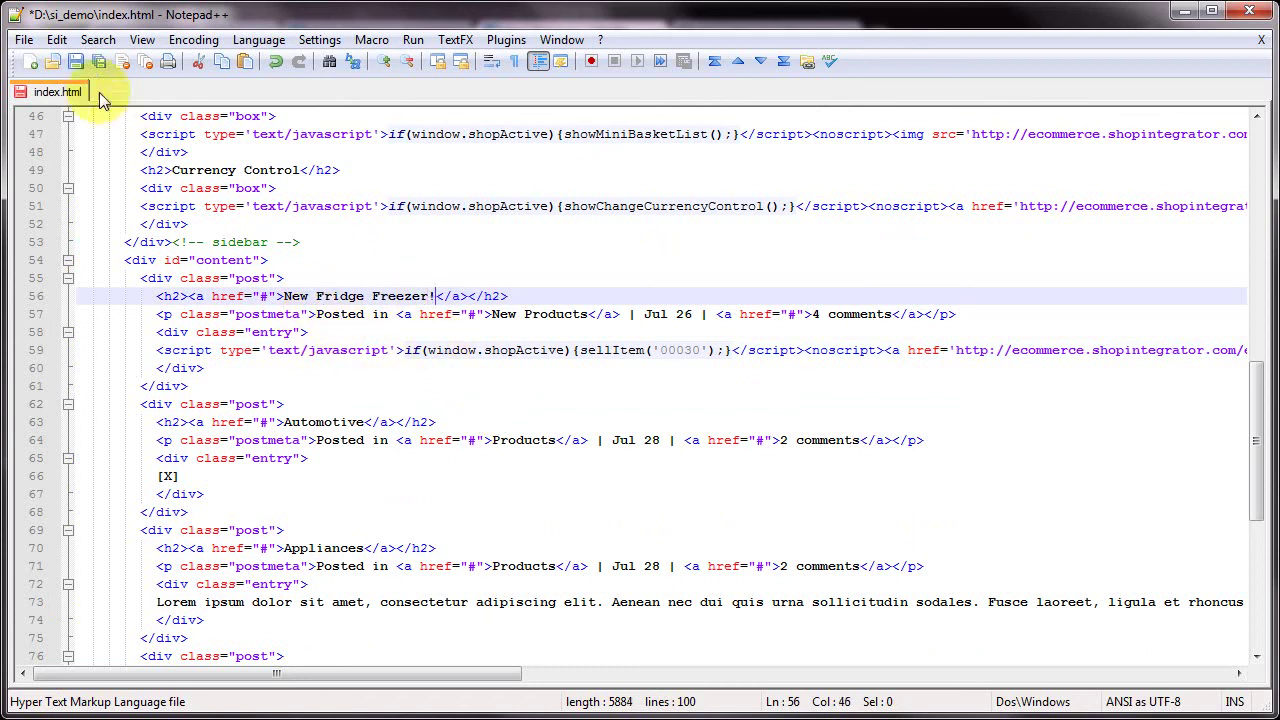
Save index.html, reload the demonstration site in the browser, and check the quantity choices on the fridge freezer's price tag.
{"action": "left_click", "coordinate": [80, 62]}
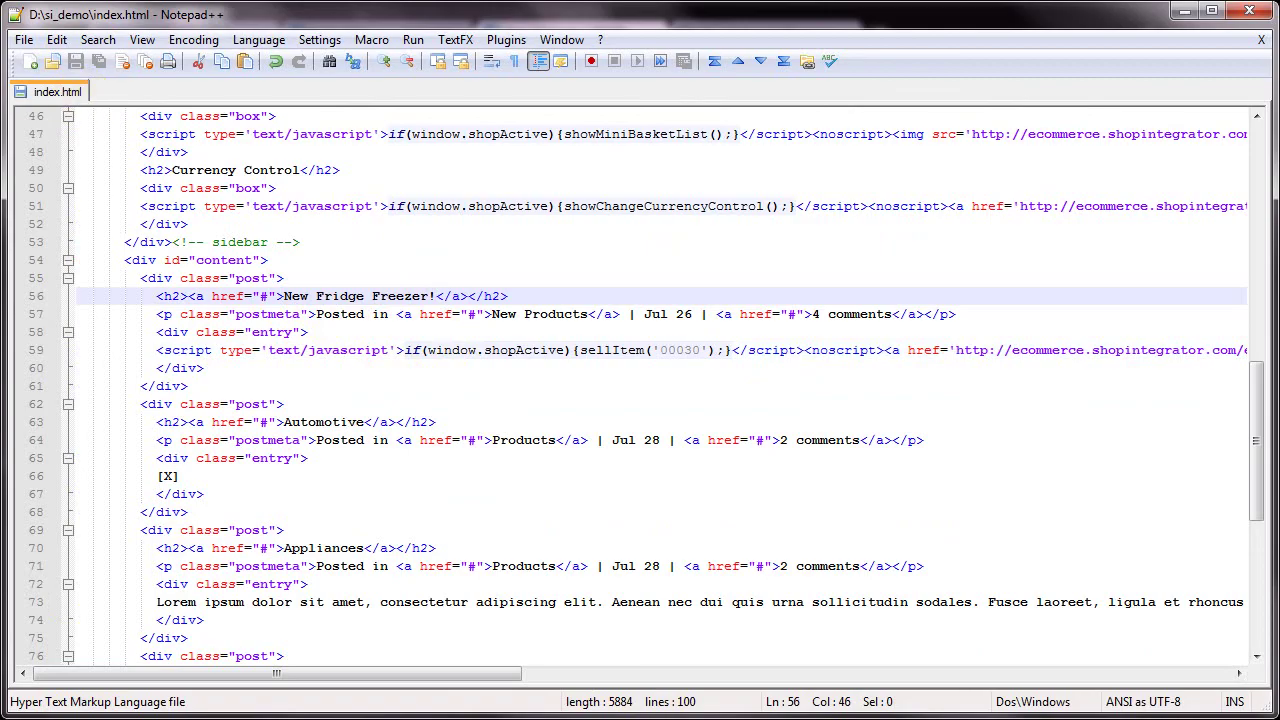
{"action": "key", "text": "alt+Tab"}
{"action": "left_click", "coordinate": [766, 35]}
{"action": "right_click", "coordinate": [1155, 278]}
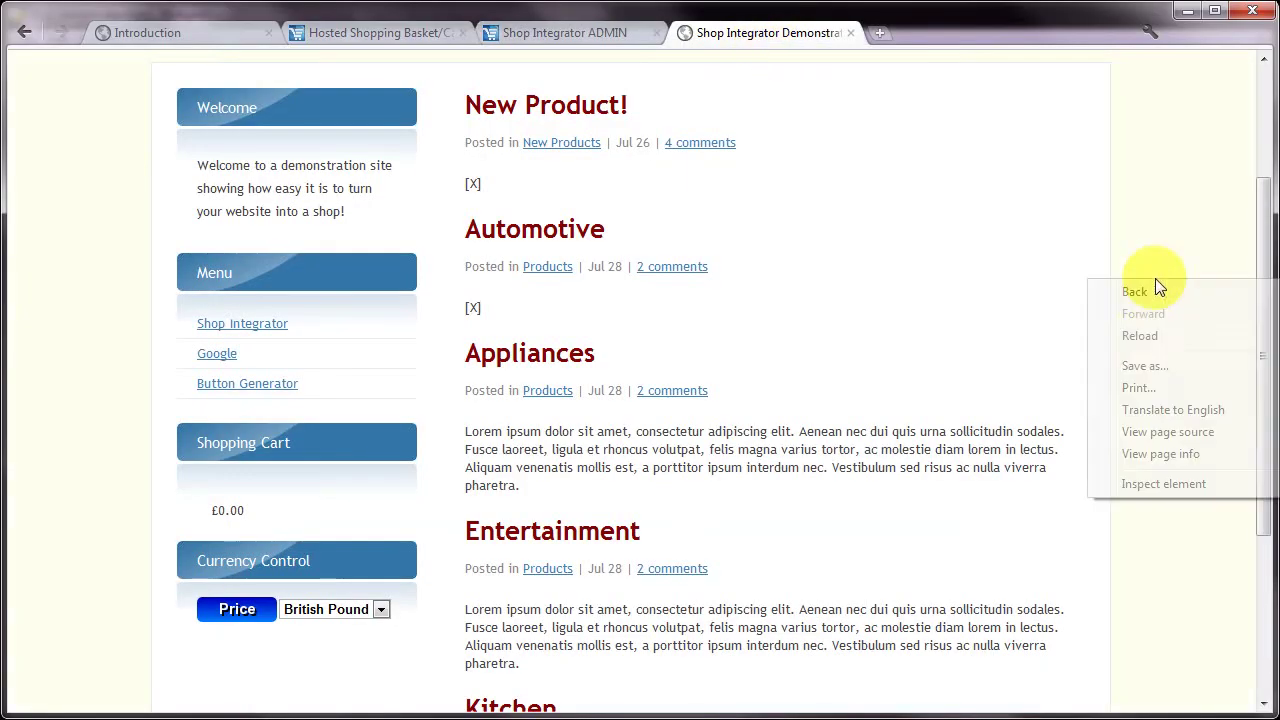
{"action": "left_click", "coordinate": [1146, 338]}
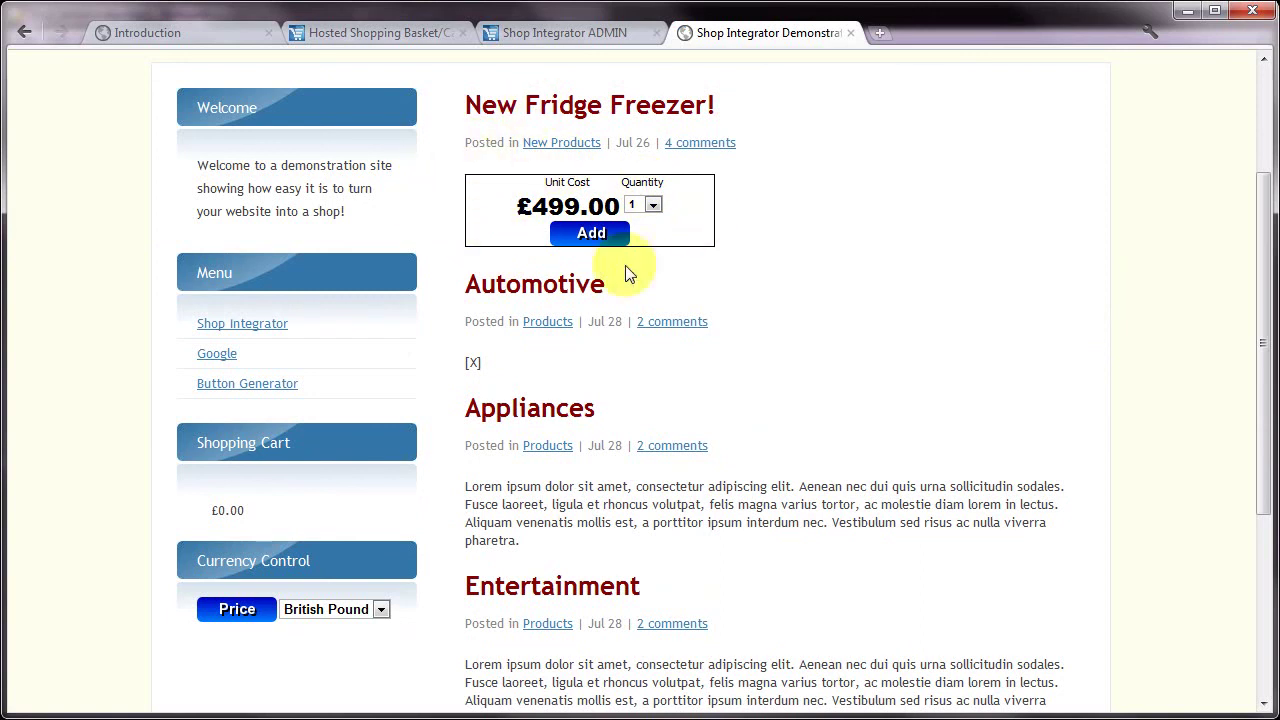
{"action": "left_click", "coordinate": [652, 205]}
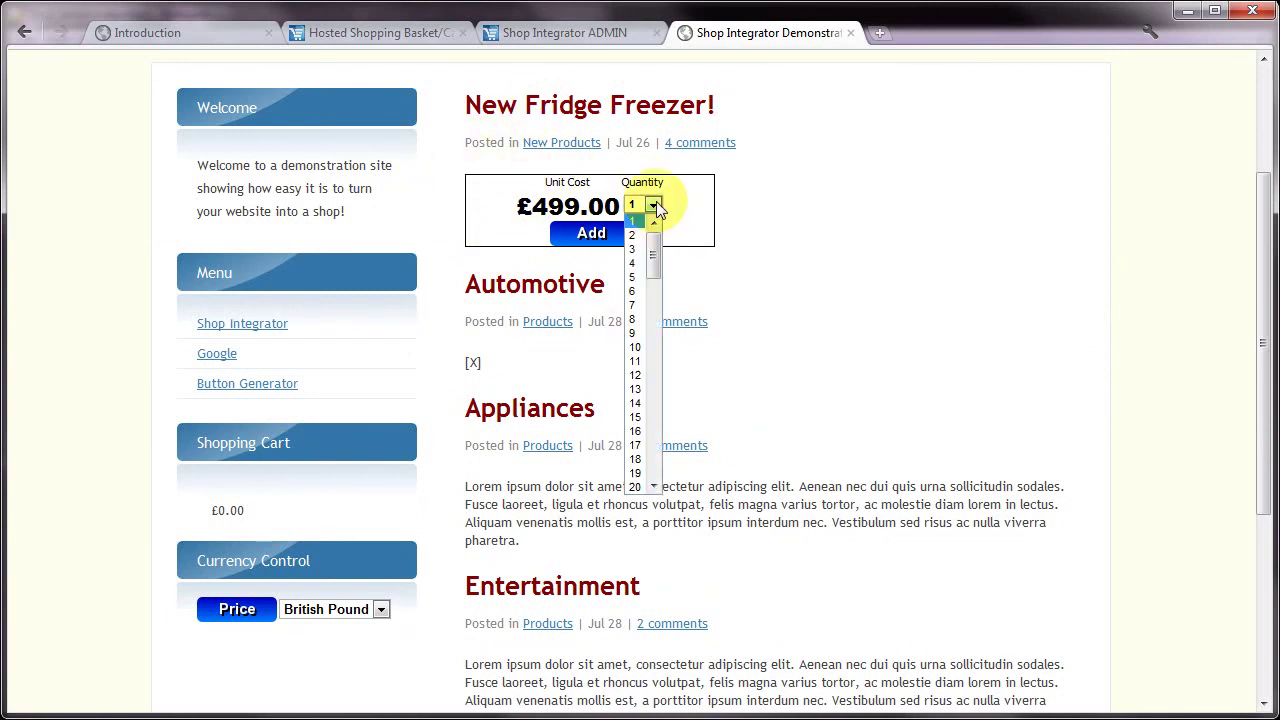
{"action": "left_click", "coordinate": [686, 289]}
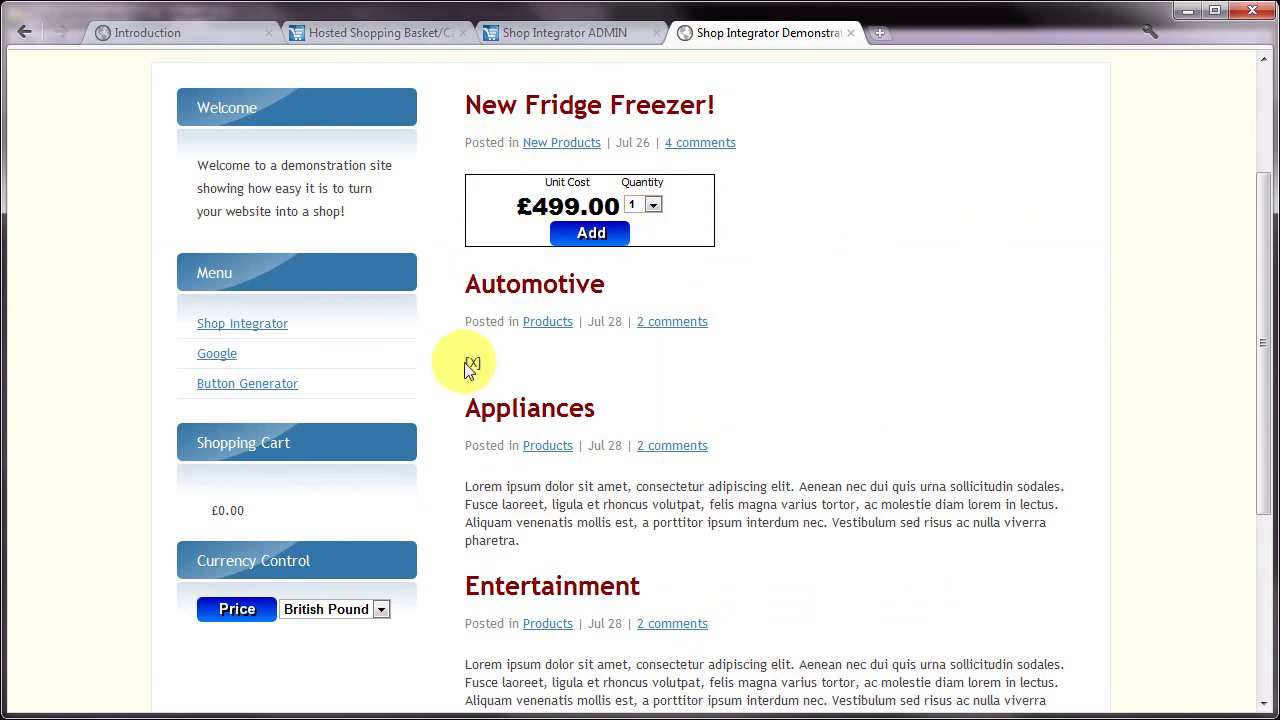
In the shop admin site, choose Sell Multiple Products as the plugin type and select the AUTOMOTIVE product category.
{"action": "left_click", "coordinate": [559, 35]}
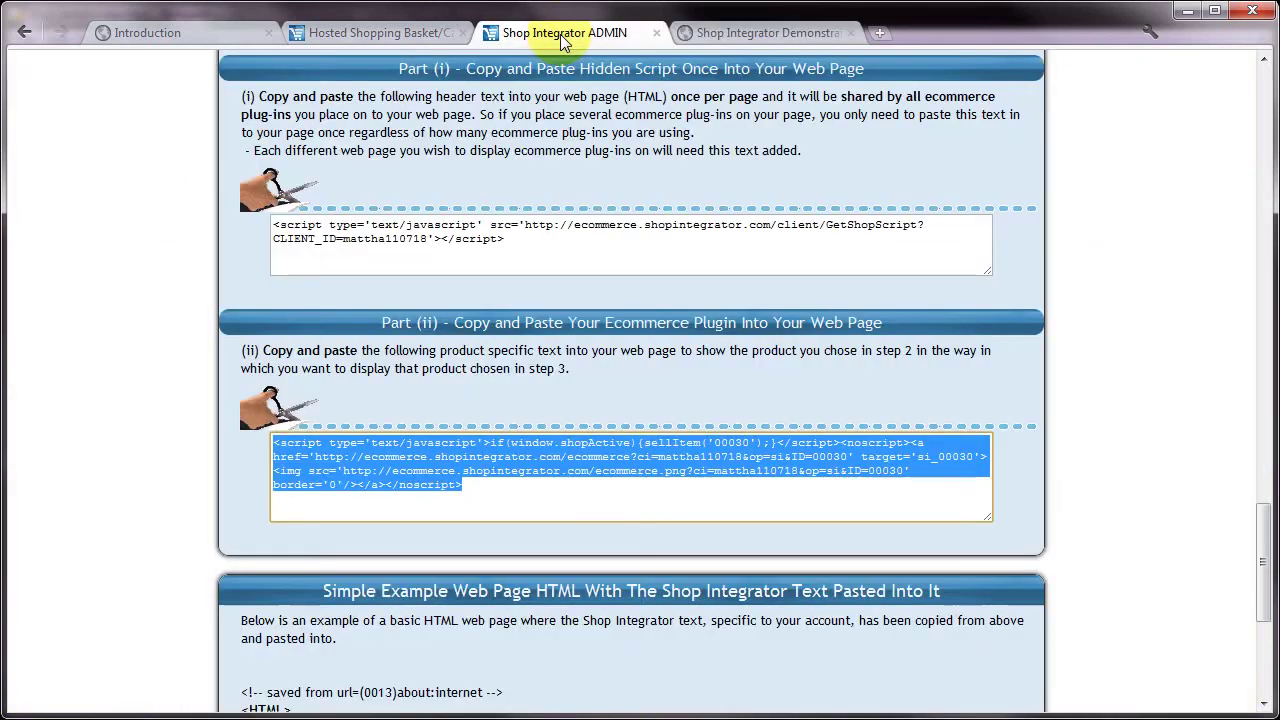
{"action": "scroll", "coordinate": [571, 343], "scroll_direction": "up", "scroll_amount": 8}
{"action": "scroll", "coordinate": [580, 344], "scroll_direction": "up", "scroll_amount": 15}
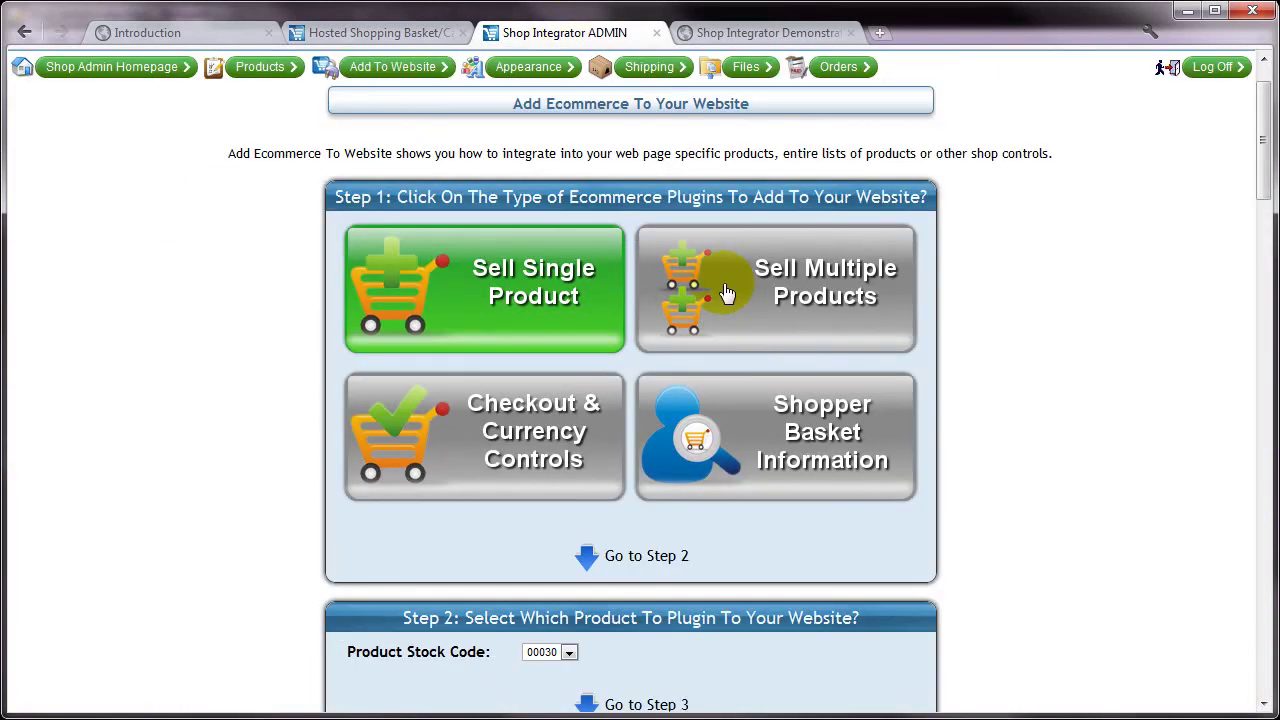
{"action": "left_click", "coordinate": [729, 288]}
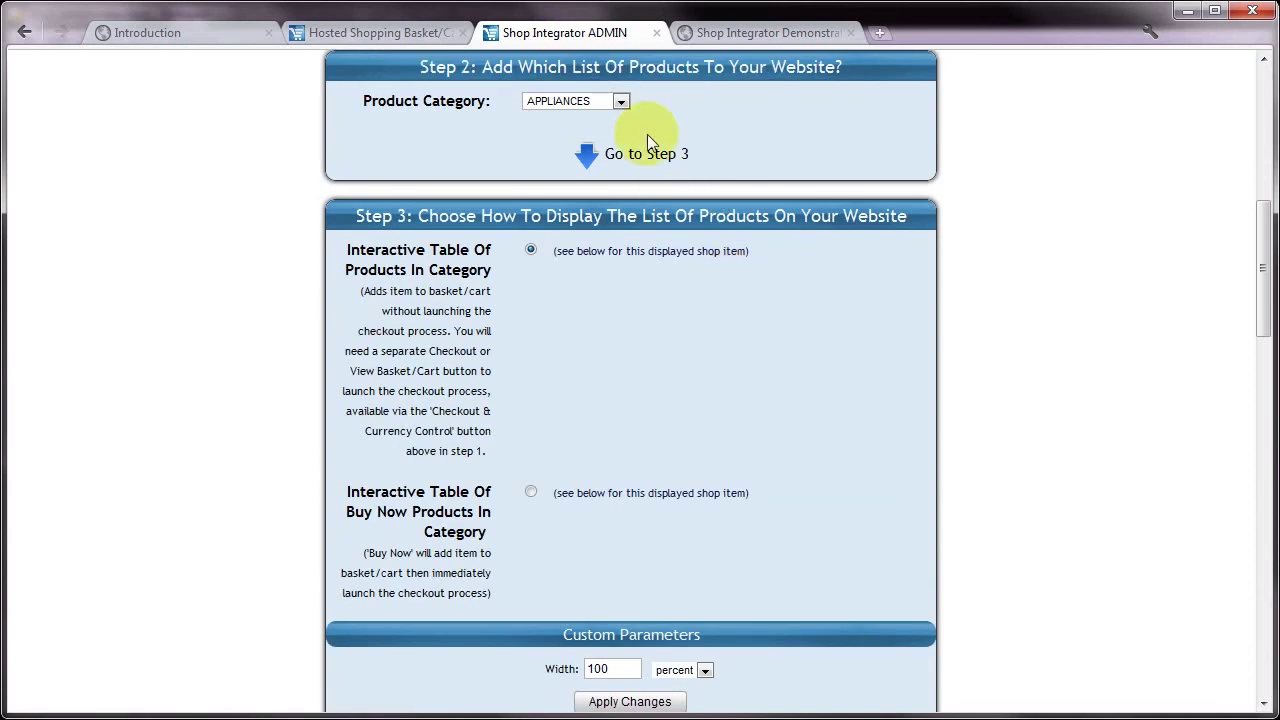
{"action": "left_click", "coordinate": [620, 101]}
{"action": "left_click", "coordinate": [567, 131]}
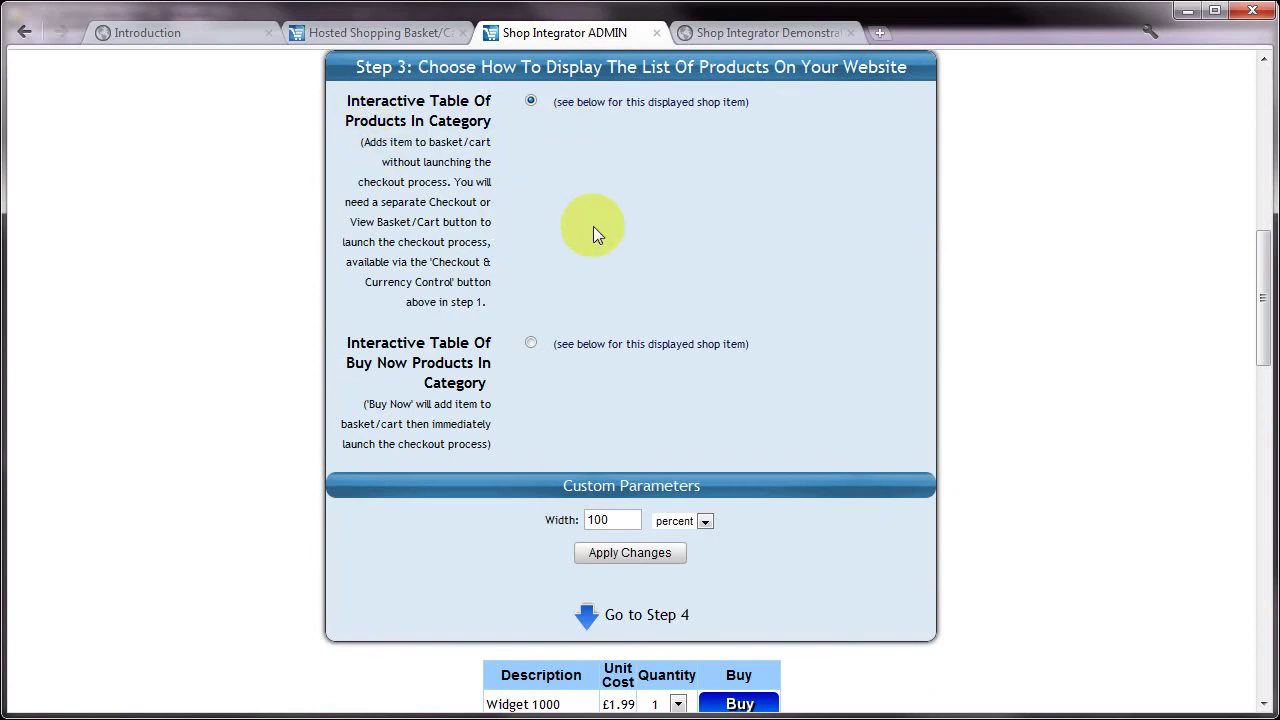
Keep Interactive Table Of Products In Category as the display option and copy its Part (ii) plugin code.
{"action": "scroll", "coordinate": [596, 228], "scroll_direction": "down", "scroll_amount": 3}
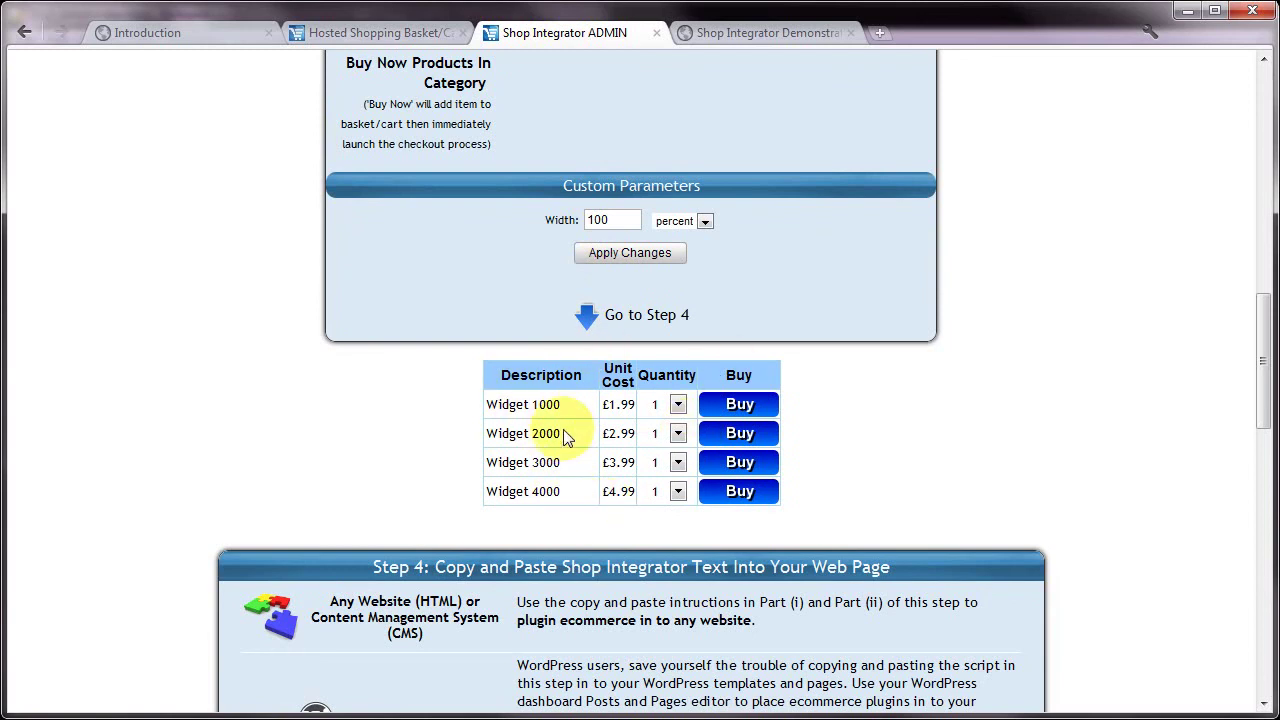
{"action": "scroll", "coordinate": [522, 325], "scroll_direction": "down", "scroll_amount": 2}
{"action": "scroll", "coordinate": [522, 325], "scroll_direction": "down", "scroll_amount": 7}
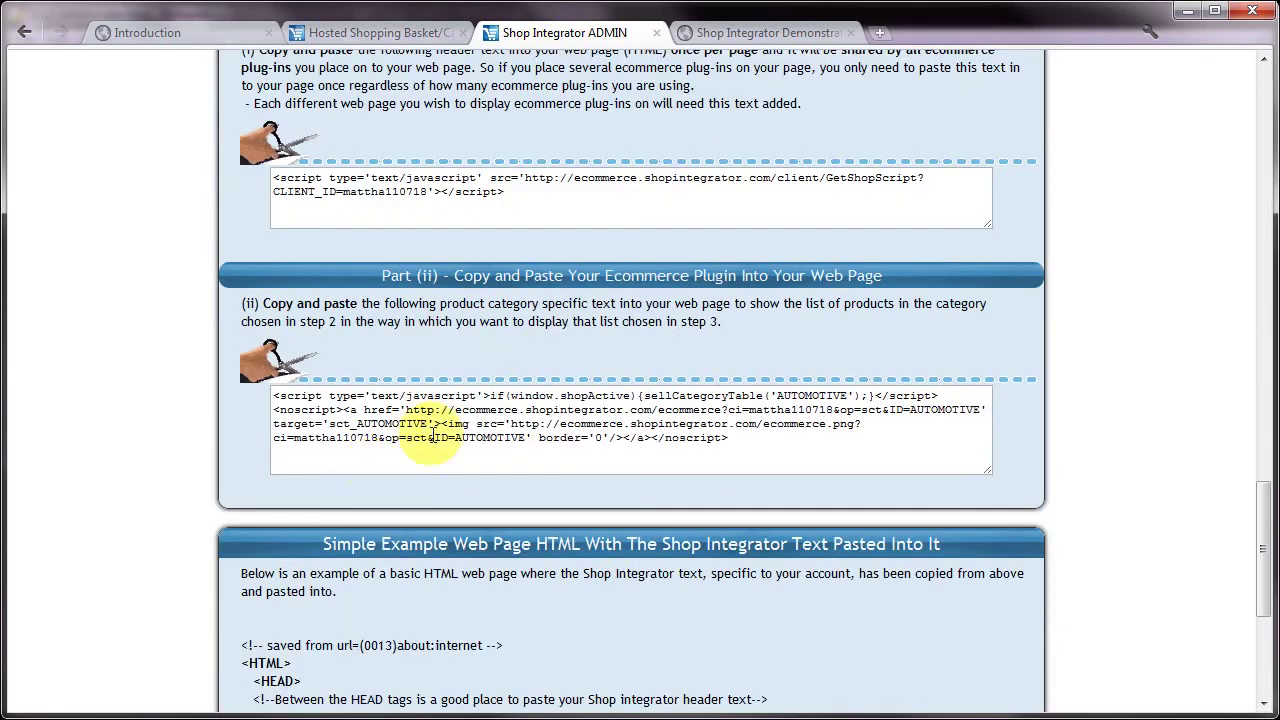
{"action": "left_click", "coordinate": [430, 450]}
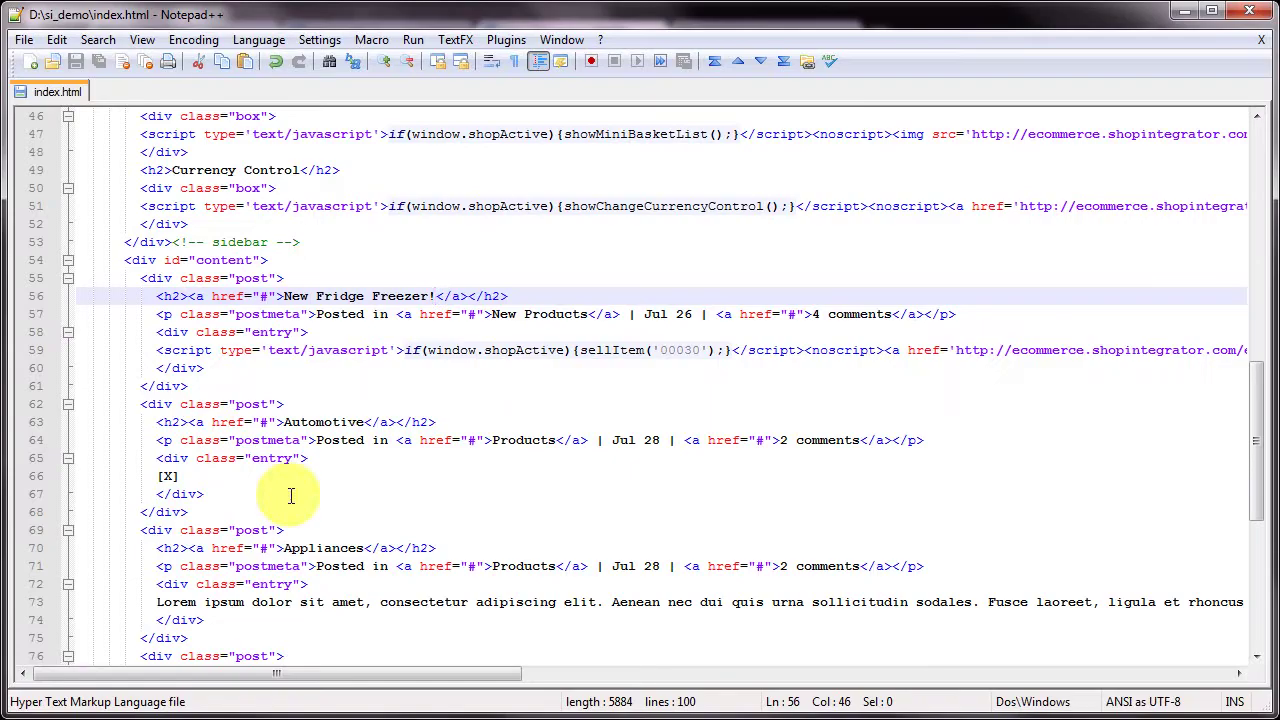
In index.html in Notepad++, replace the [X] in the Automotive post with the copied category table code.
{"action": "left_click", "coordinate": [180, 476]}
{"action": "left_click_drag", "start_coordinate": [180, 476], "coordinate": [158, 476]}
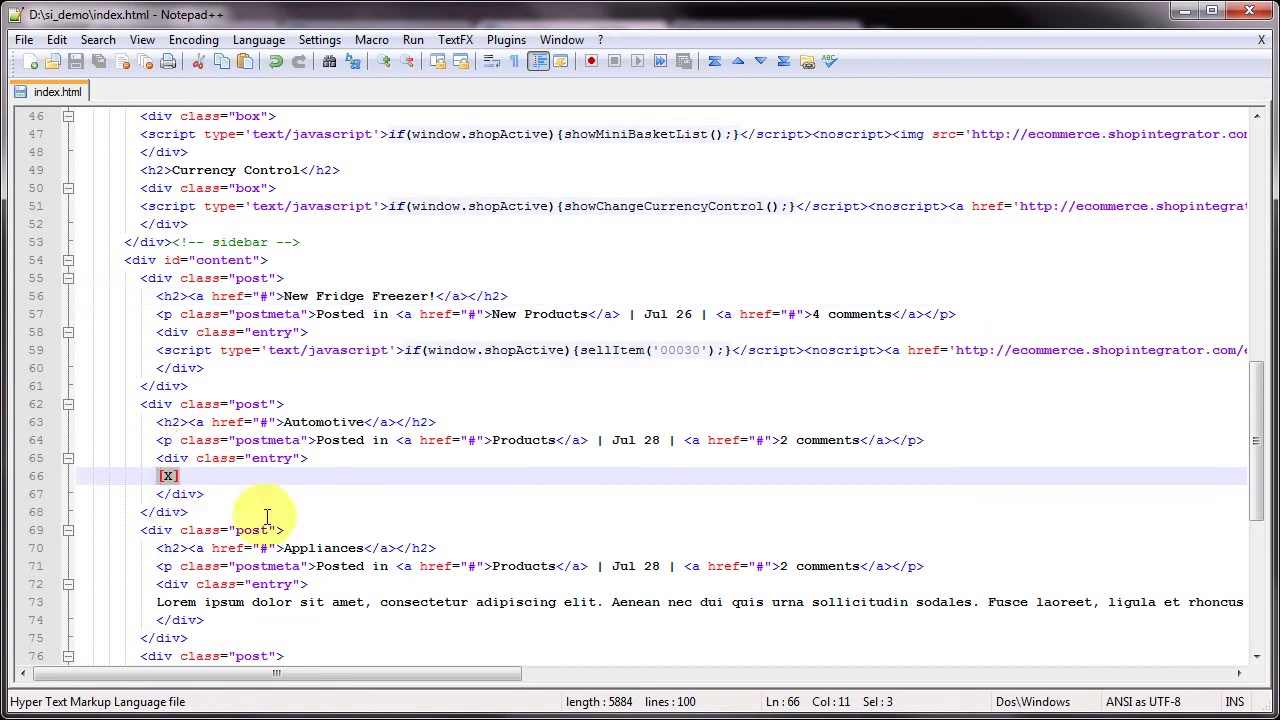
{"action": "key", "text": "ctrl+v"}
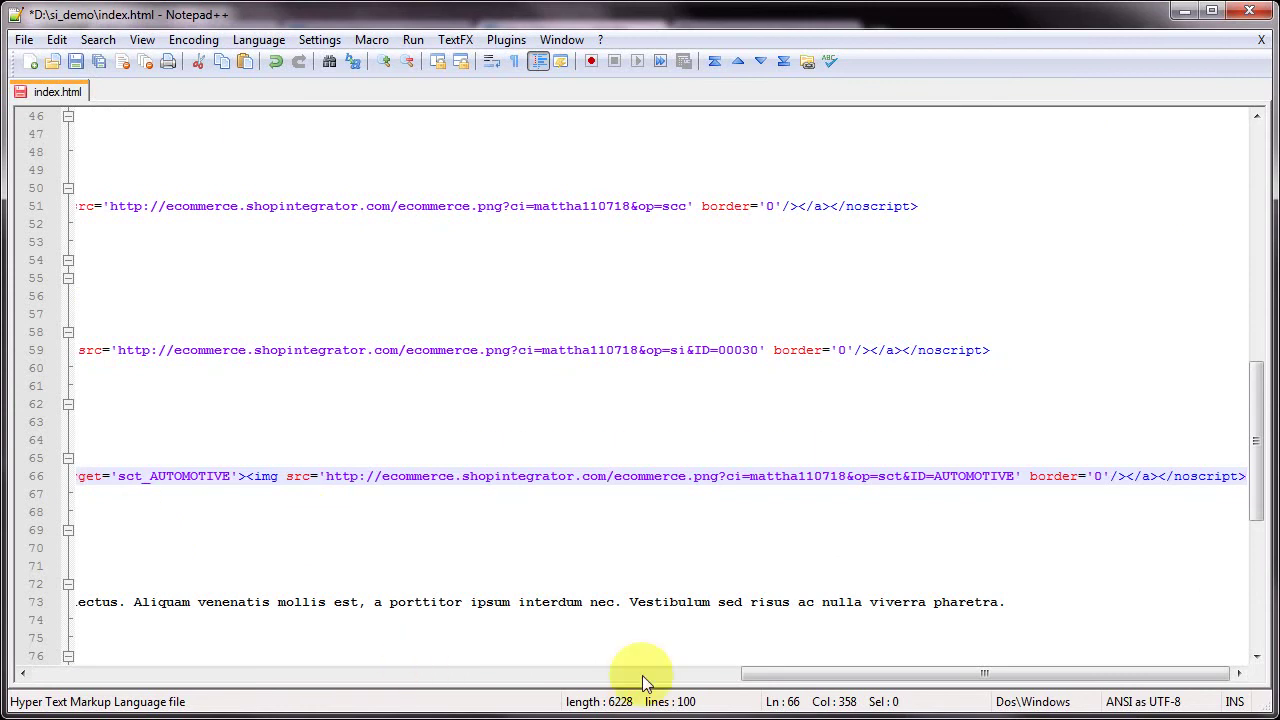
{"action": "left_click_drag", "start_coordinate": [760, 680], "coordinate": [79, 660]}
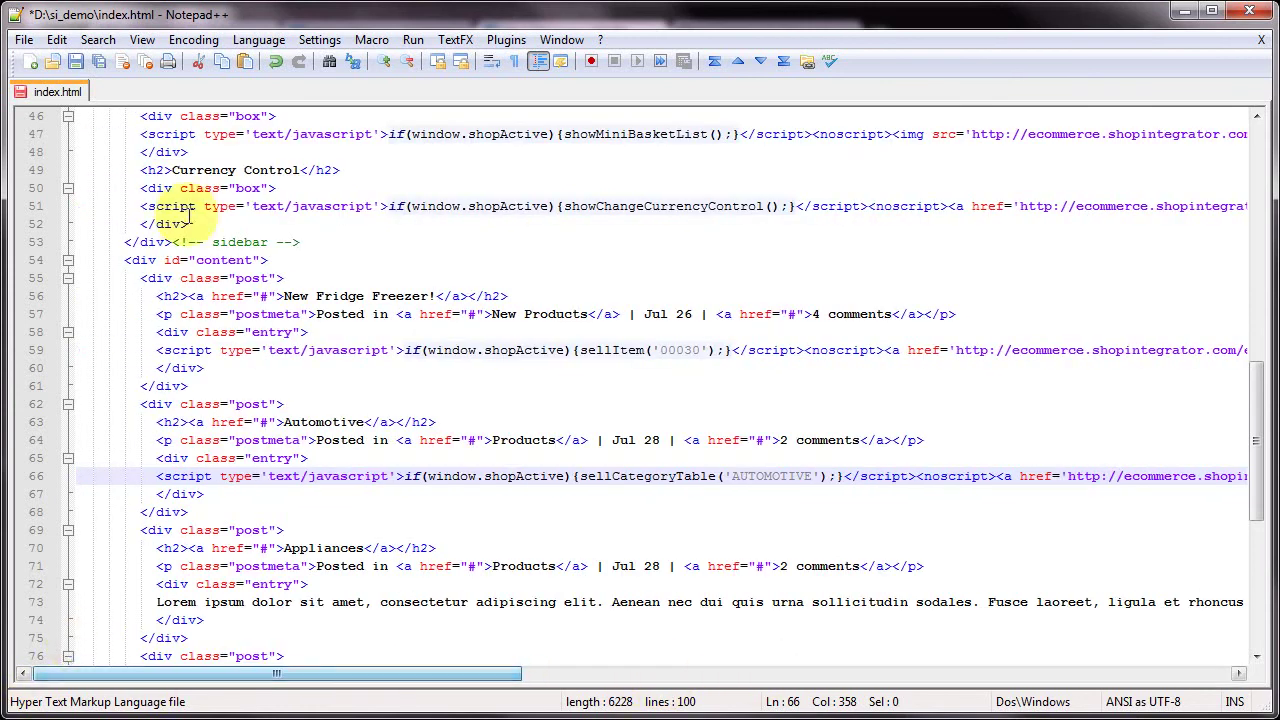
Save index.html and reload the demonstration site in the browser to check the Automotive product table.
{"action": "left_click", "coordinate": [75, 61]}
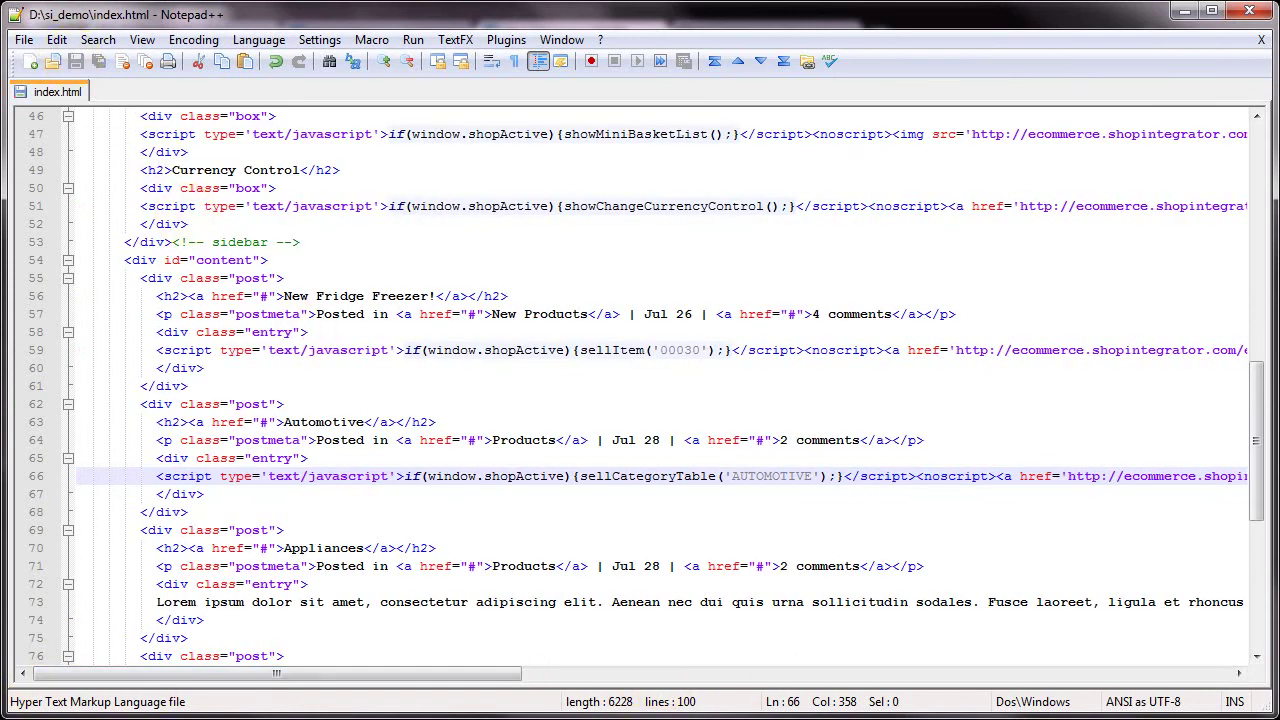
{"action": "key", "text": "alt+Tab"}
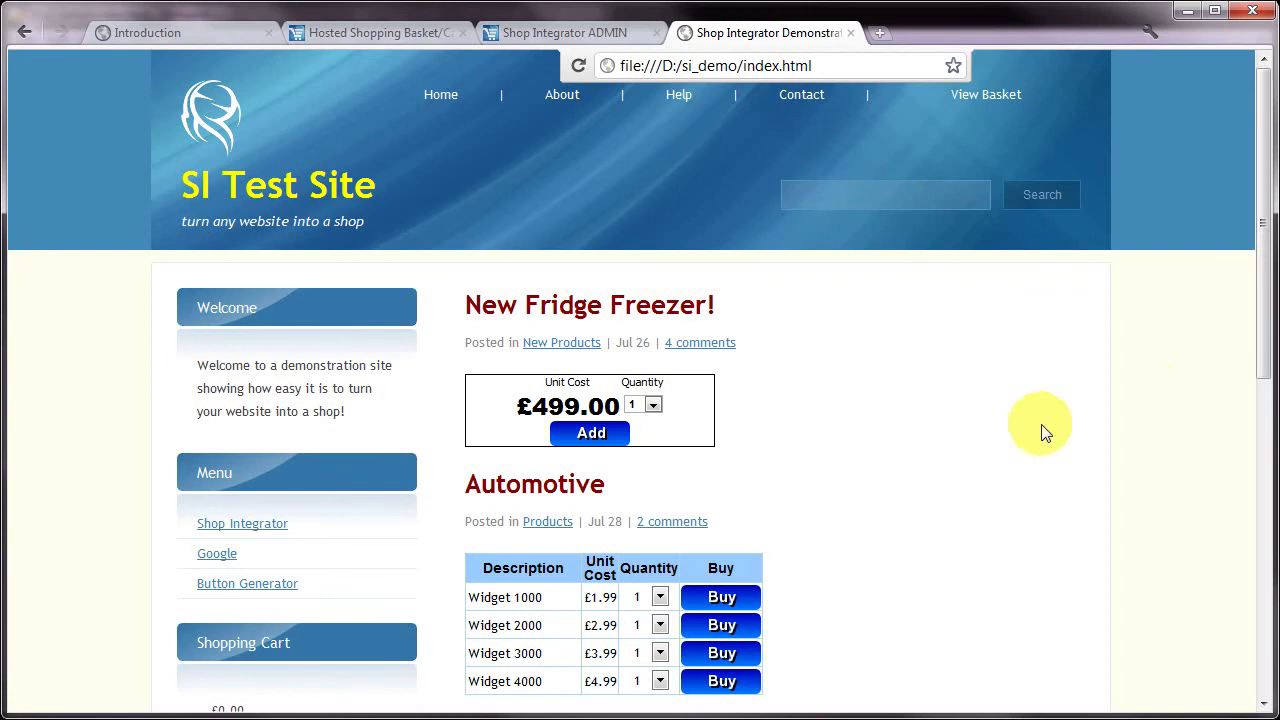
{"action": "scroll", "coordinate": [1037, 435], "scroll_direction": "down", "scroll_amount": 1}
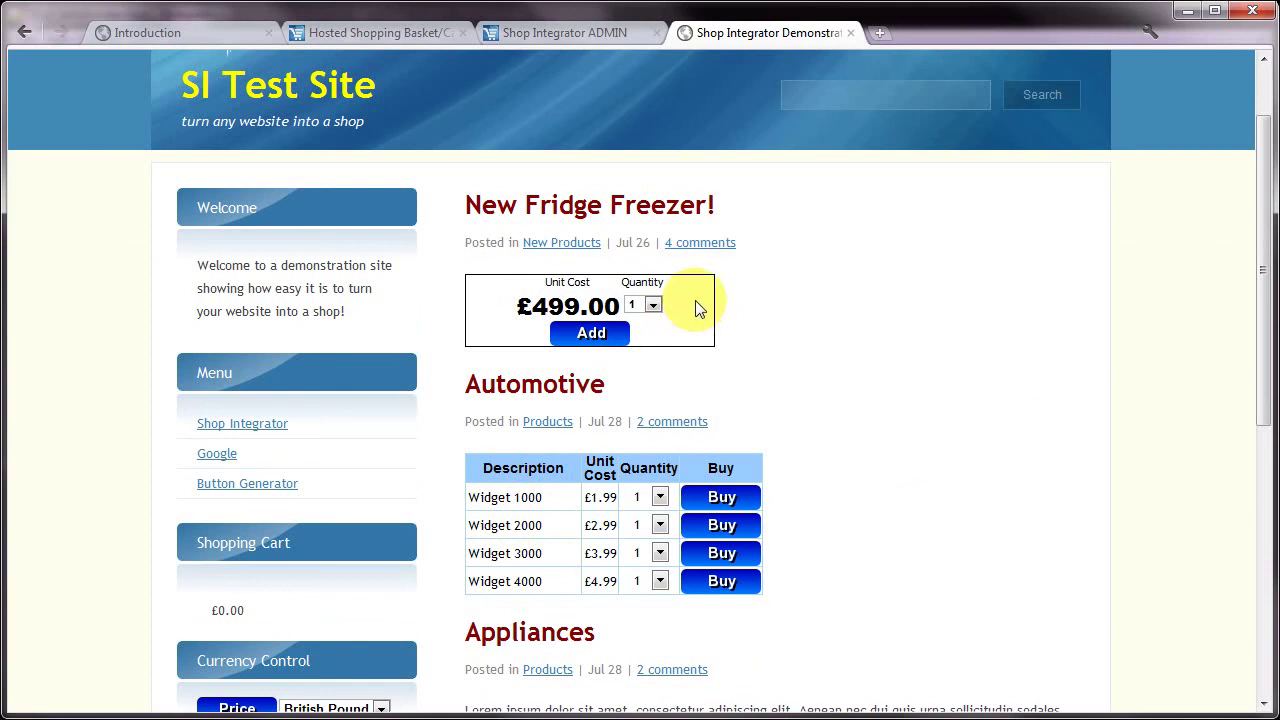
Add one Fridge Freezer, one Widget 1000 and one Widget 4000 to the basket, dismissing each alert.
{"action": "left_click", "coordinate": [586, 335]}
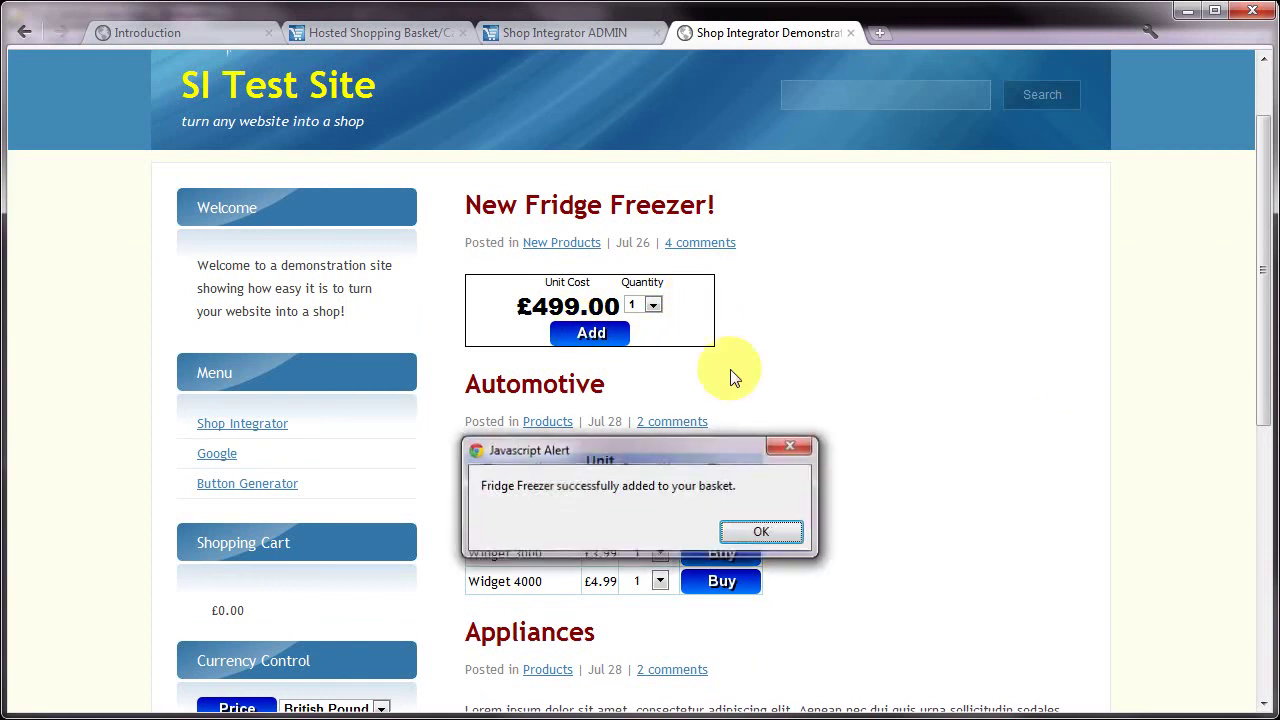
{"action": "left_click", "coordinate": [755, 531]}
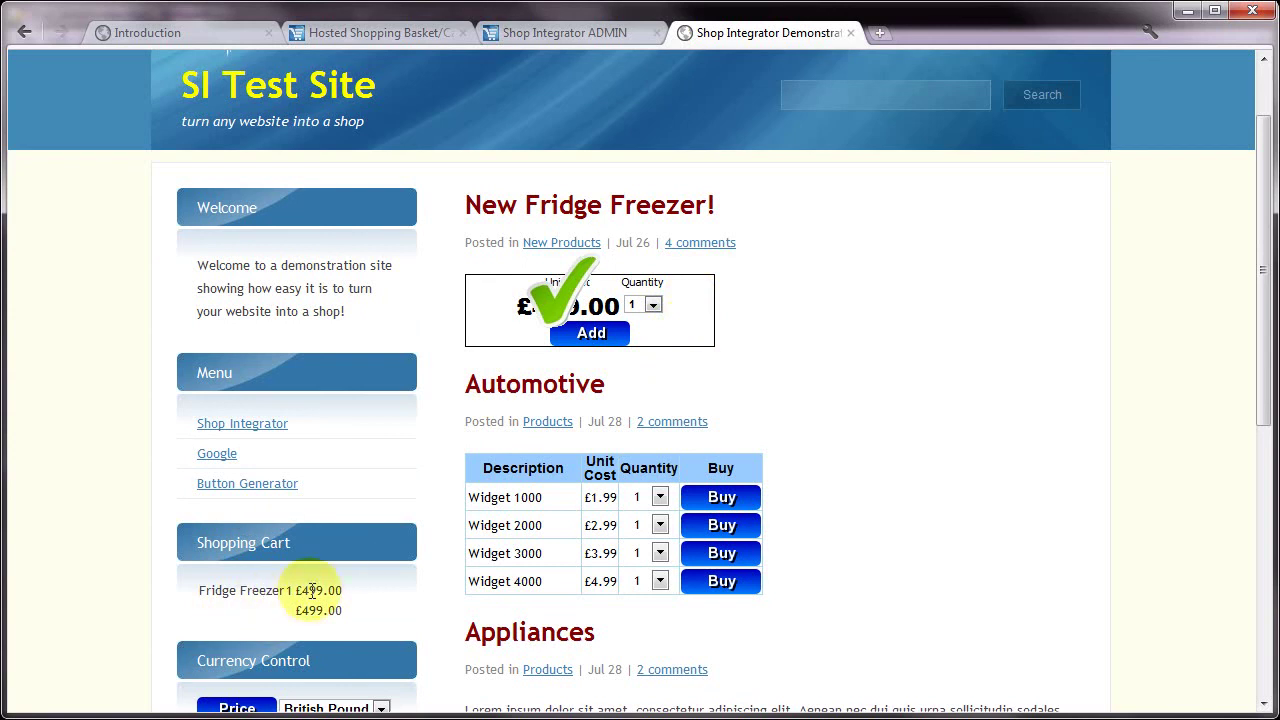
{"action": "left_click", "coordinate": [726, 494]}
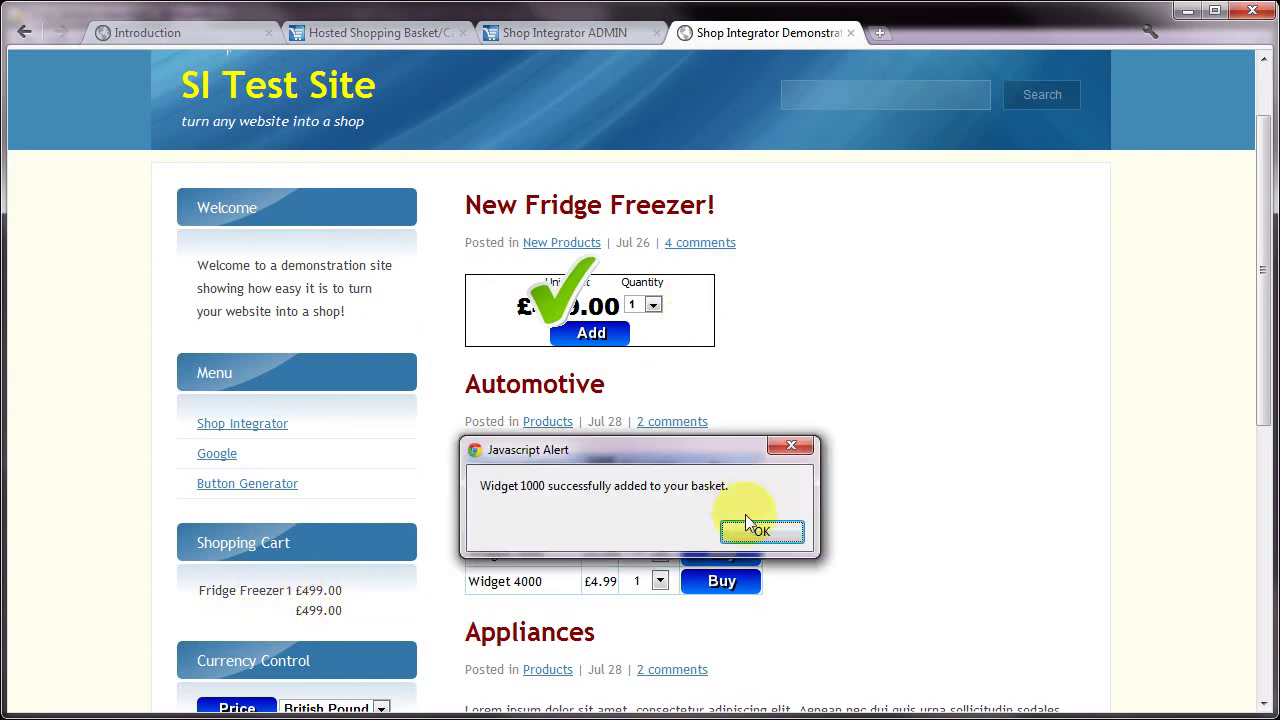
{"action": "left_click", "coordinate": [758, 533]}
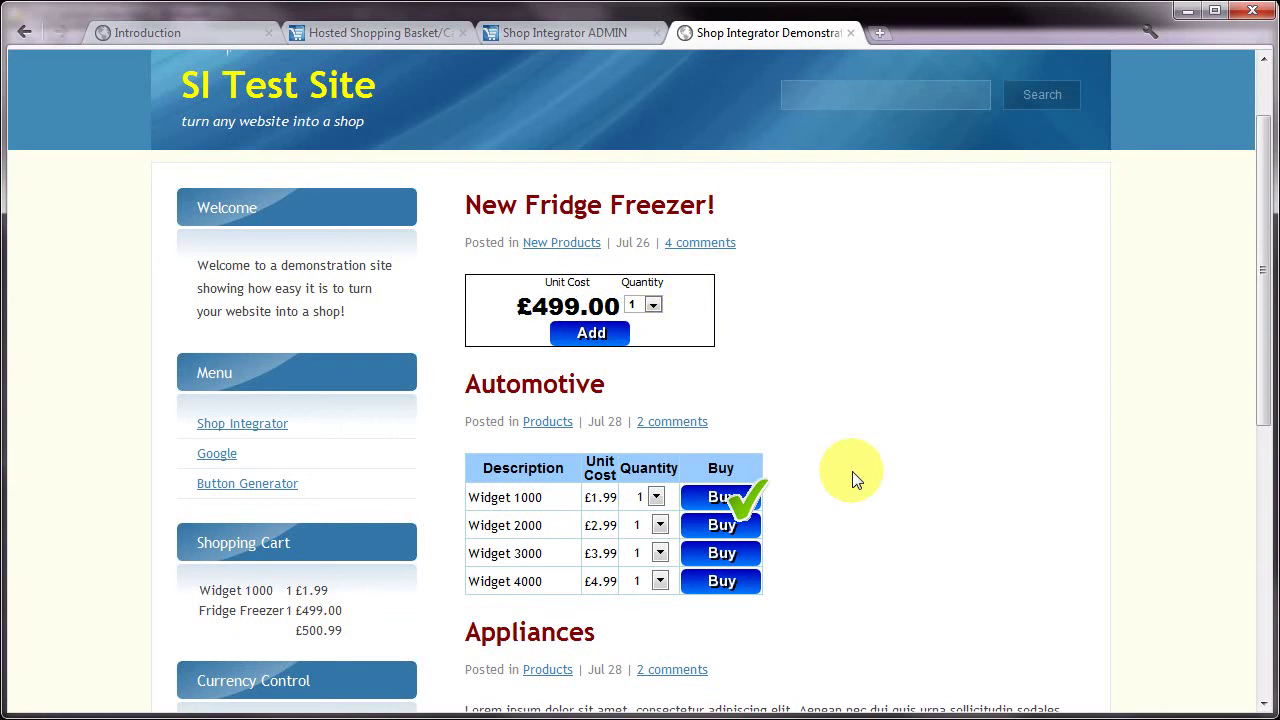
{"action": "left_click", "coordinate": [716, 583]}
{"action": "left_click", "coordinate": [760, 529]}
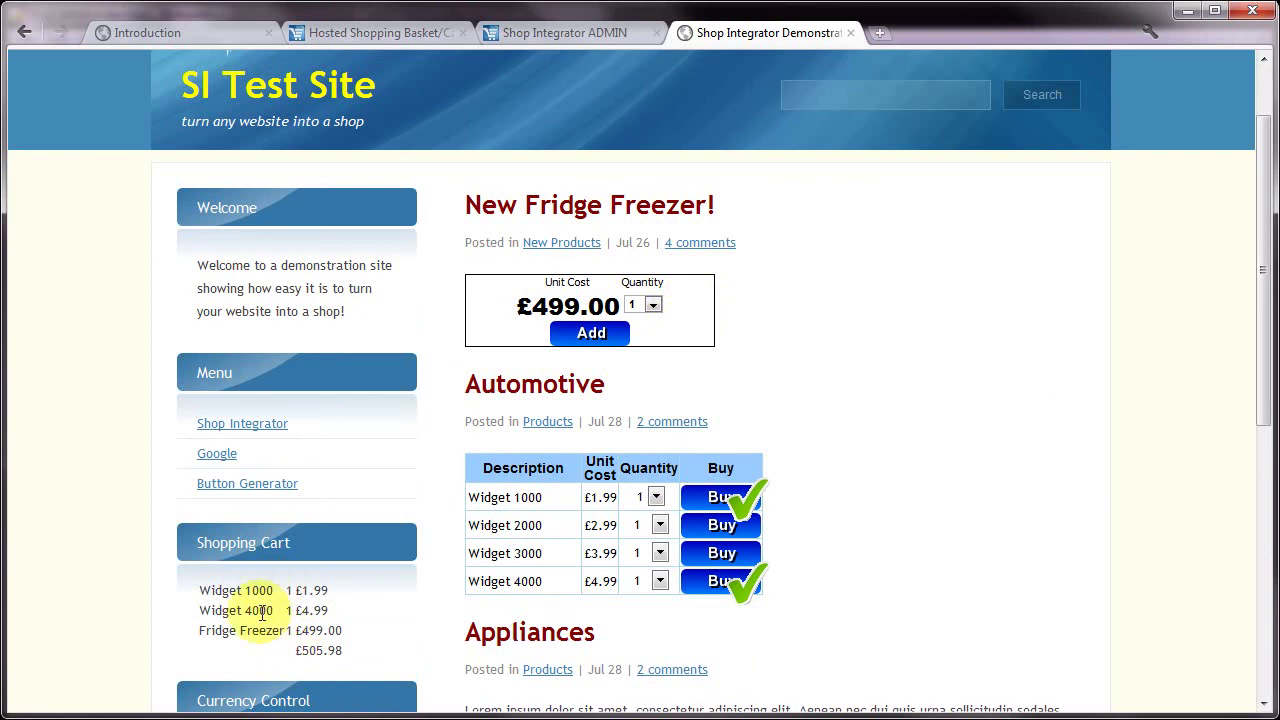
View the basket from the site header, review the order in the Checkout Process window, and close it.
{"action": "scroll", "coordinate": [994, 366], "scroll_direction": "up", "scroll_amount": 1}
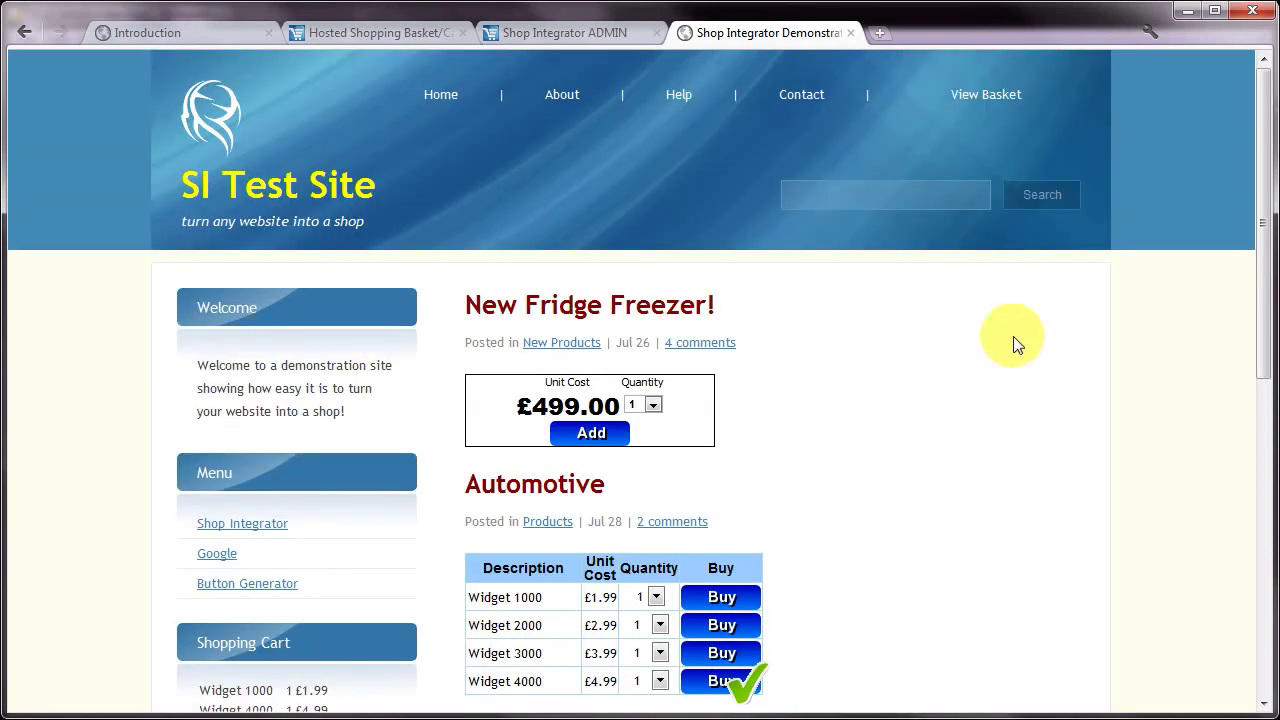
{"action": "left_click", "coordinate": [980, 92]}
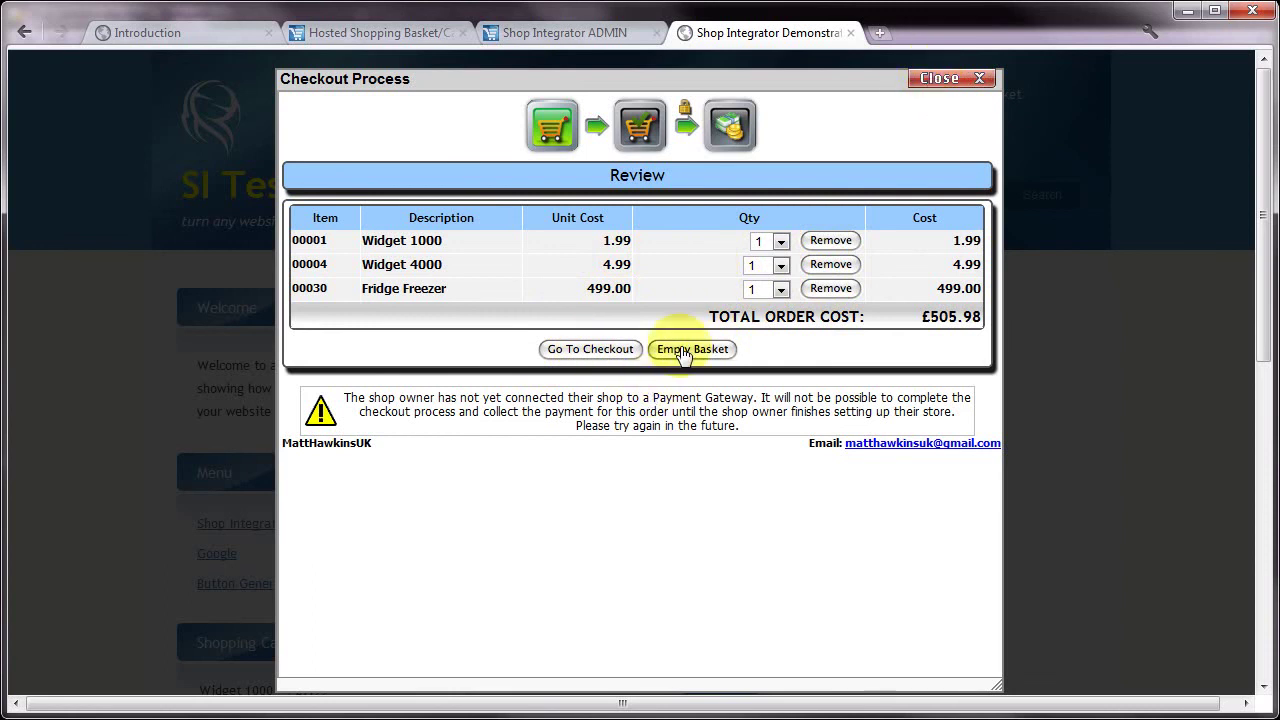
{"action": "left_click", "coordinate": [945, 78]}
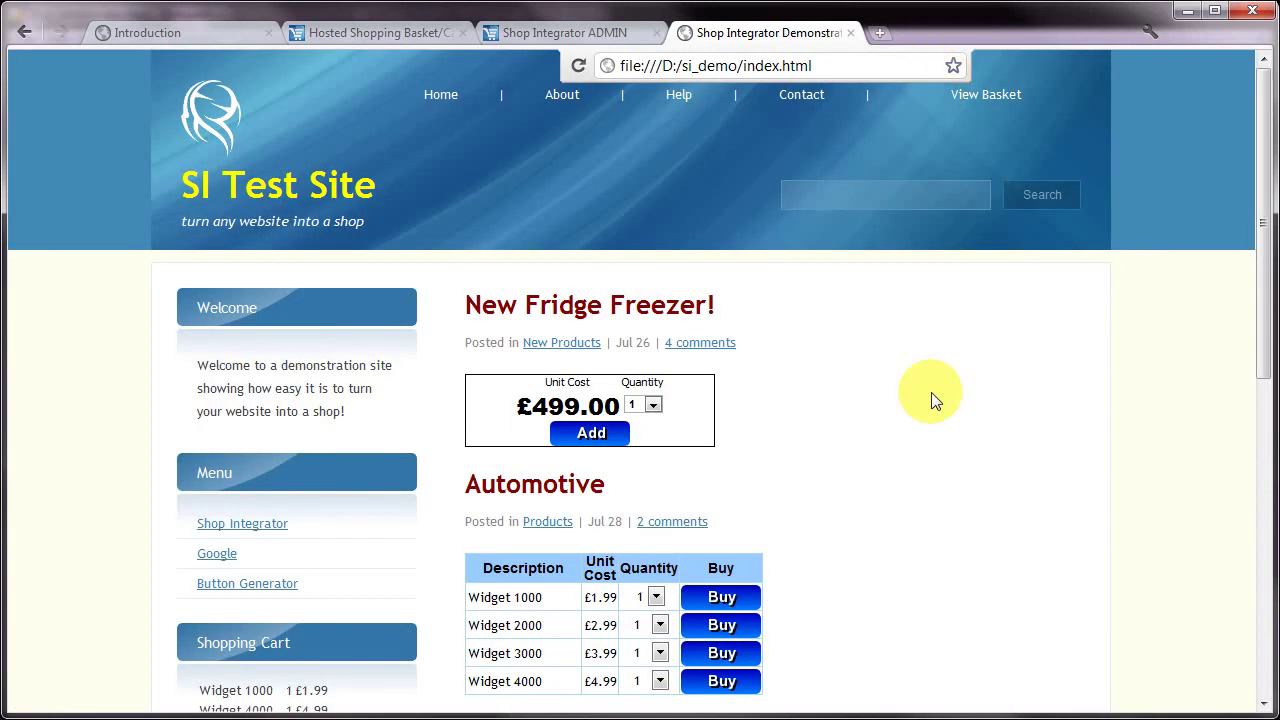
{"action": "scroll", "coordinate": [931, 392], "scroll_direction": "down", "scroll_amount": 4}
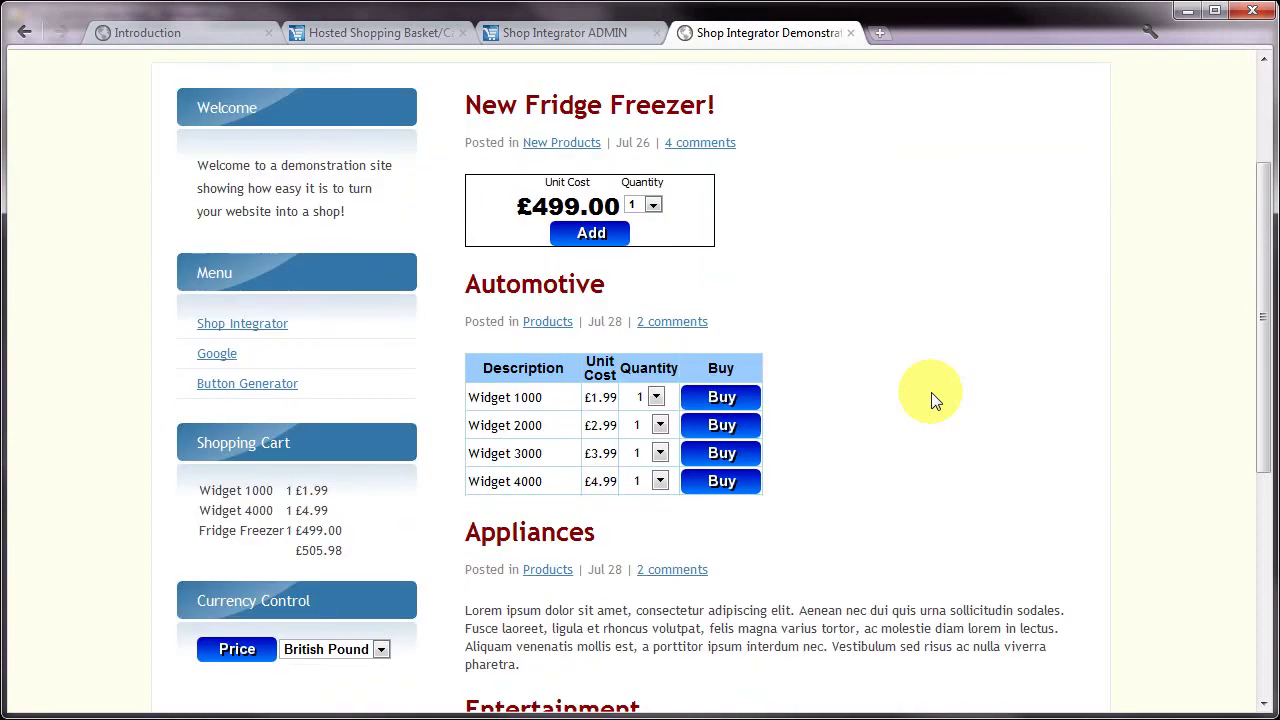
{"action": "scroll", "coordinate": [931, 395], "scroll_direction": "up", "scroll_amount": 4}
{"action": "scroll", "coordinate": [930, 410], "scroll_direction": "down", "scroll_amount": 1}
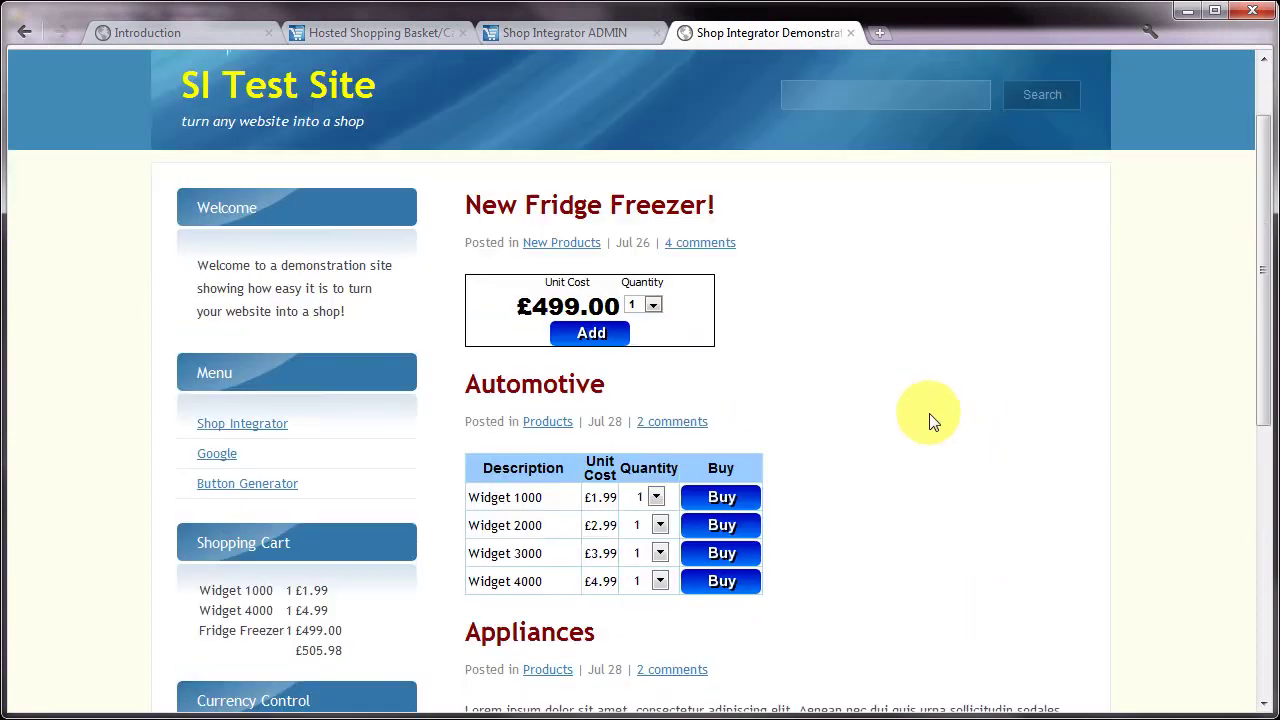